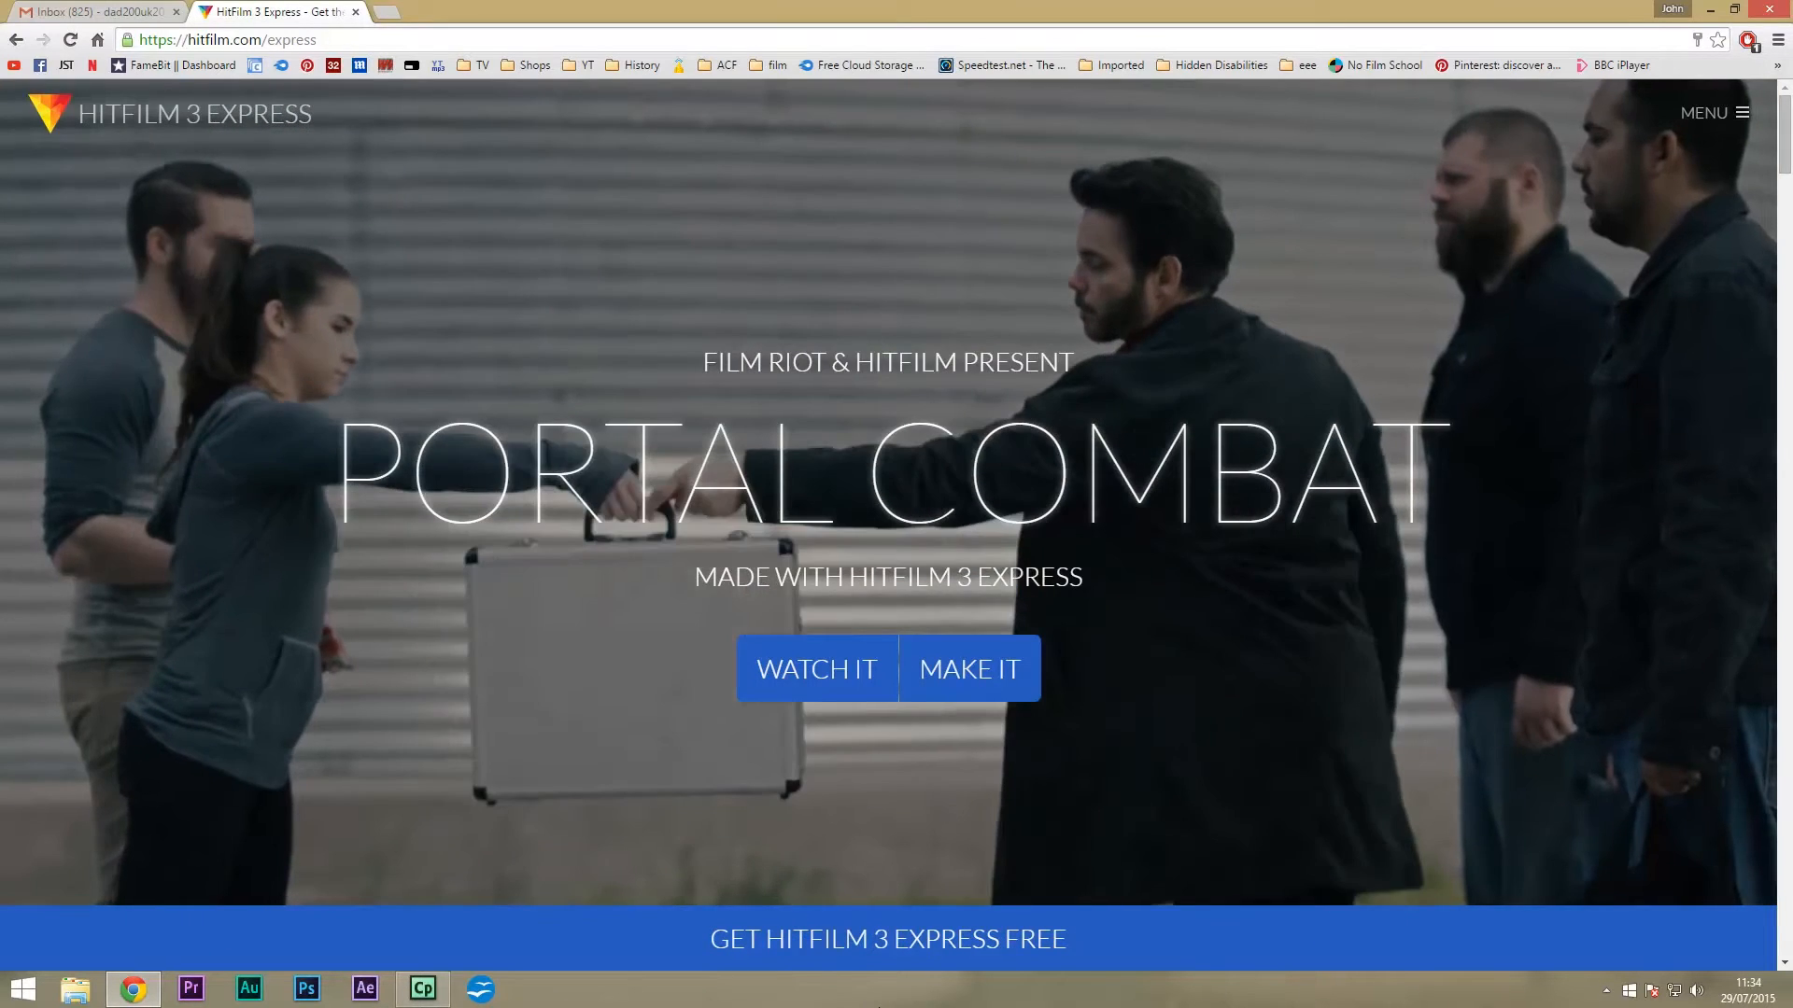
Open the free HitFilm 3 Express sign-up form from the bar at the bottom of hitfilm.com/express.
click(825, 939)
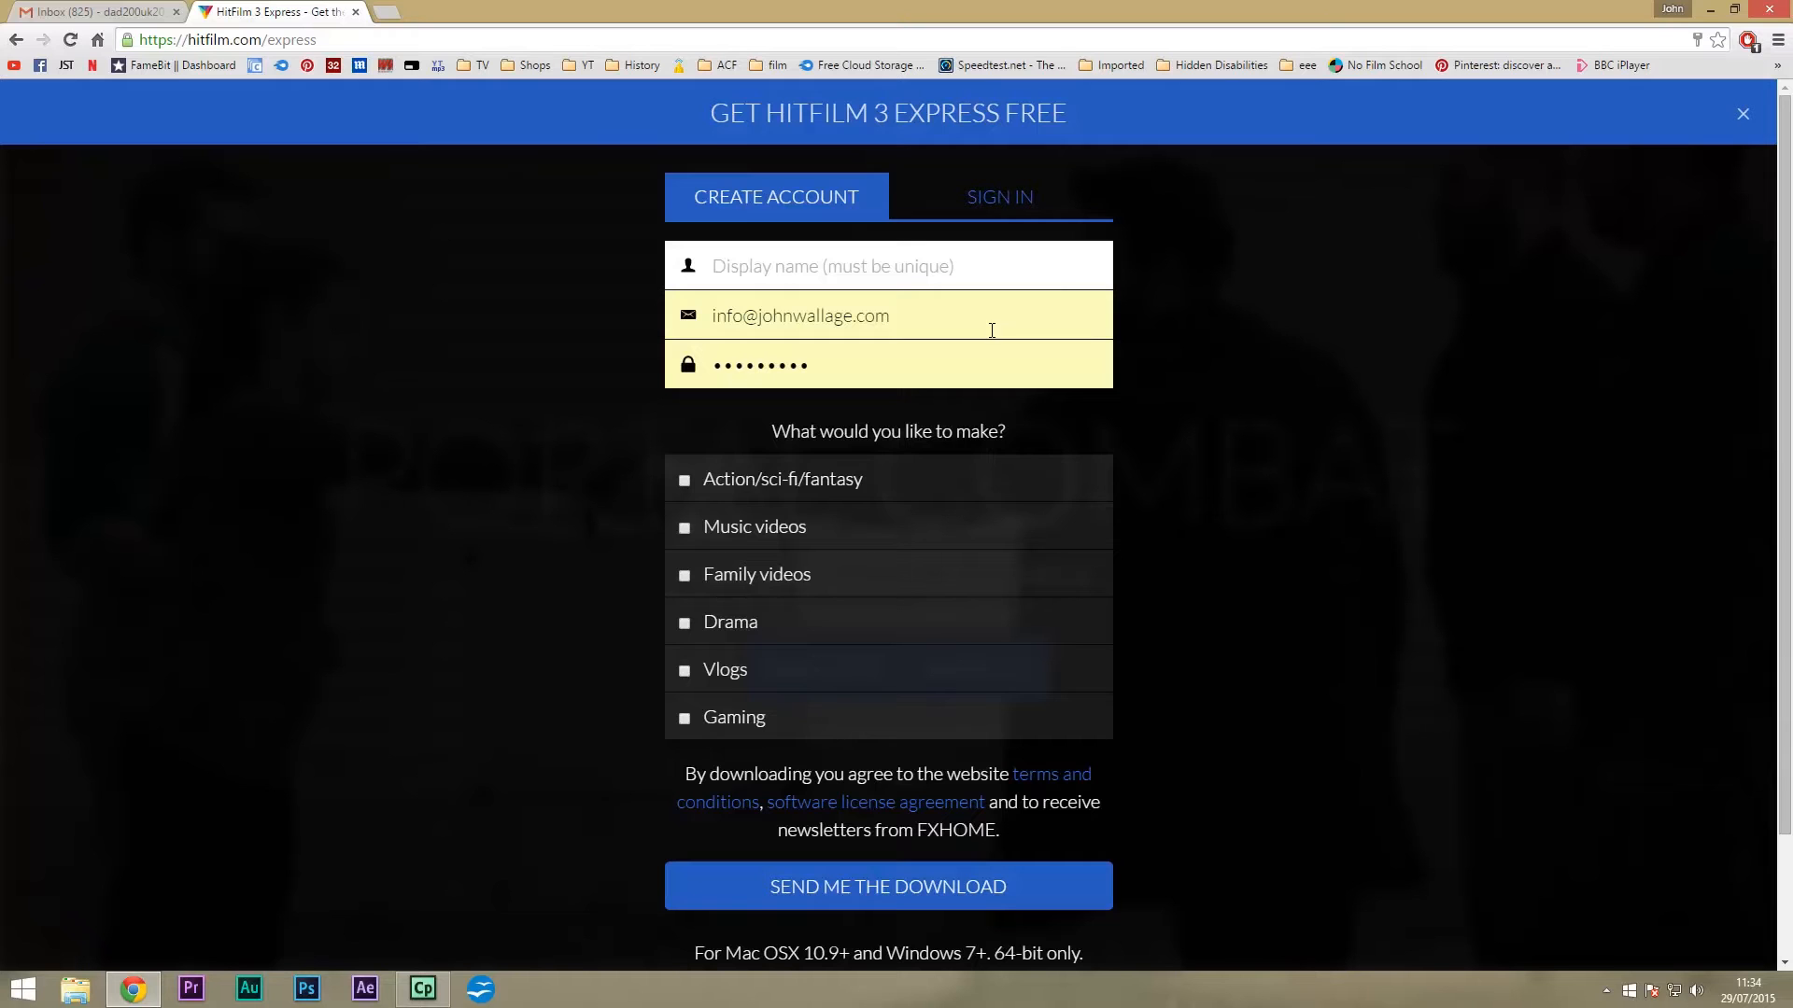
On the Create Account form, replace the autofilled email with your own address and enter a password.
click(903, 298)
click(1001, 206)
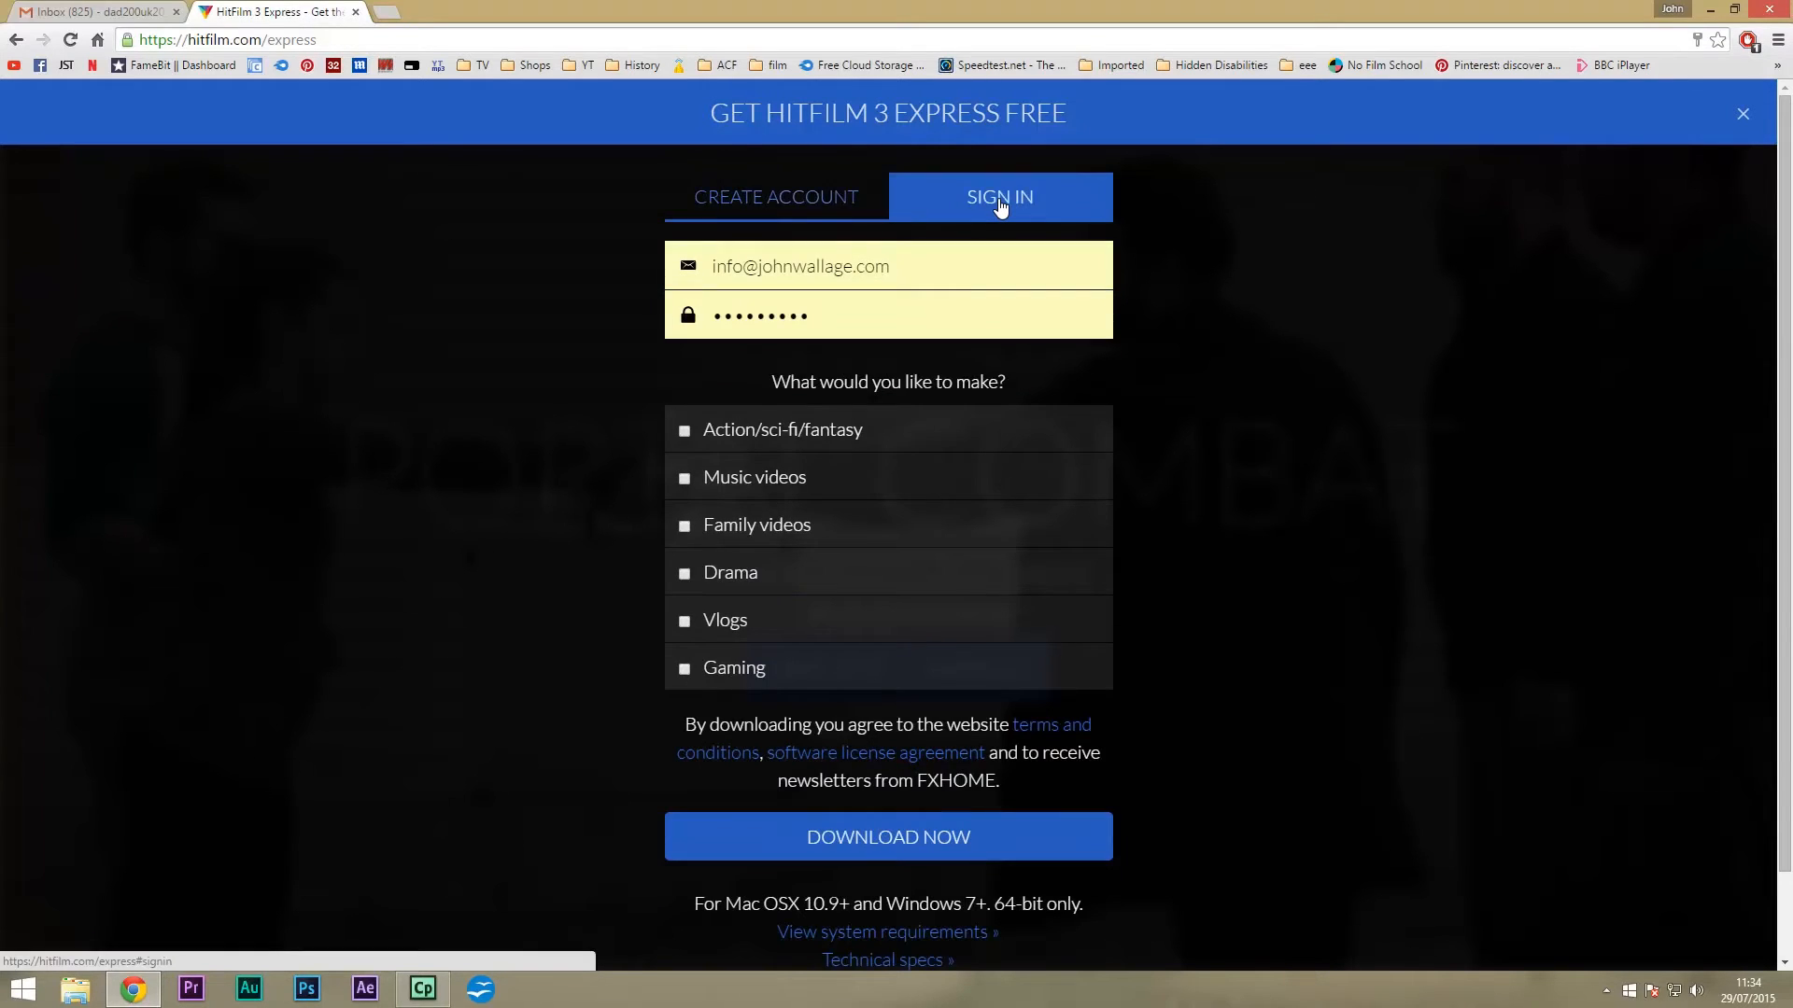
click(802, 201)
click(809, 268)
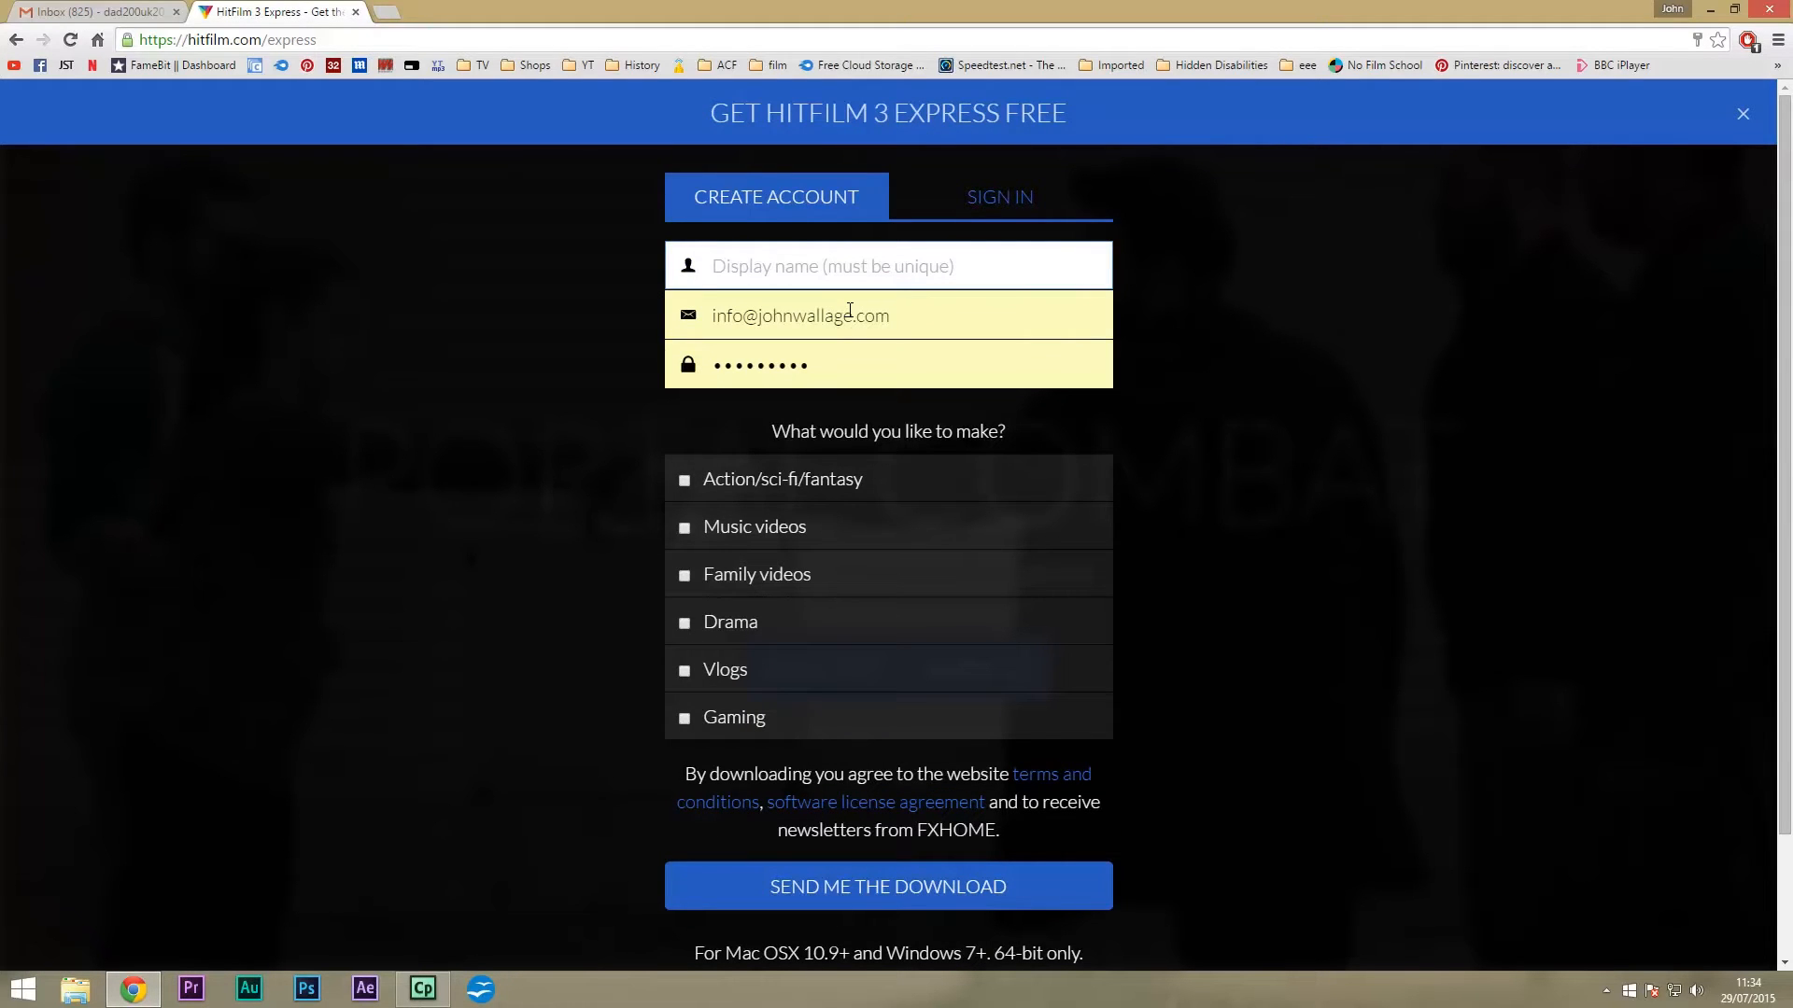
click(869, 316)
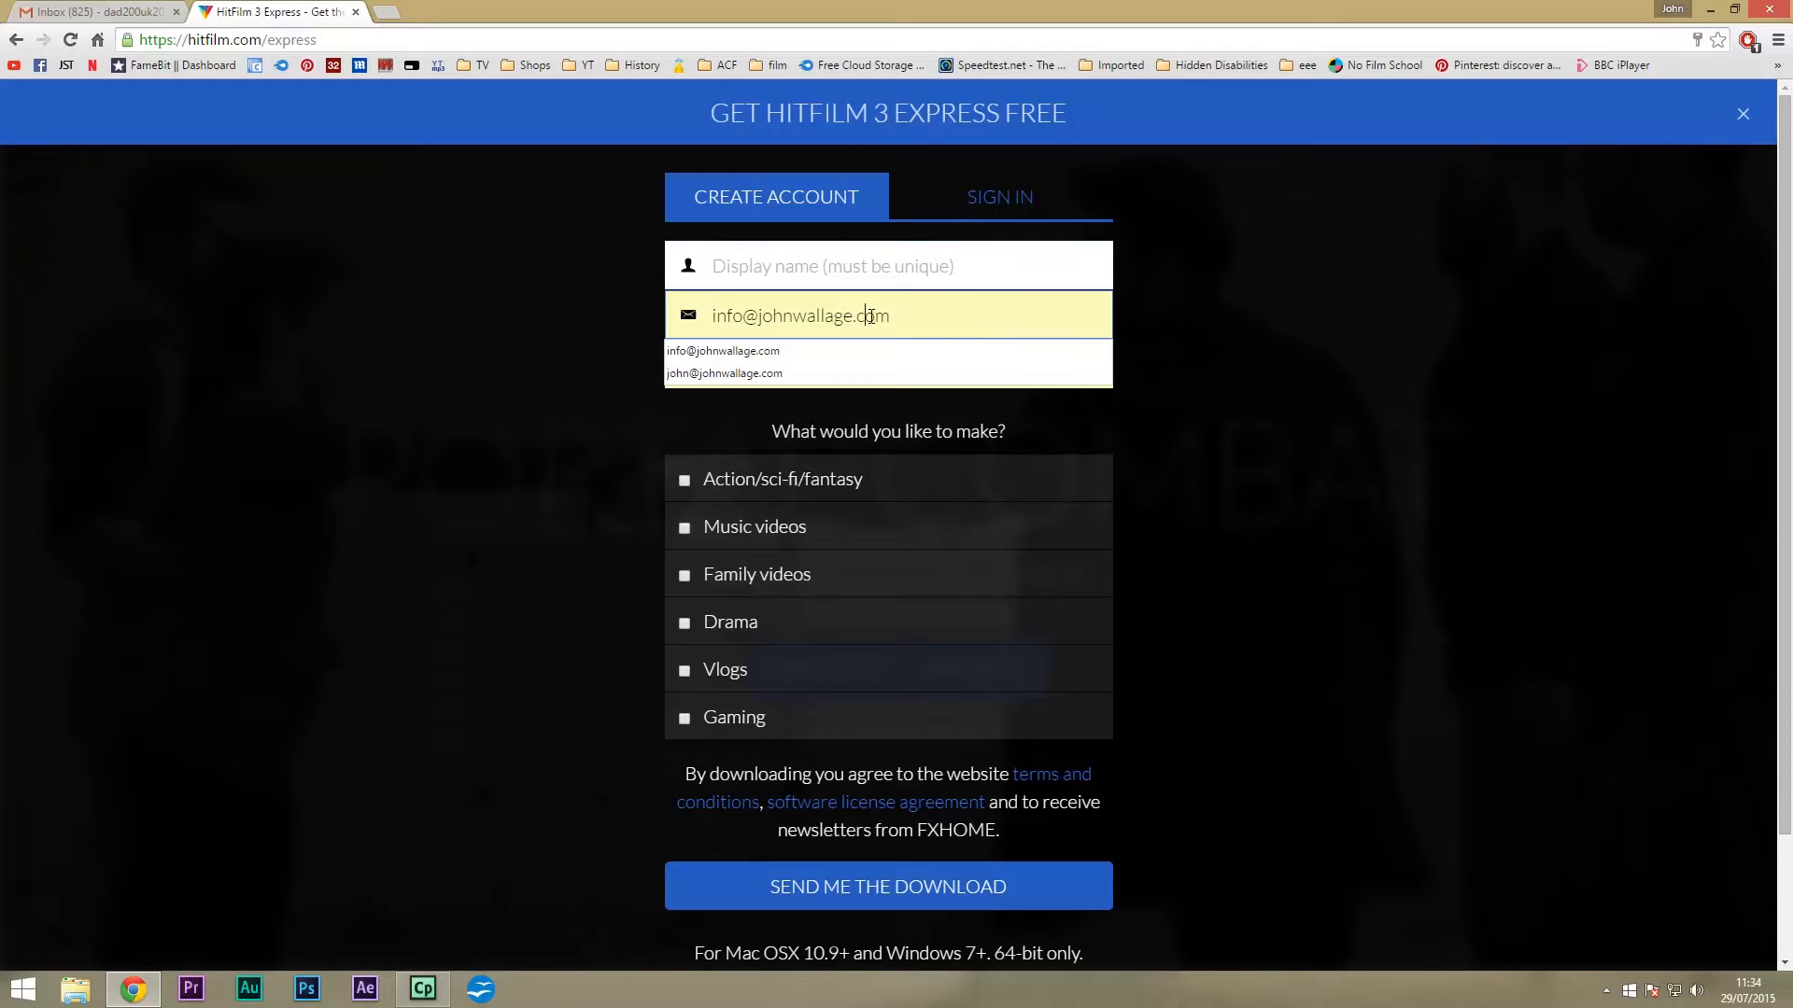
drag(906, 315, 709, 315)
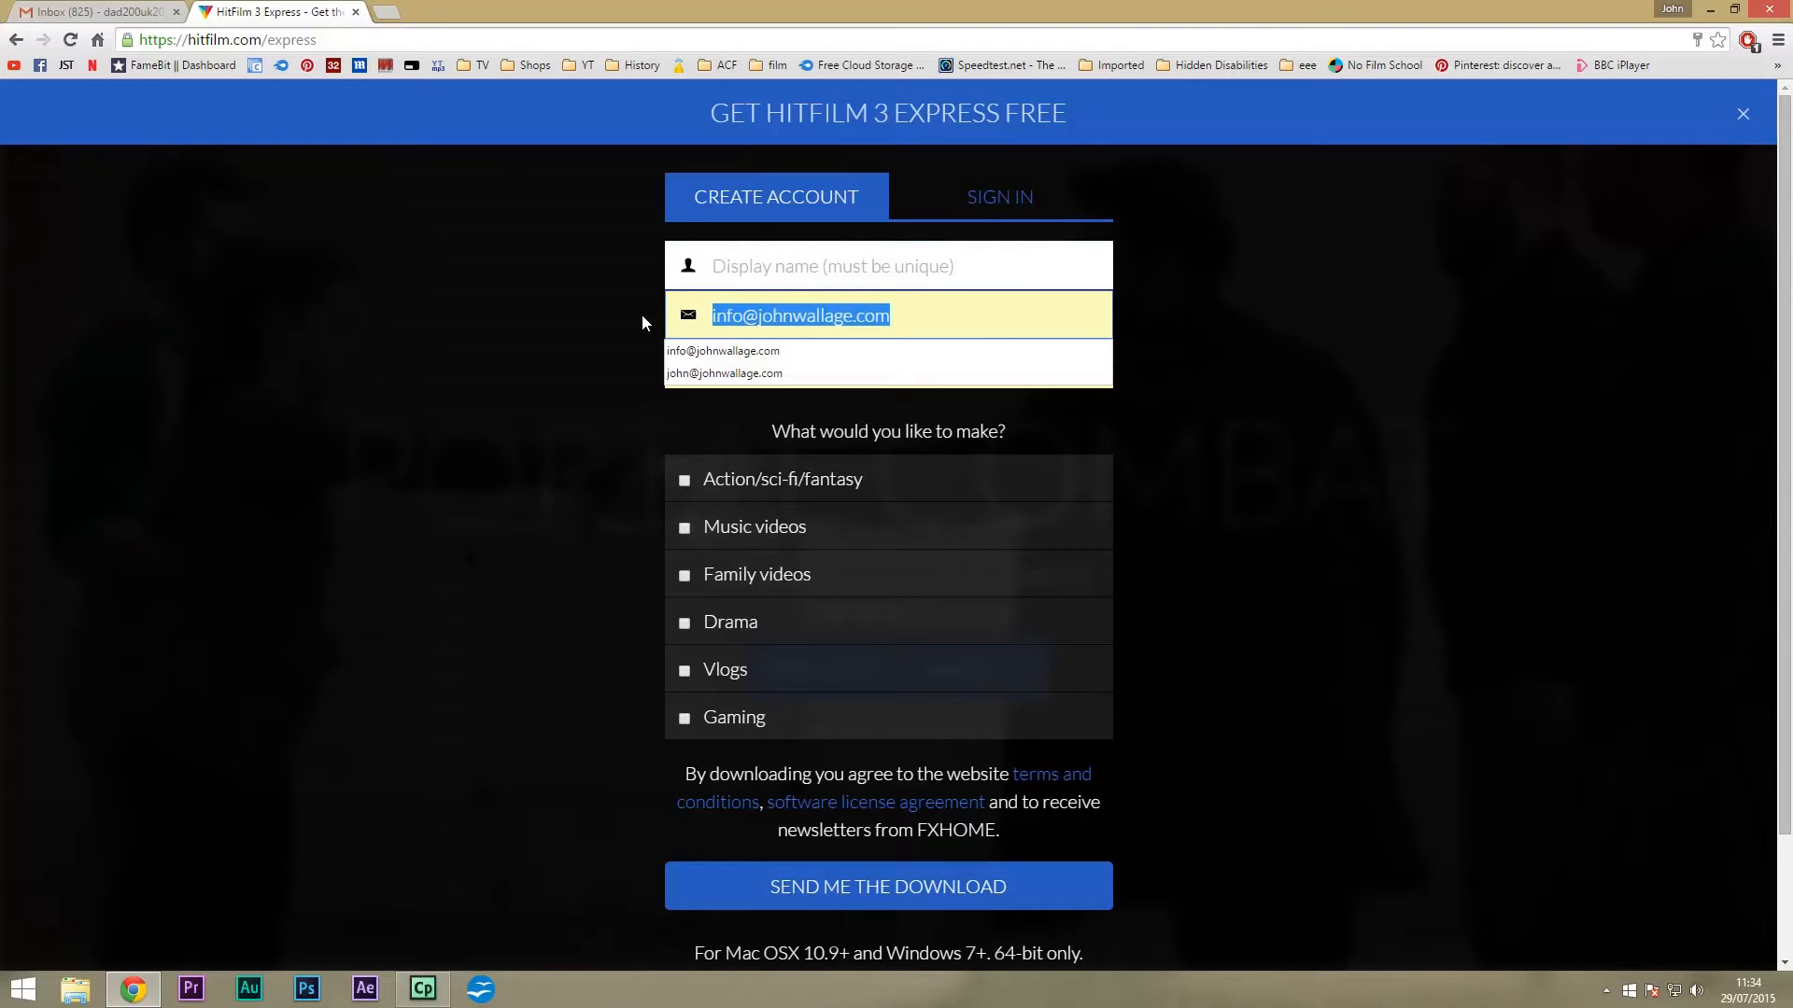
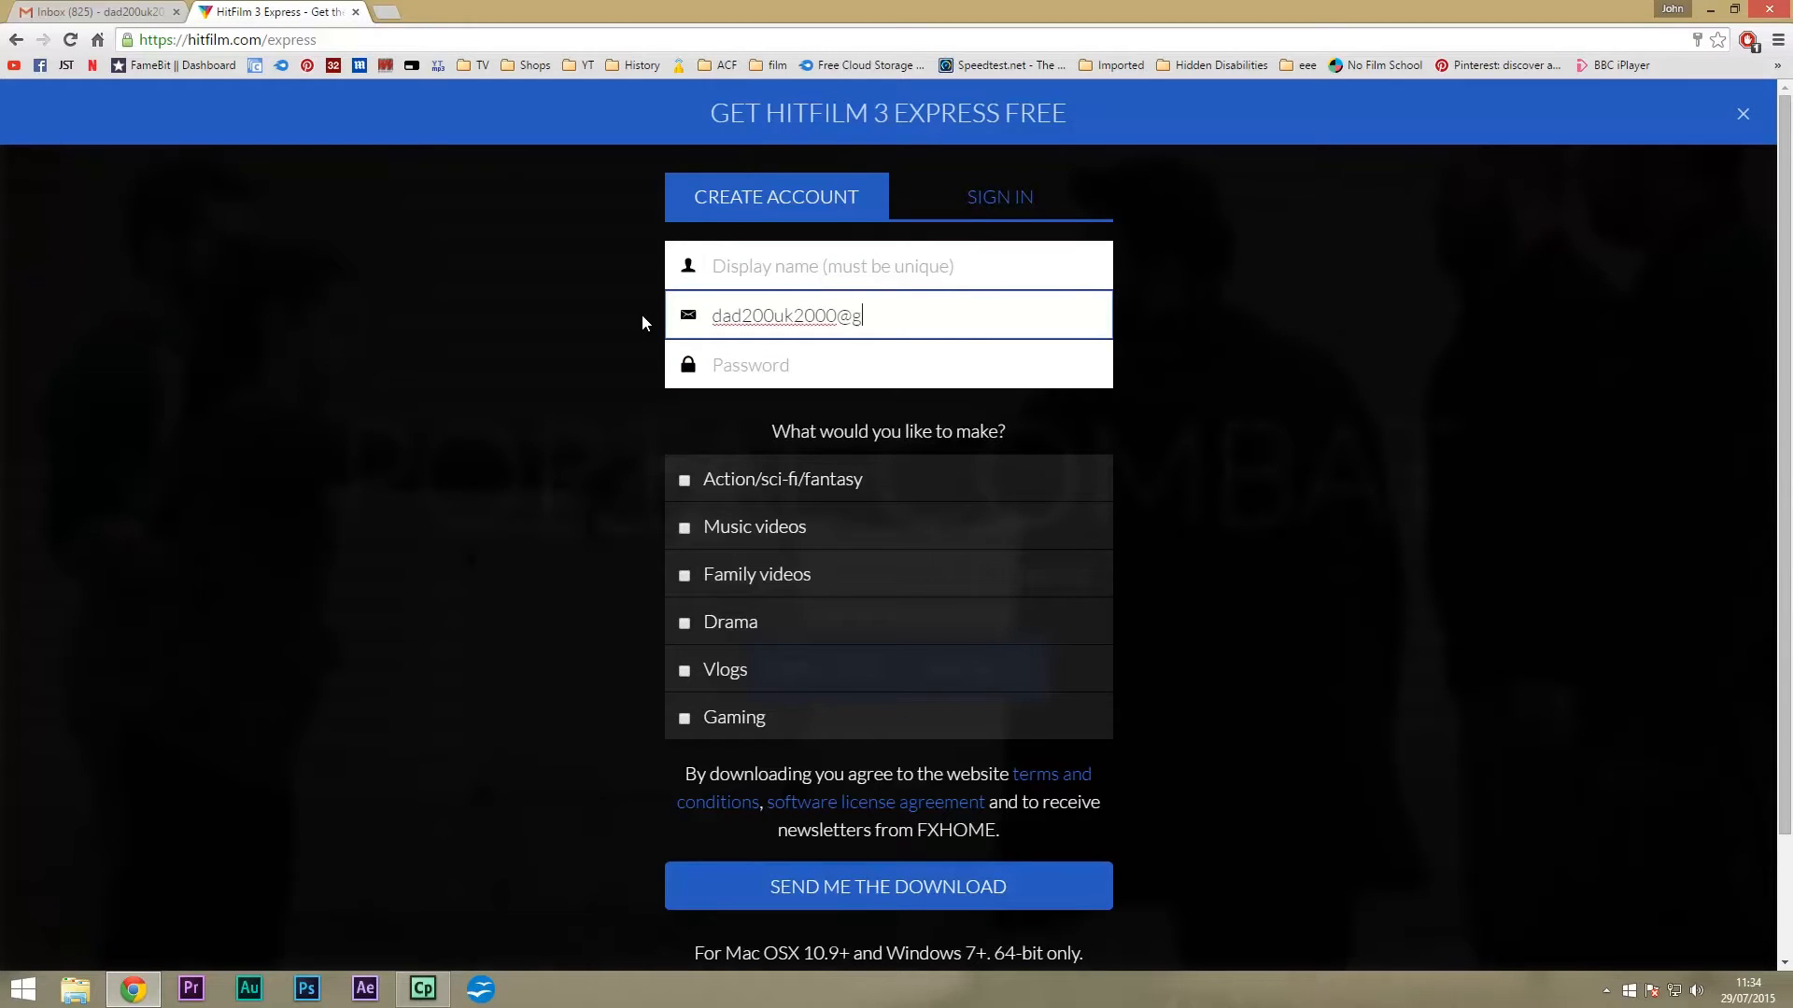
click(756, 370)
text(•••••••)
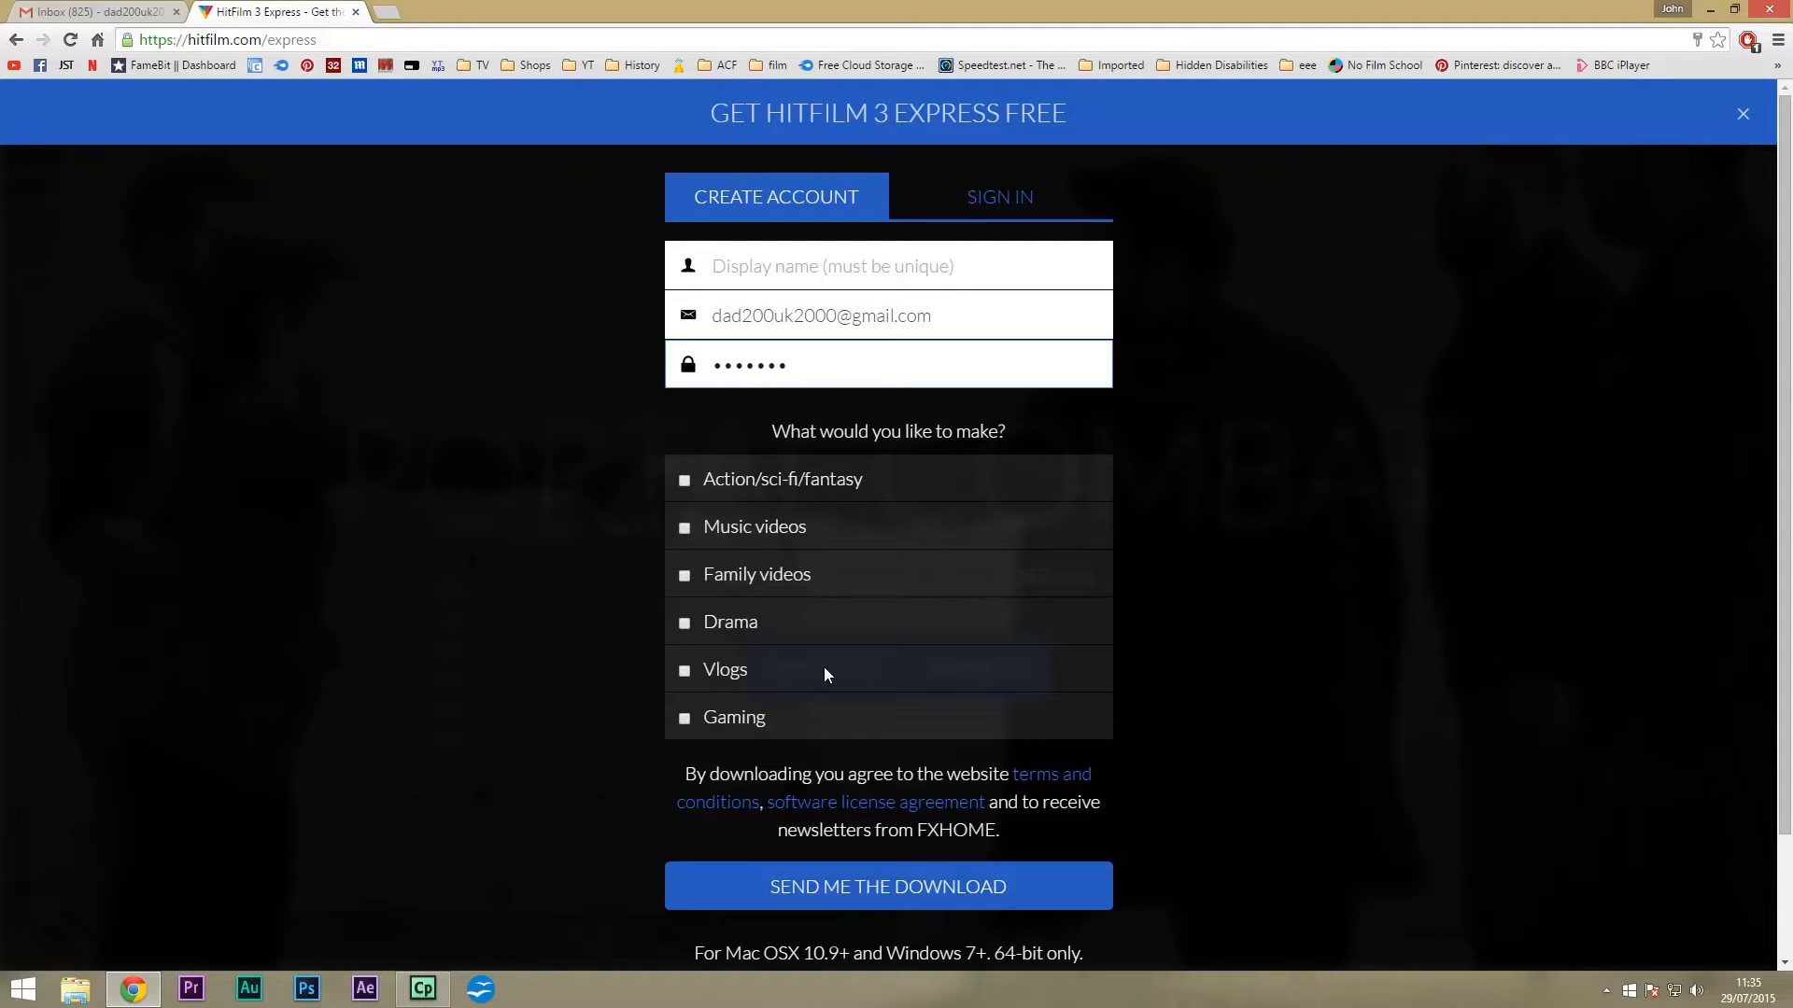
Tick Vlogs, fill in a display name, and submit the sign-up form.
click(687, 681)
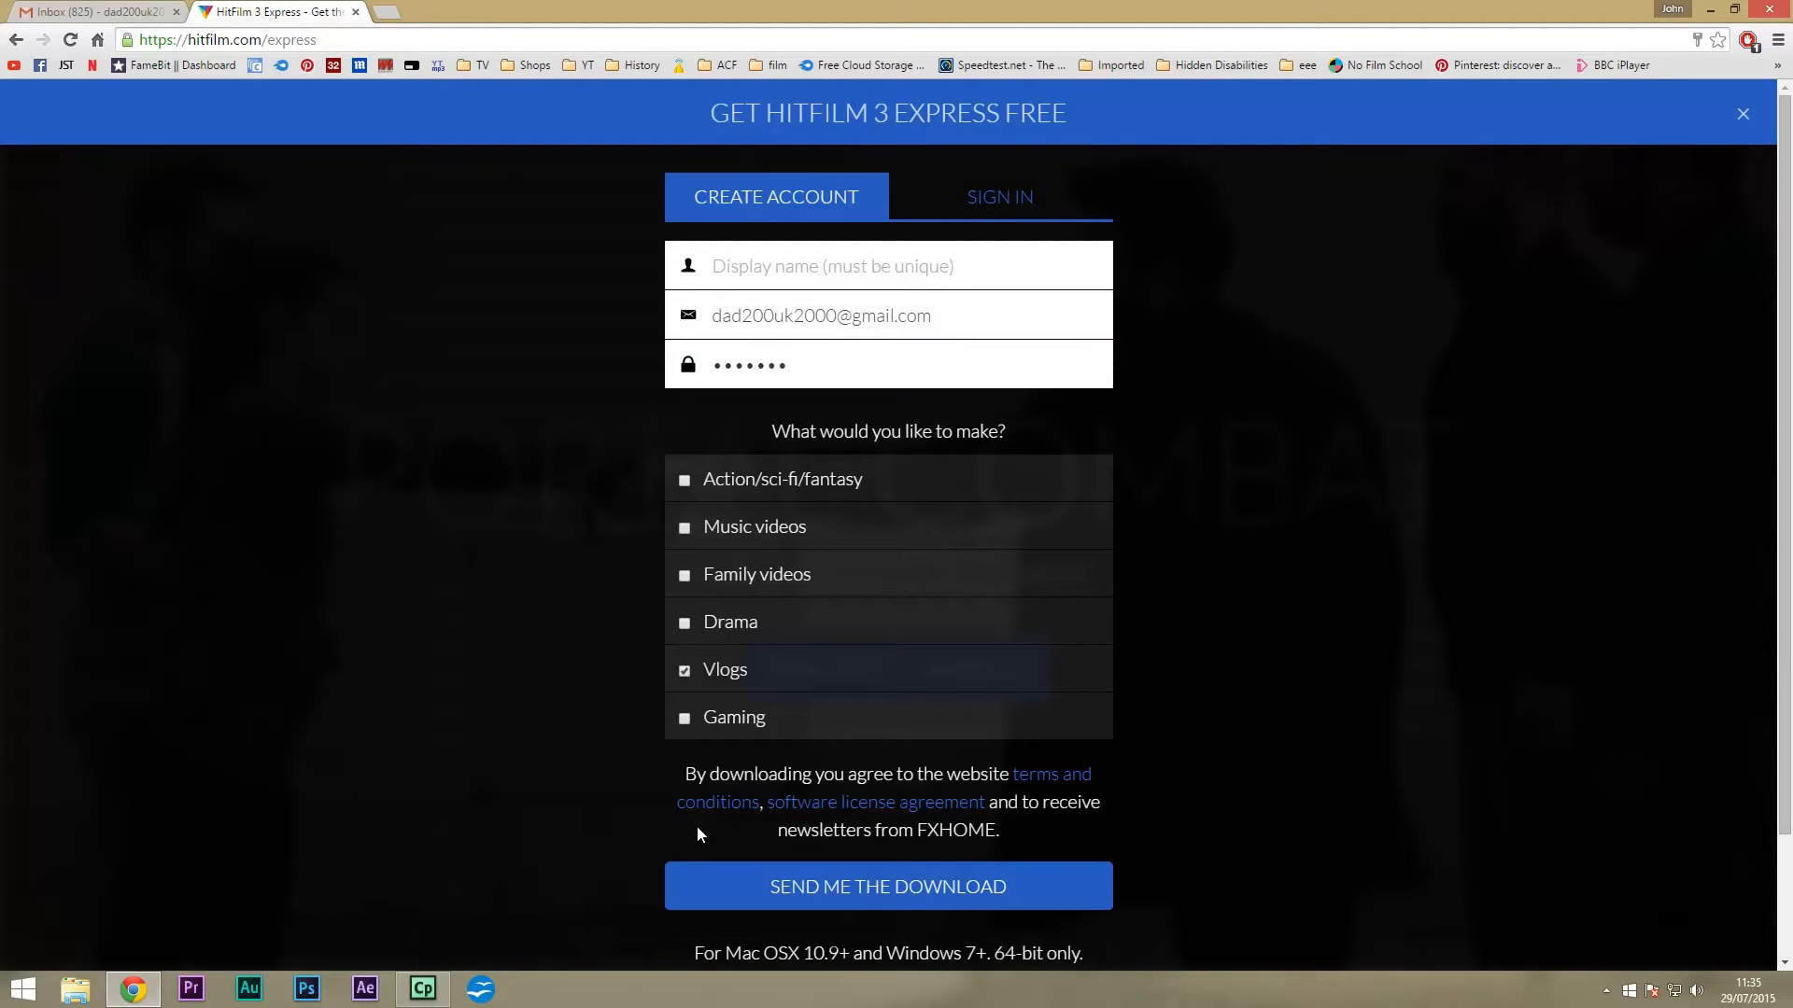
click(937, 897)
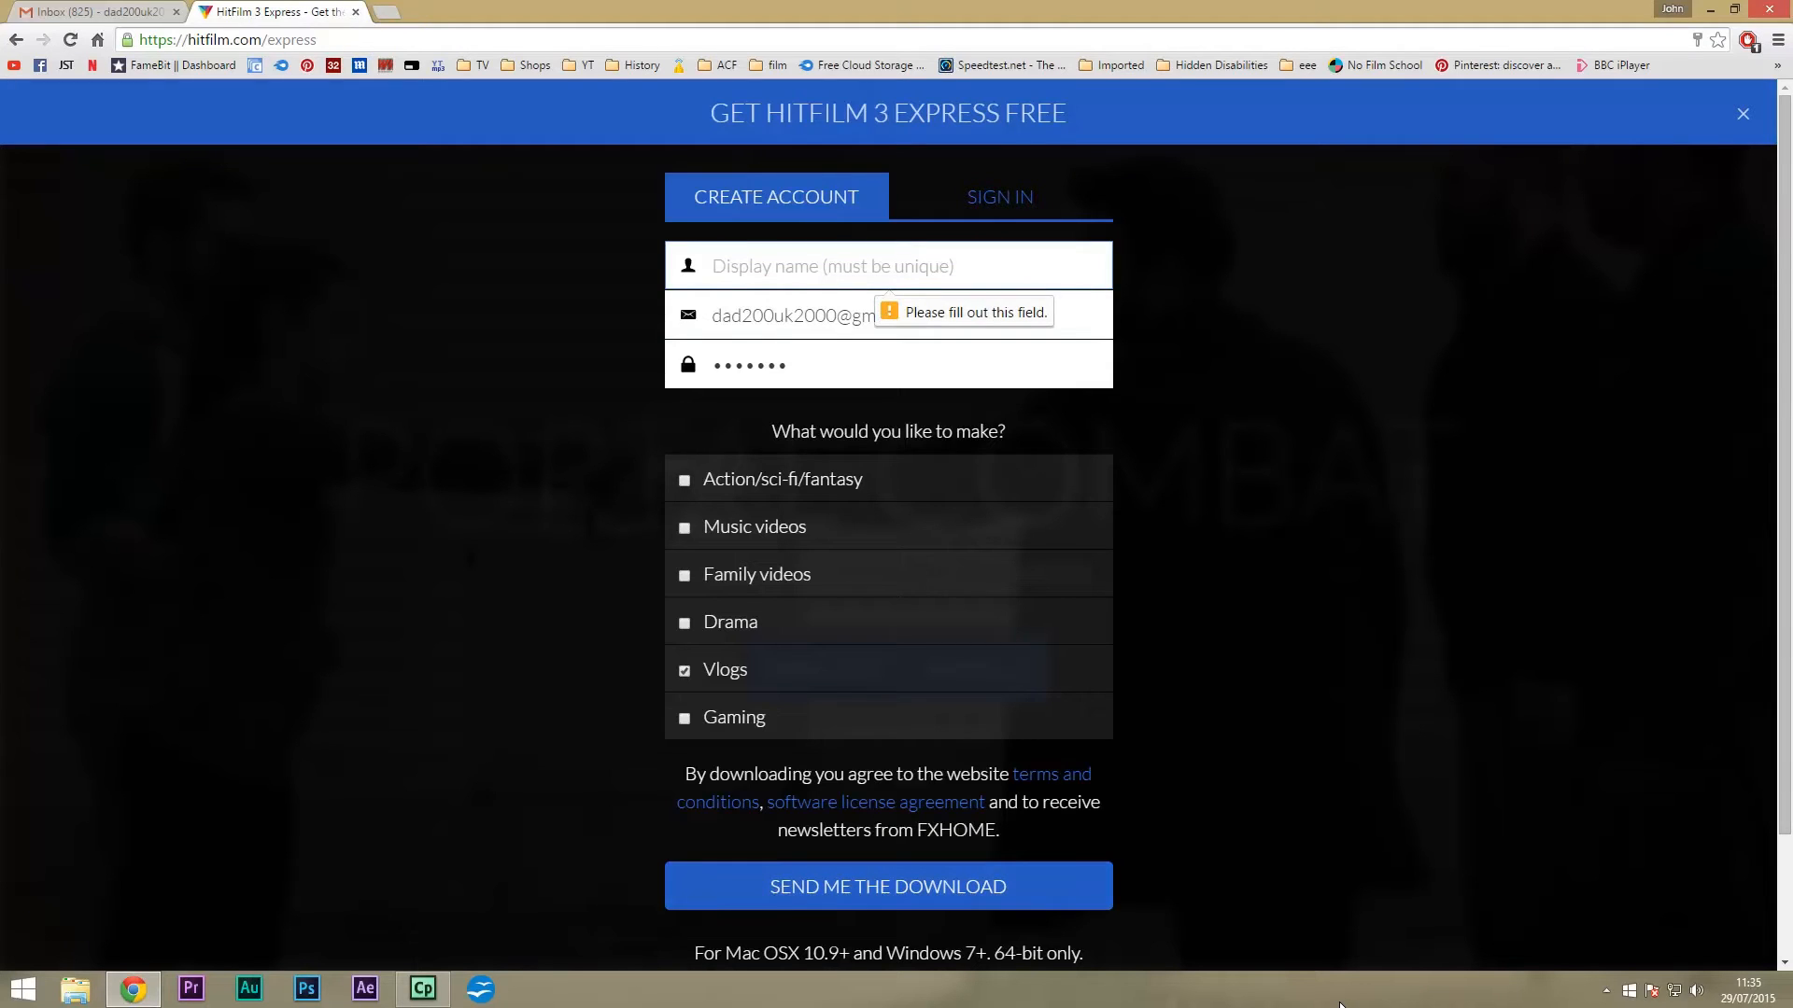
click(775, 273)
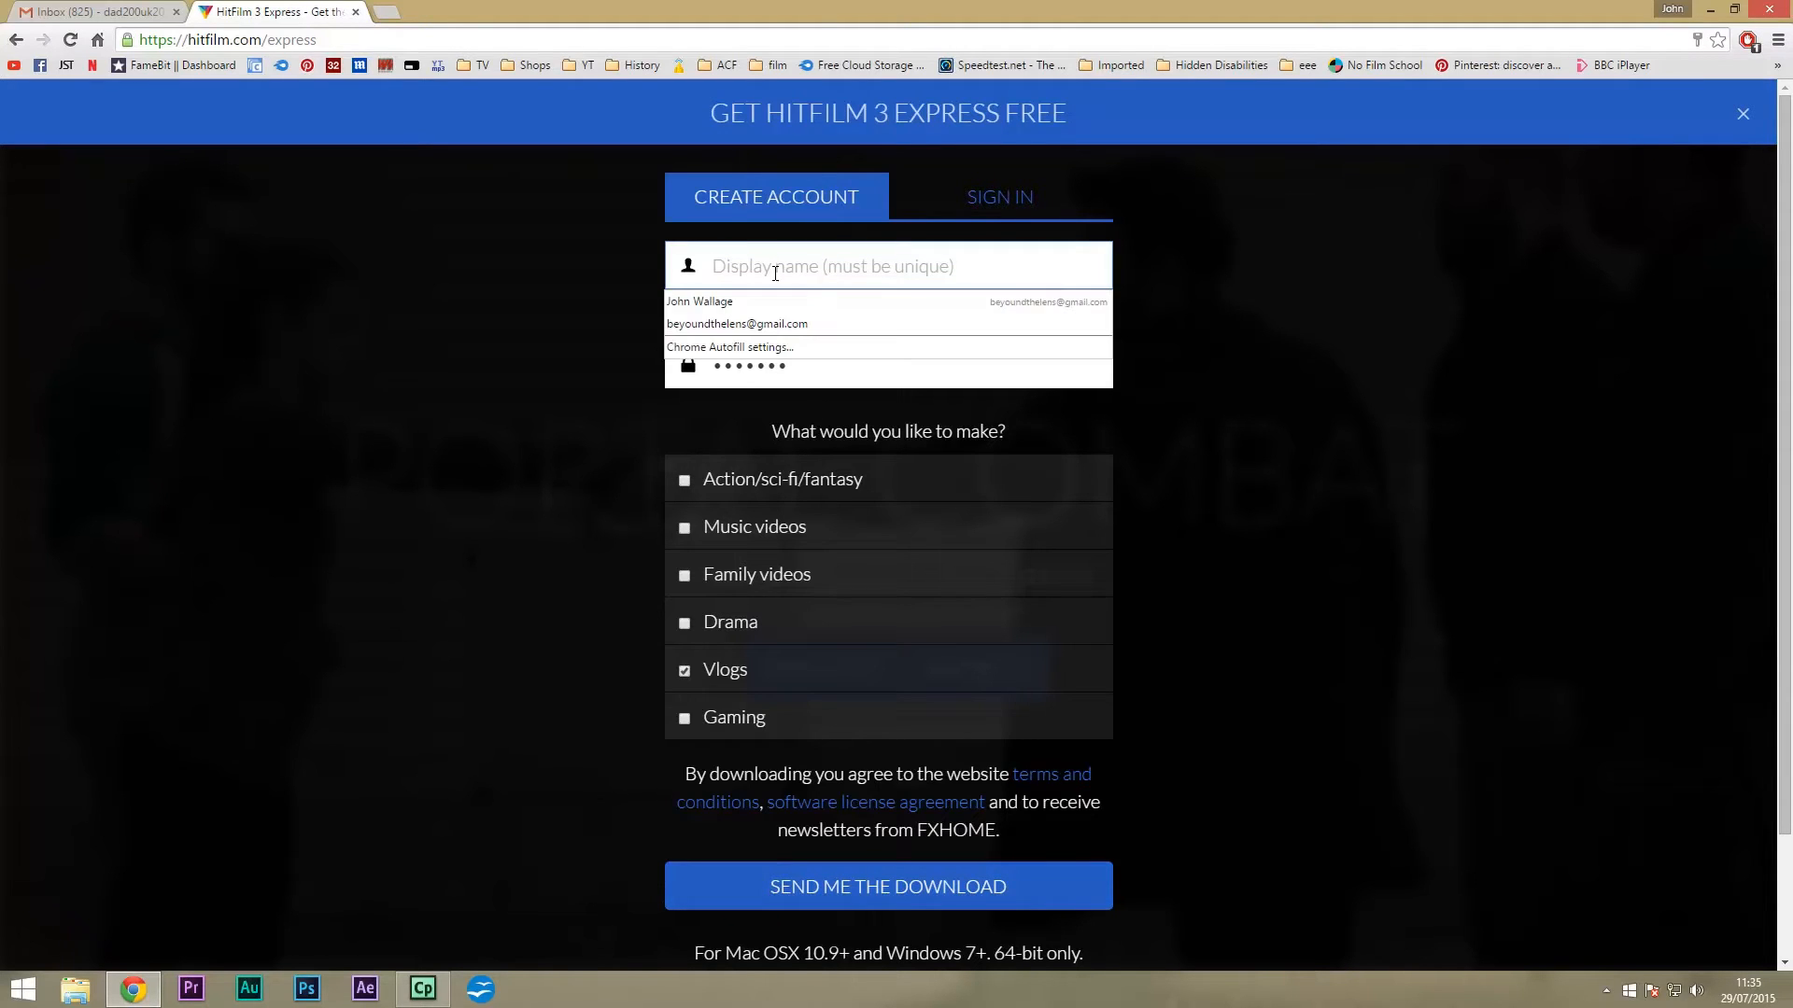
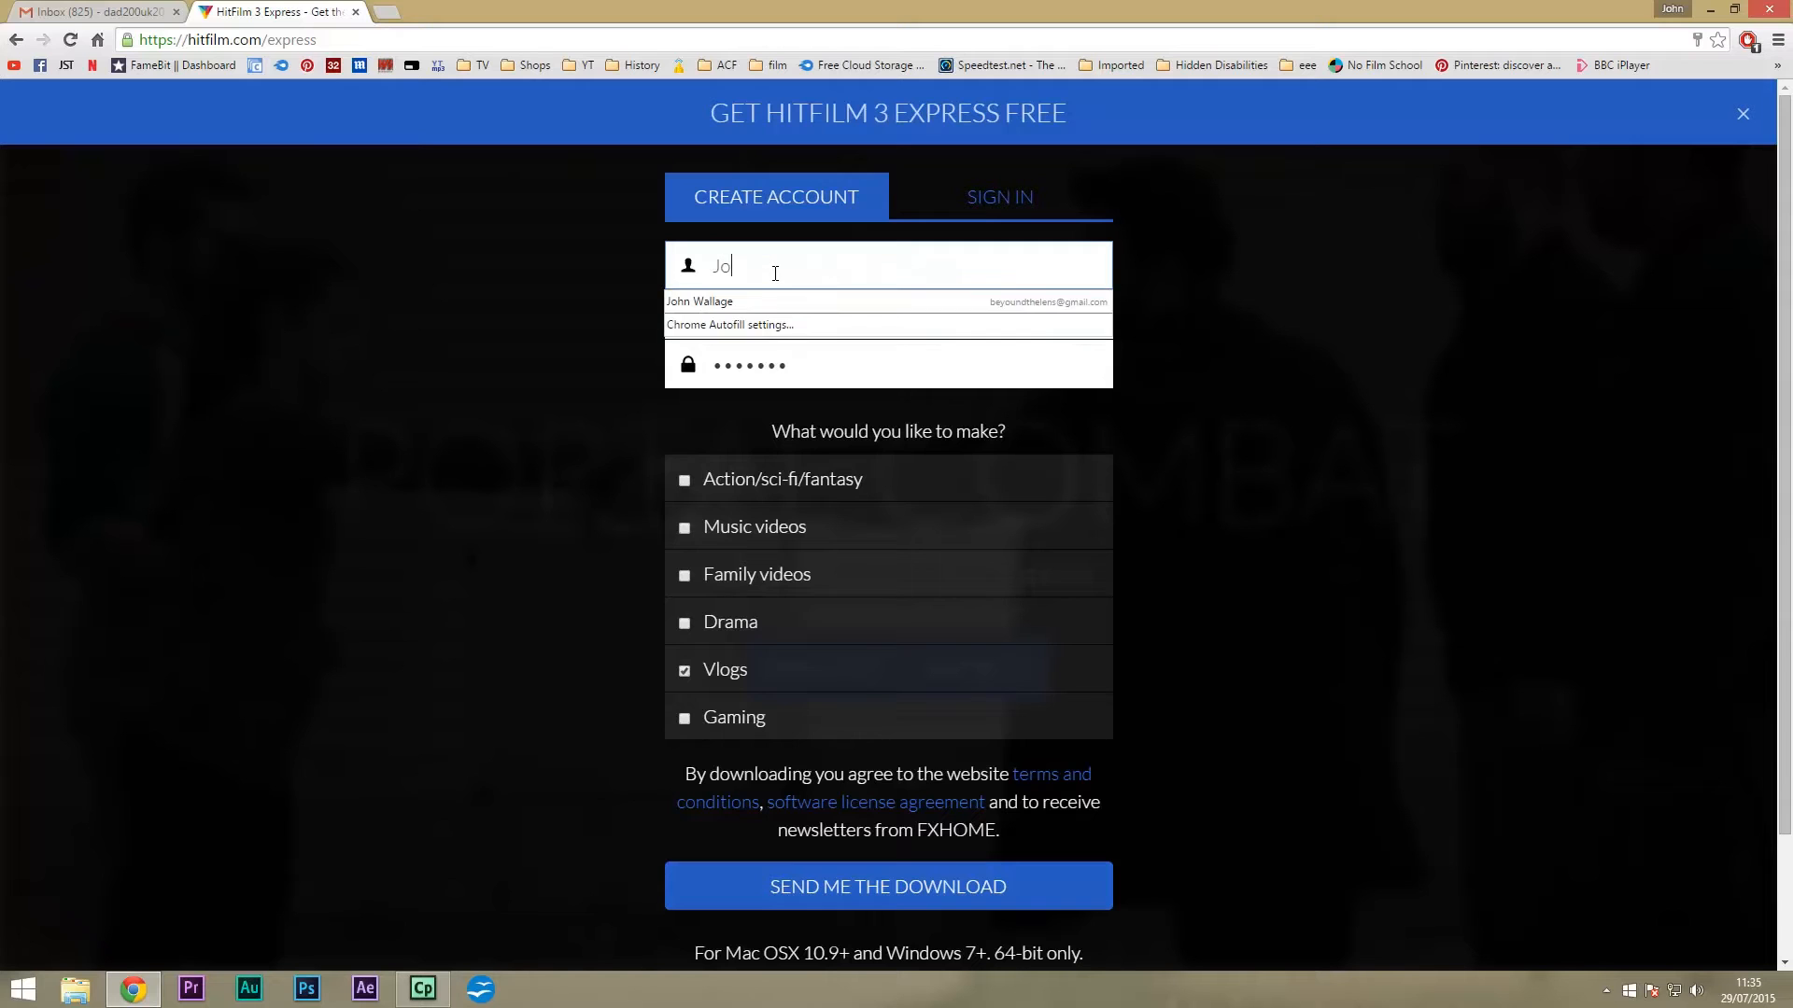
click(840, 301)
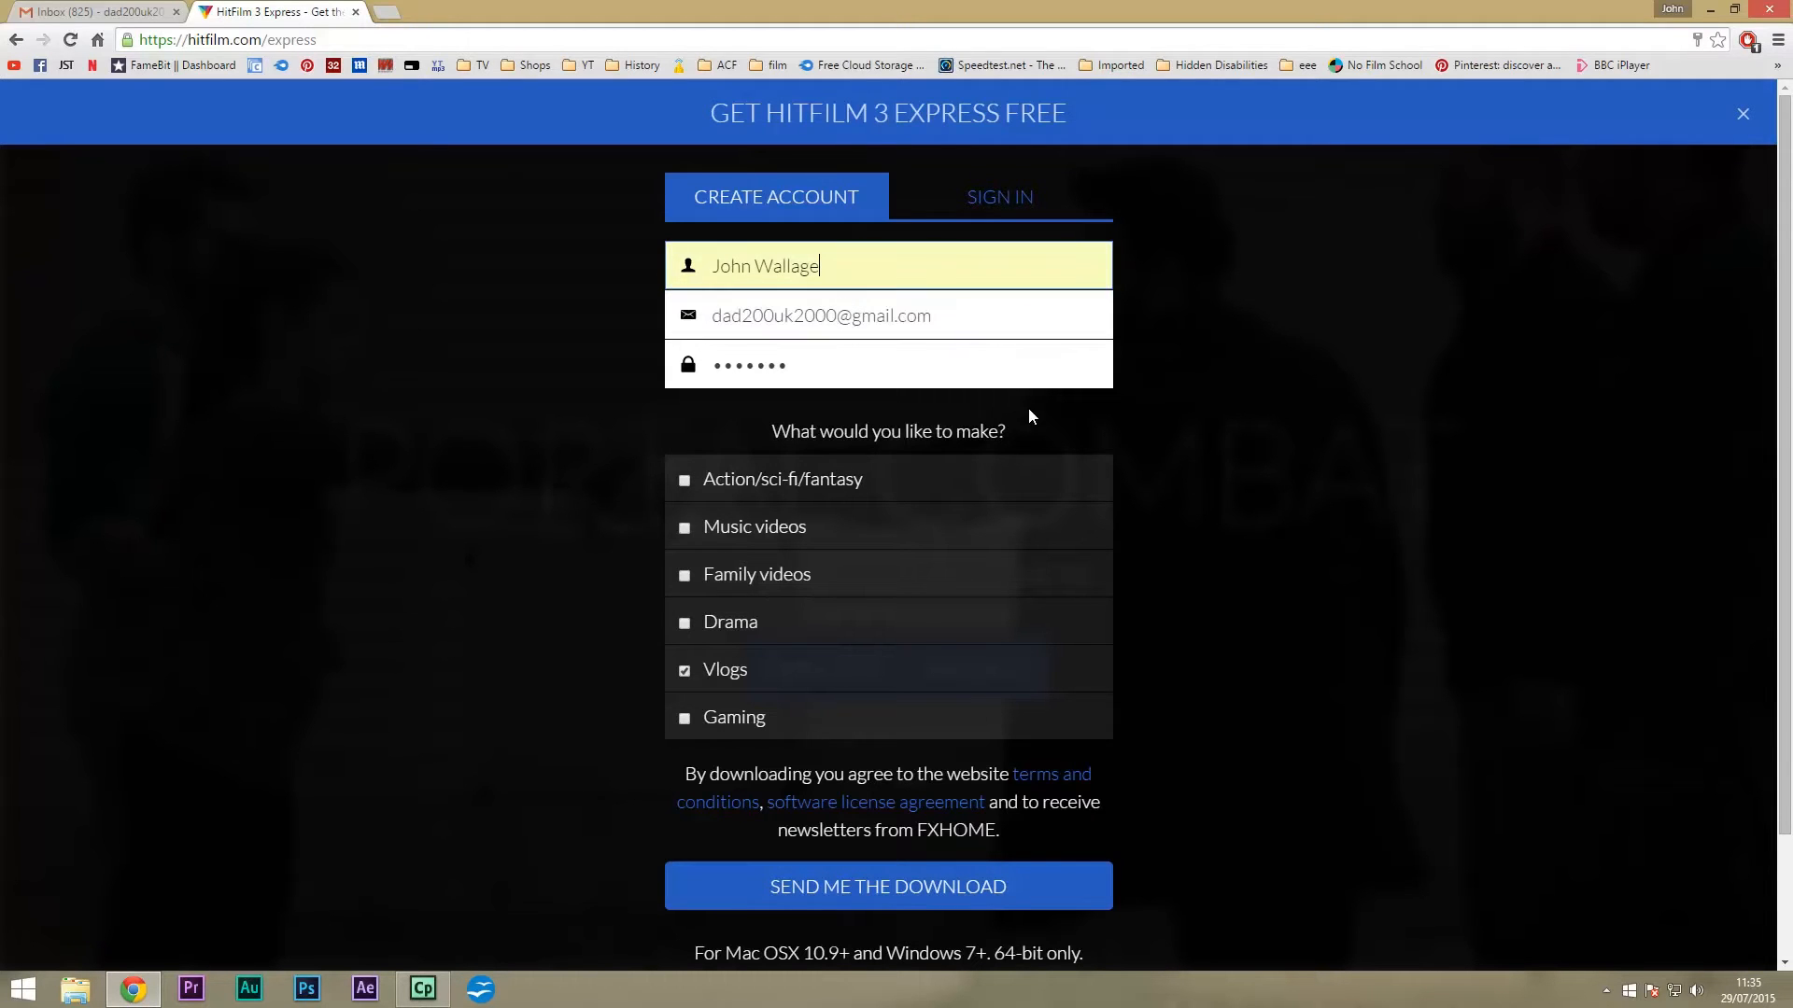
click(905, 890)
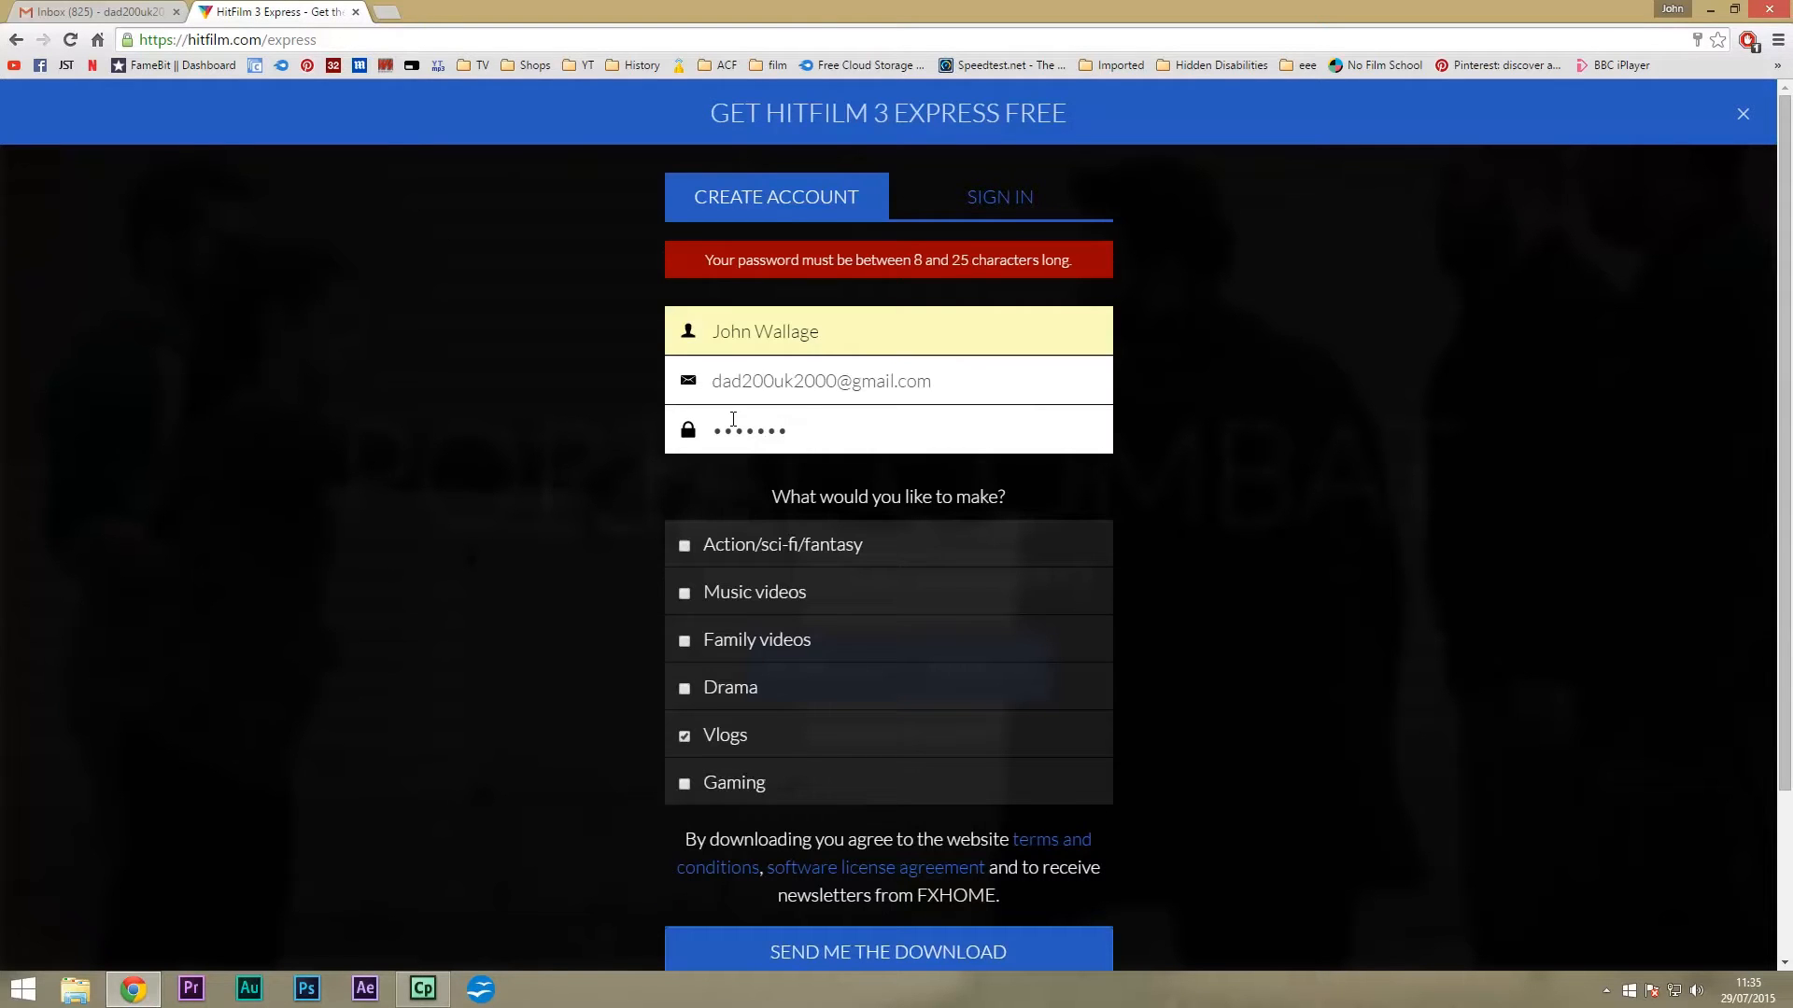
Replace the too-short password with a longer one and resubmit.
drag(805, 438, 524, 446)
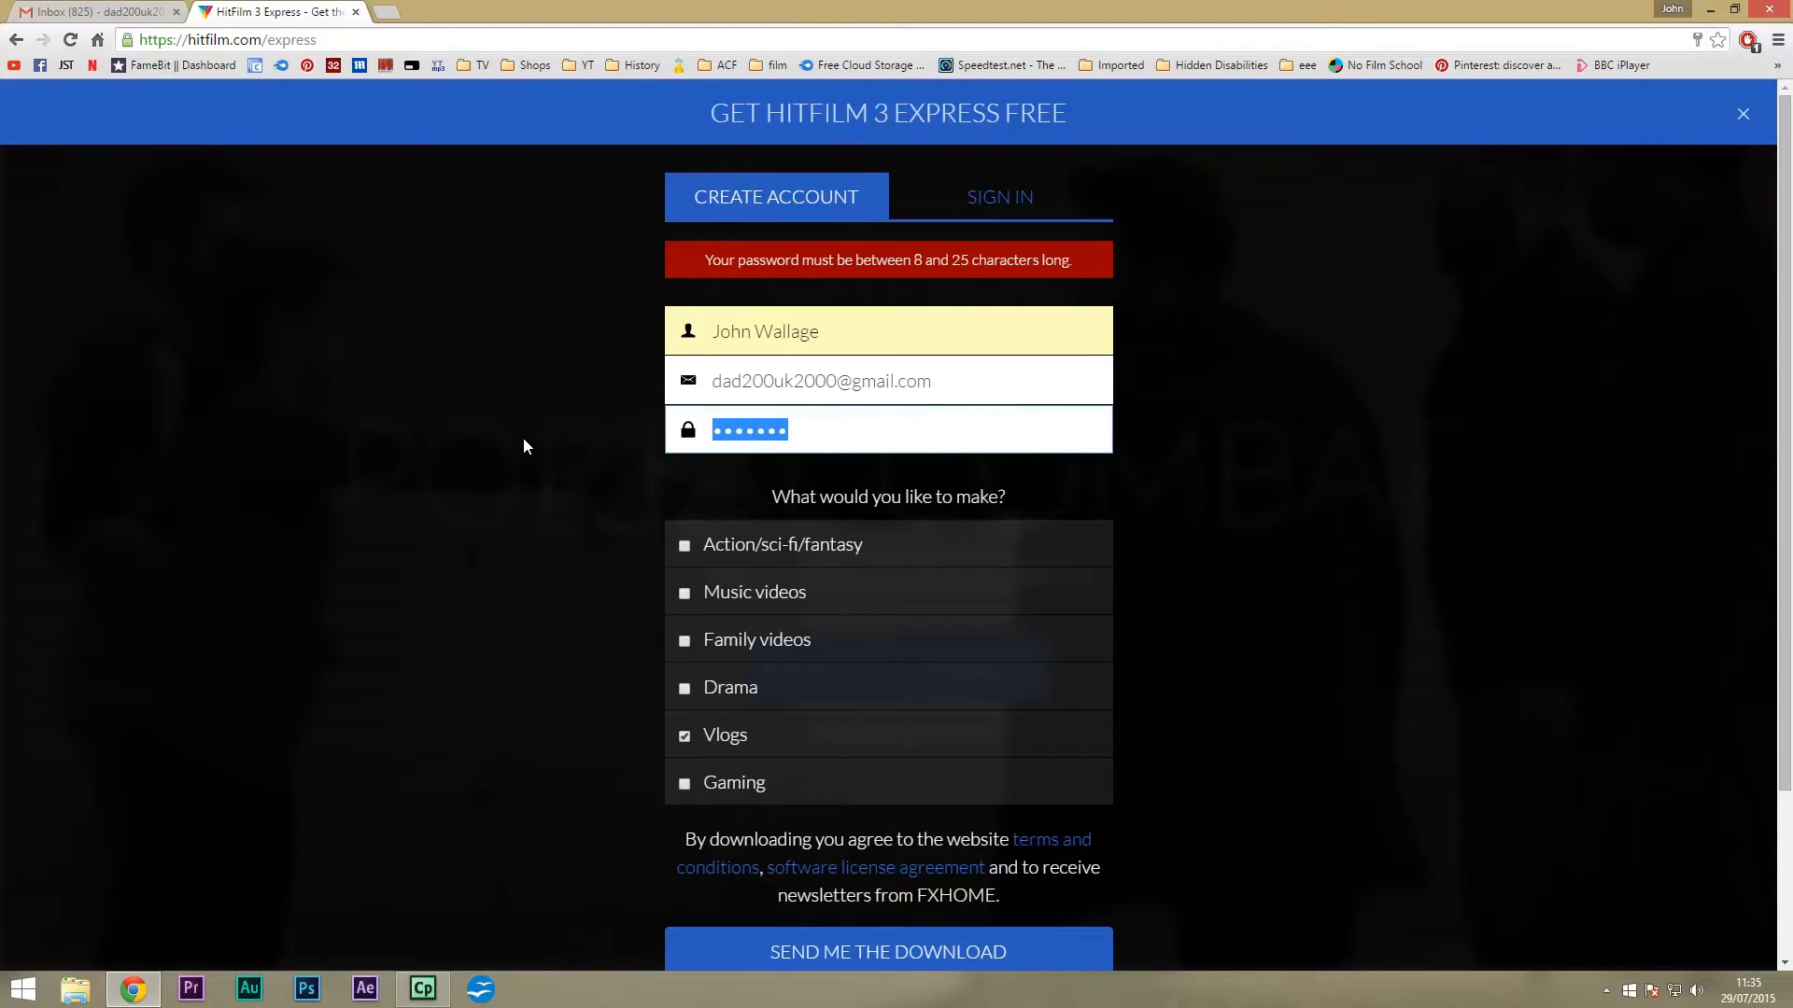
text(•••••••••)
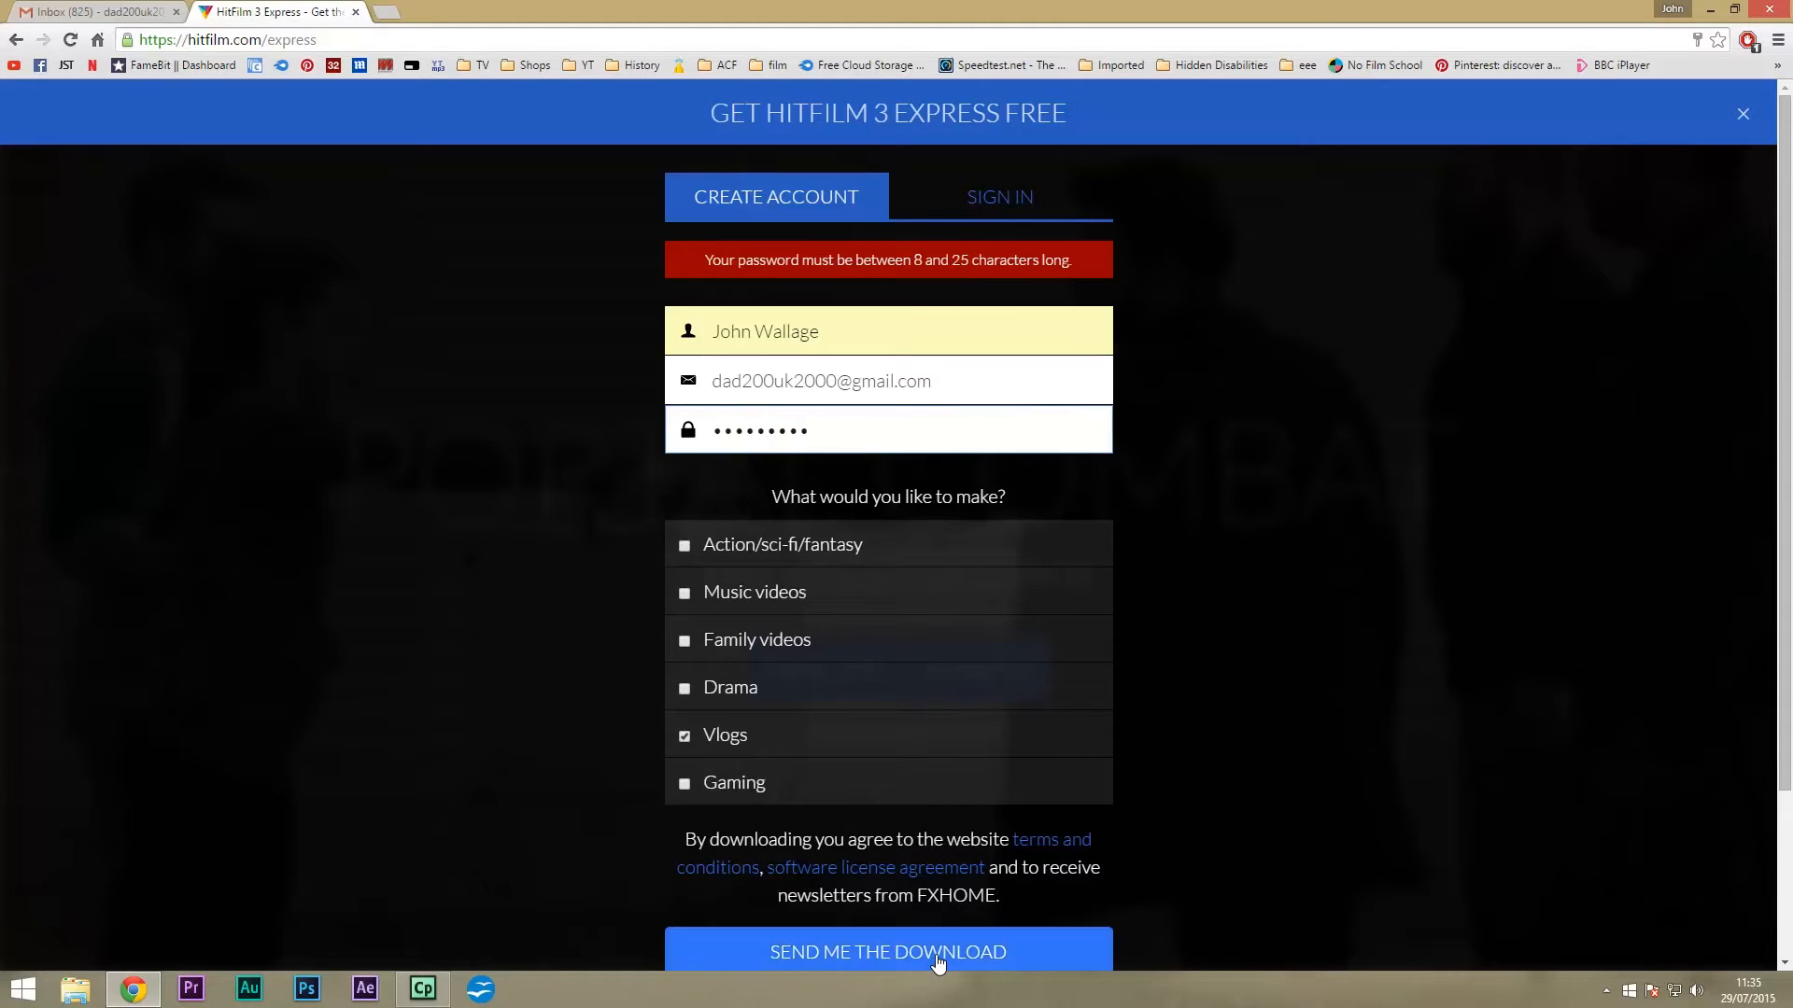
click(938, 957)
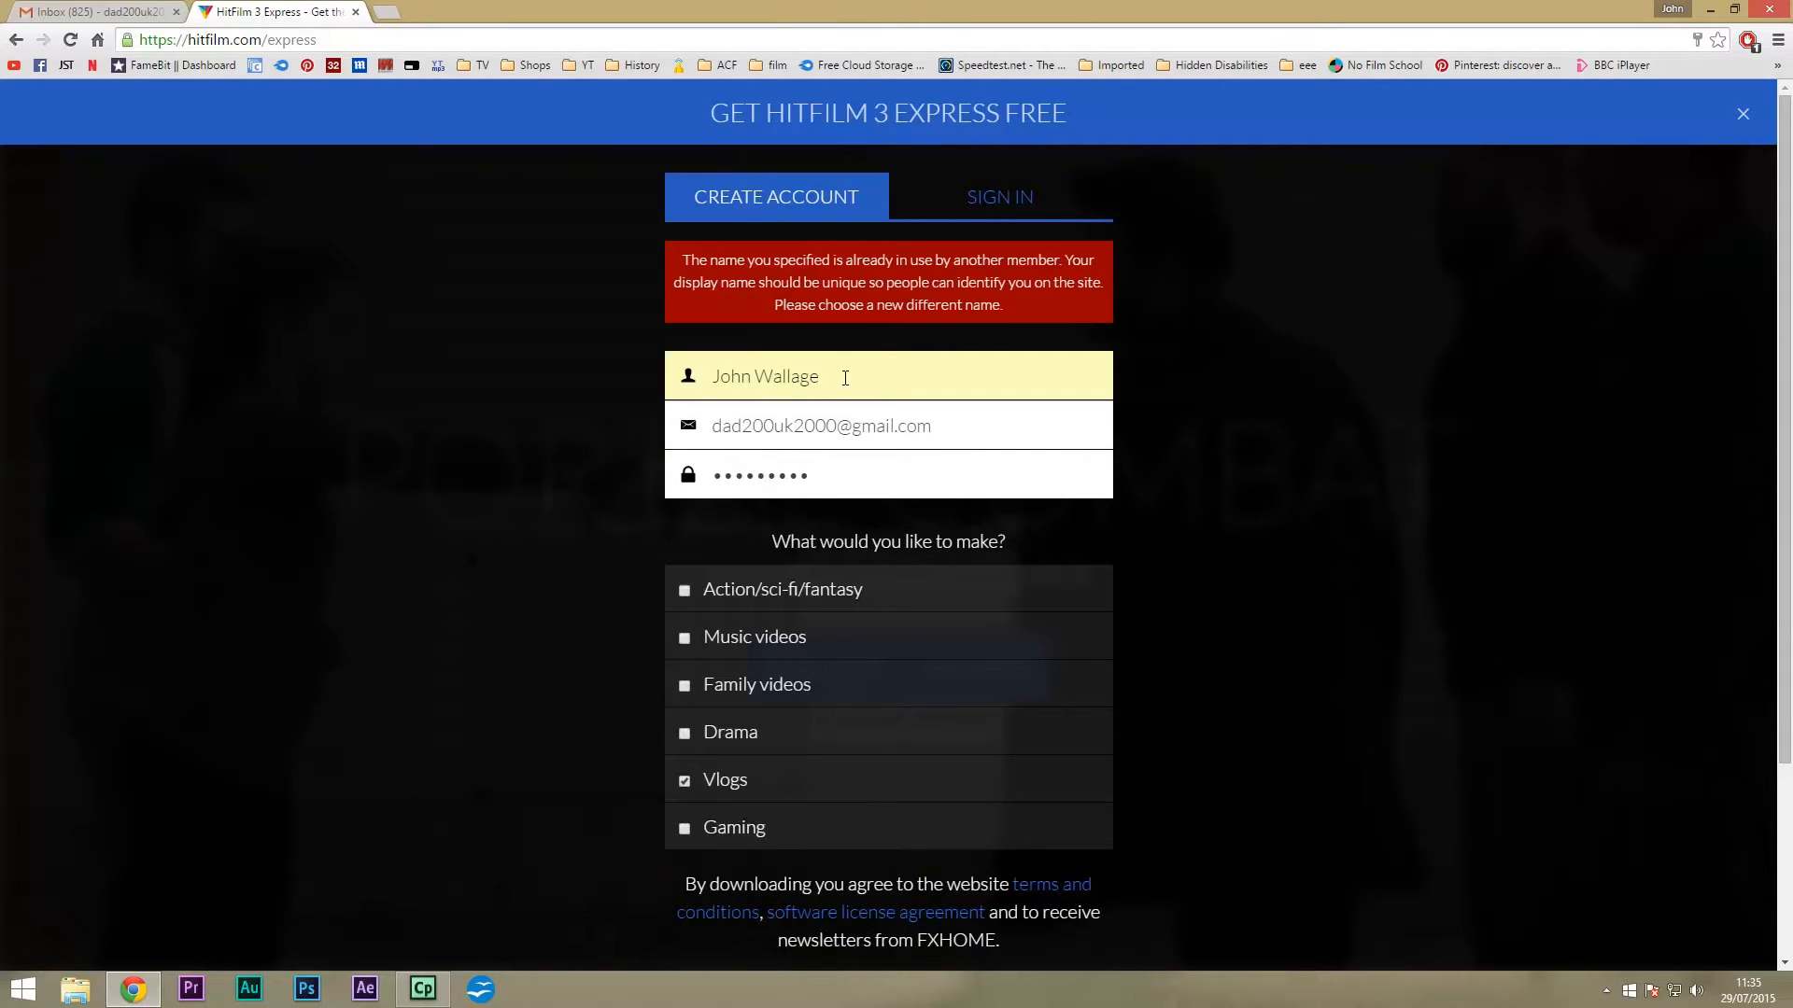
Swap the rejected display name for a new one, submit, and decline Chrome's password saving.
drag(845, 377, 450, 375)
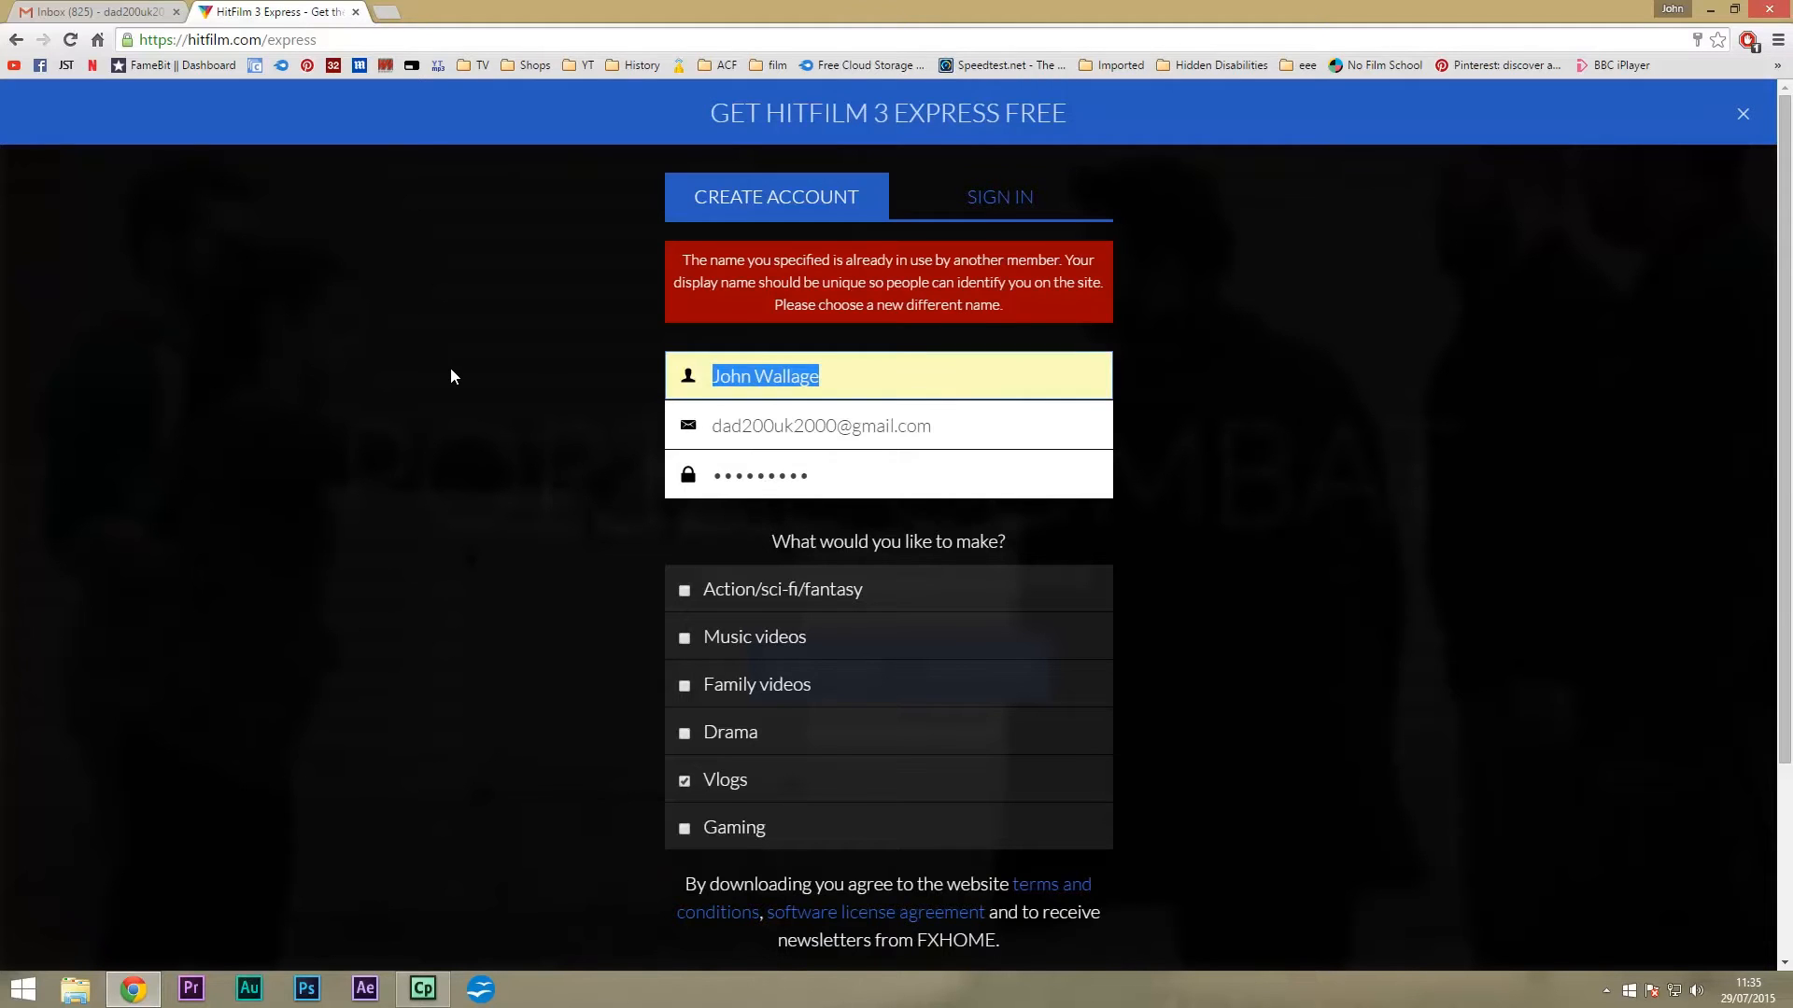
text(Bob )
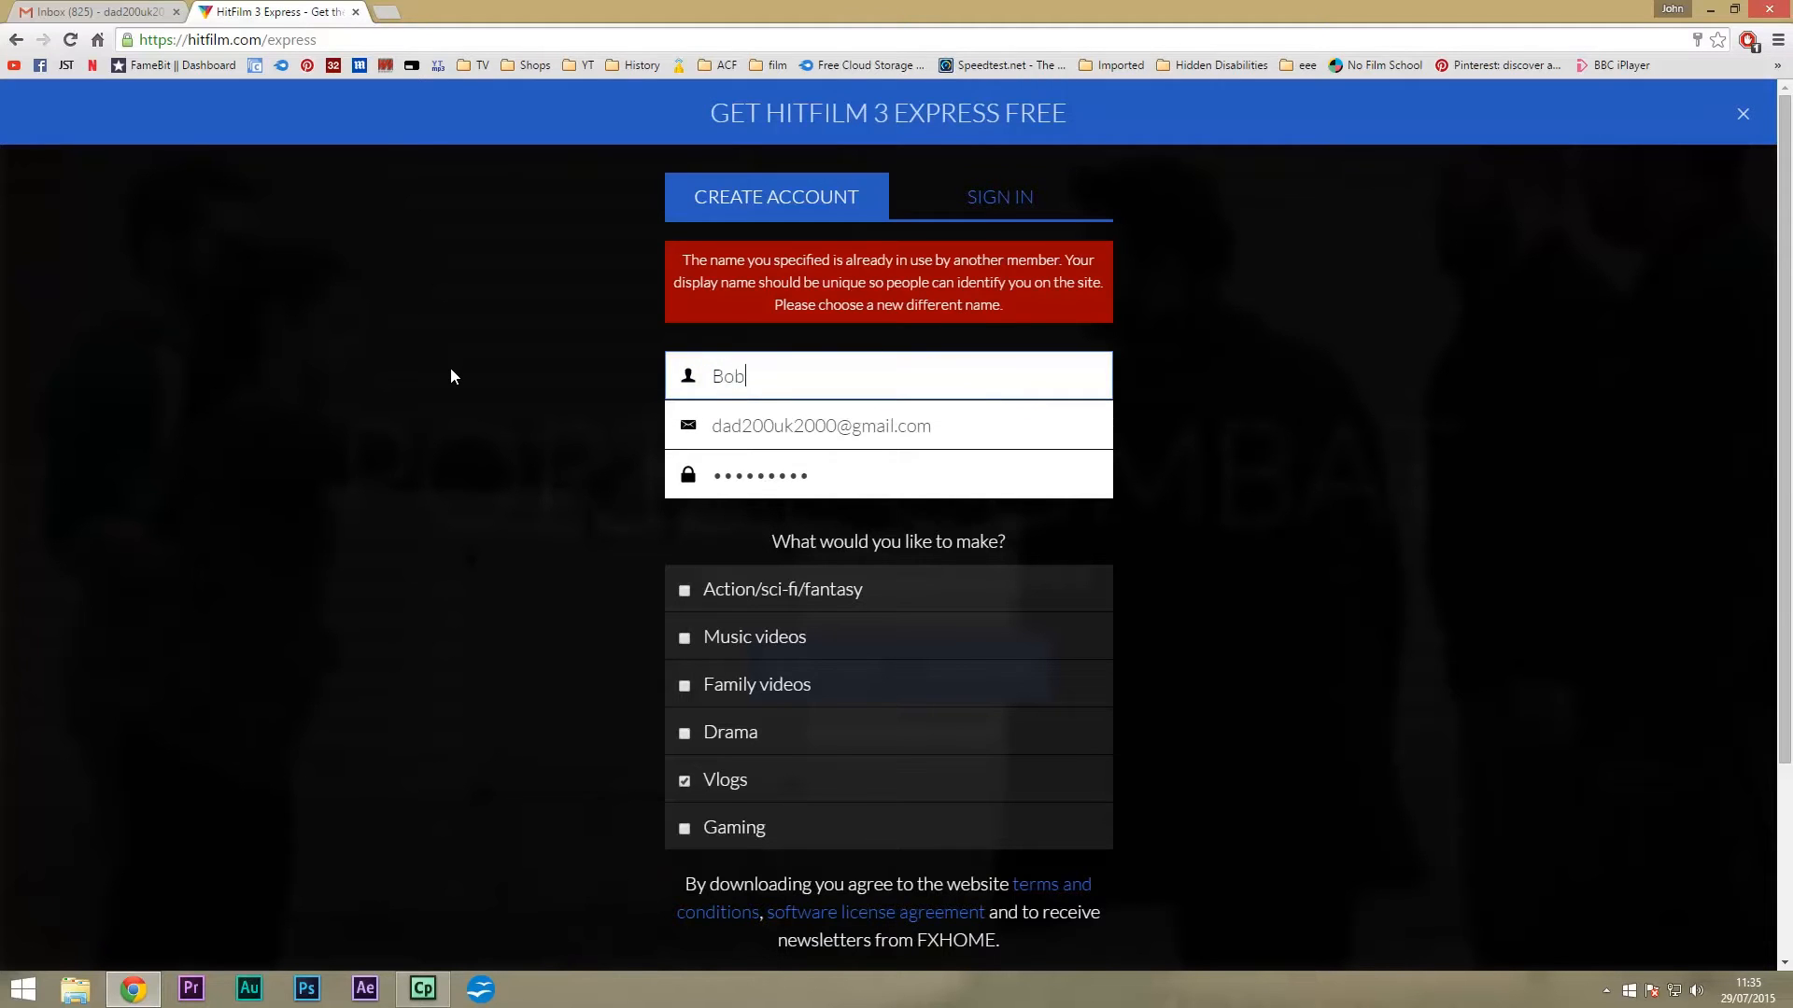
text(T Builder)
scroll(1295, 542, down, 3)
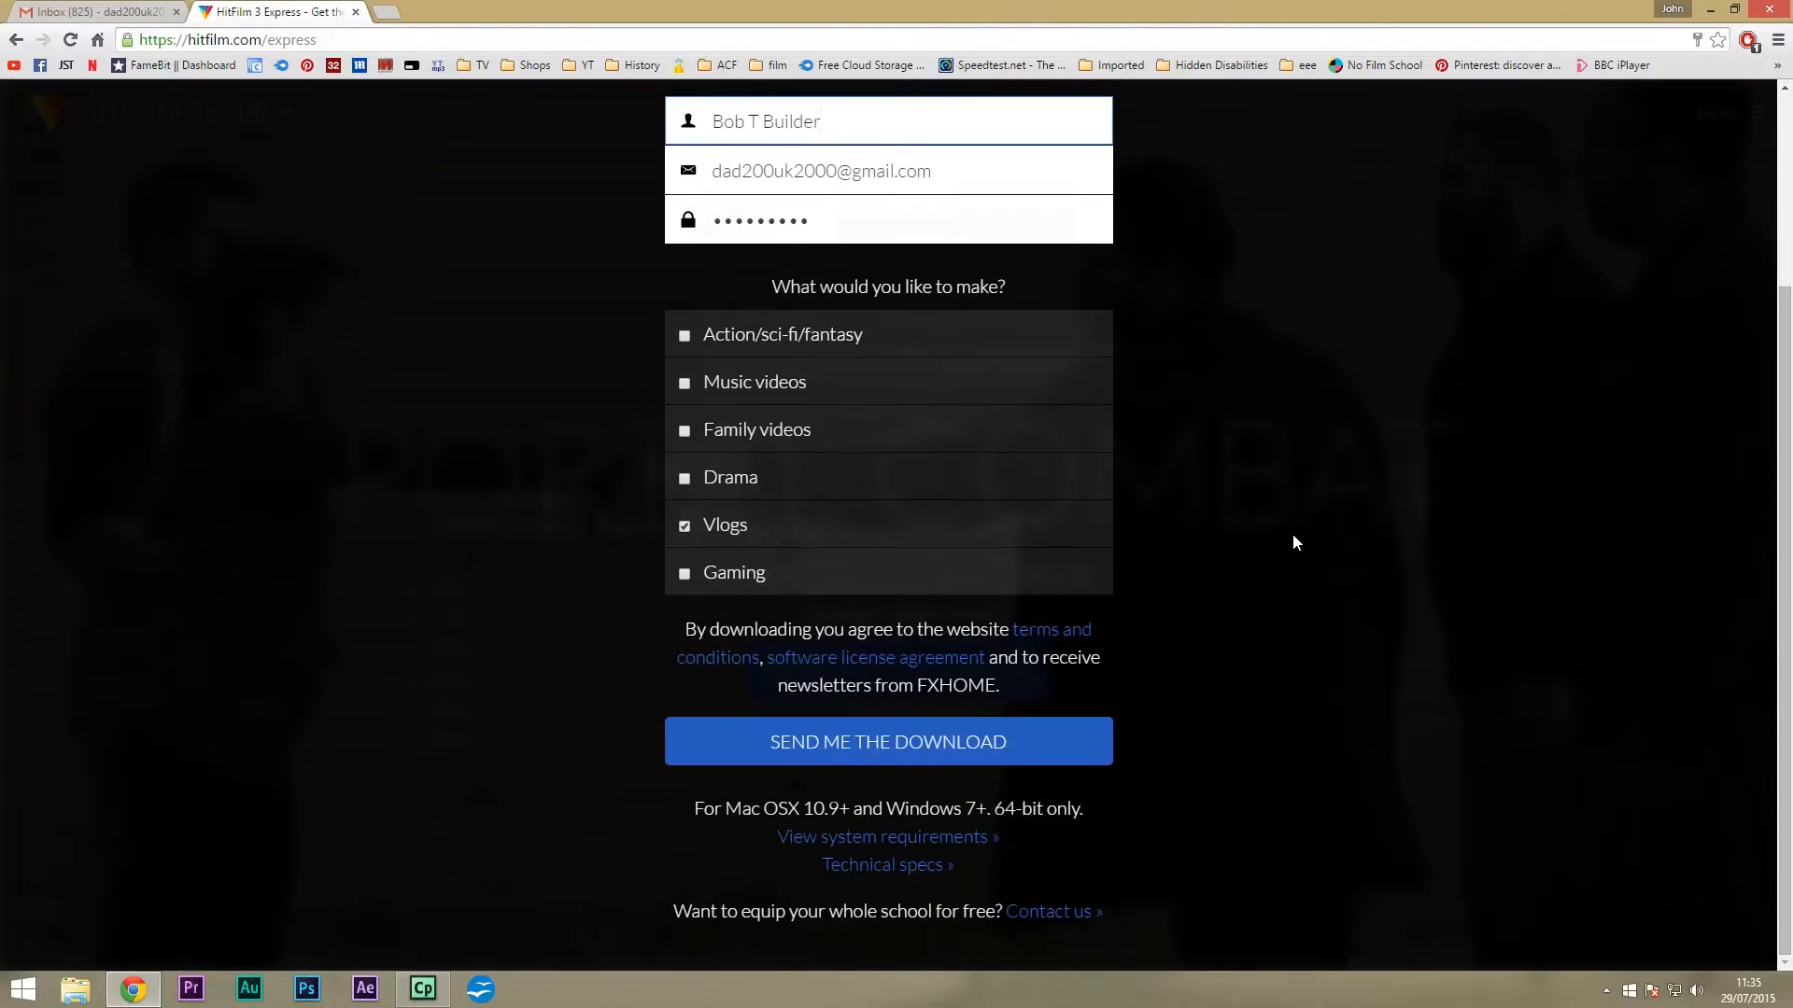
click(904, 750)
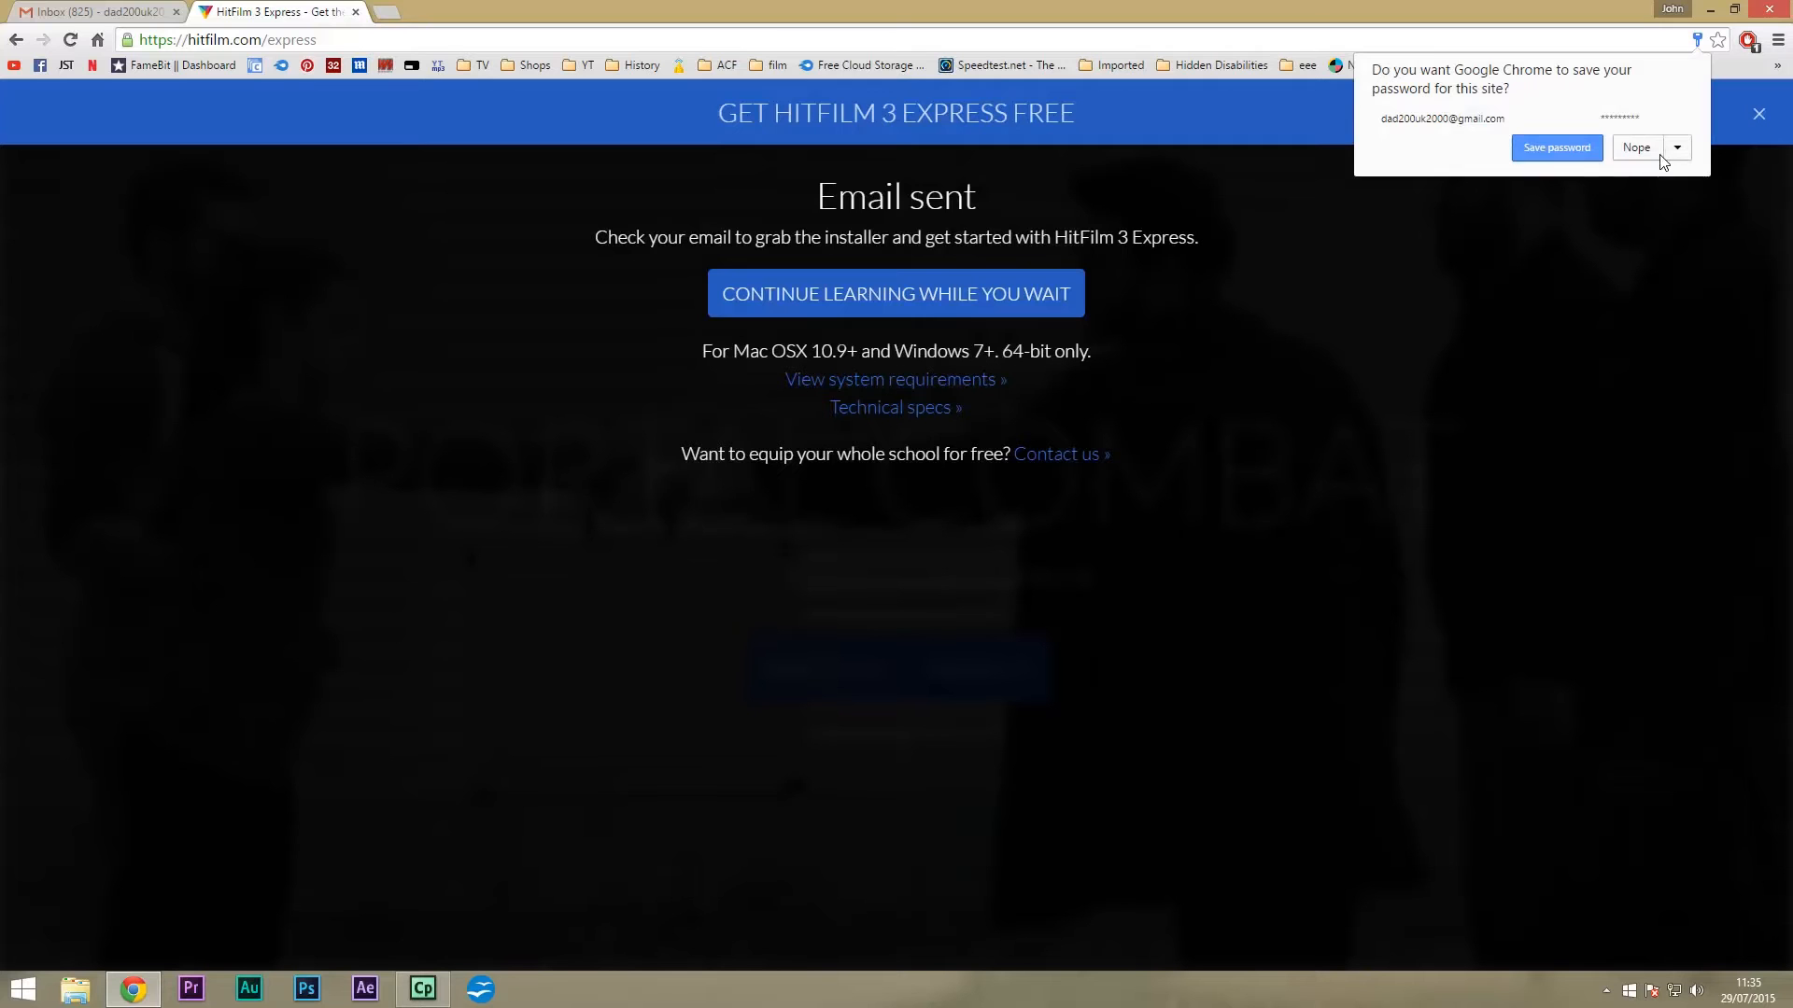
click(1636, 150)
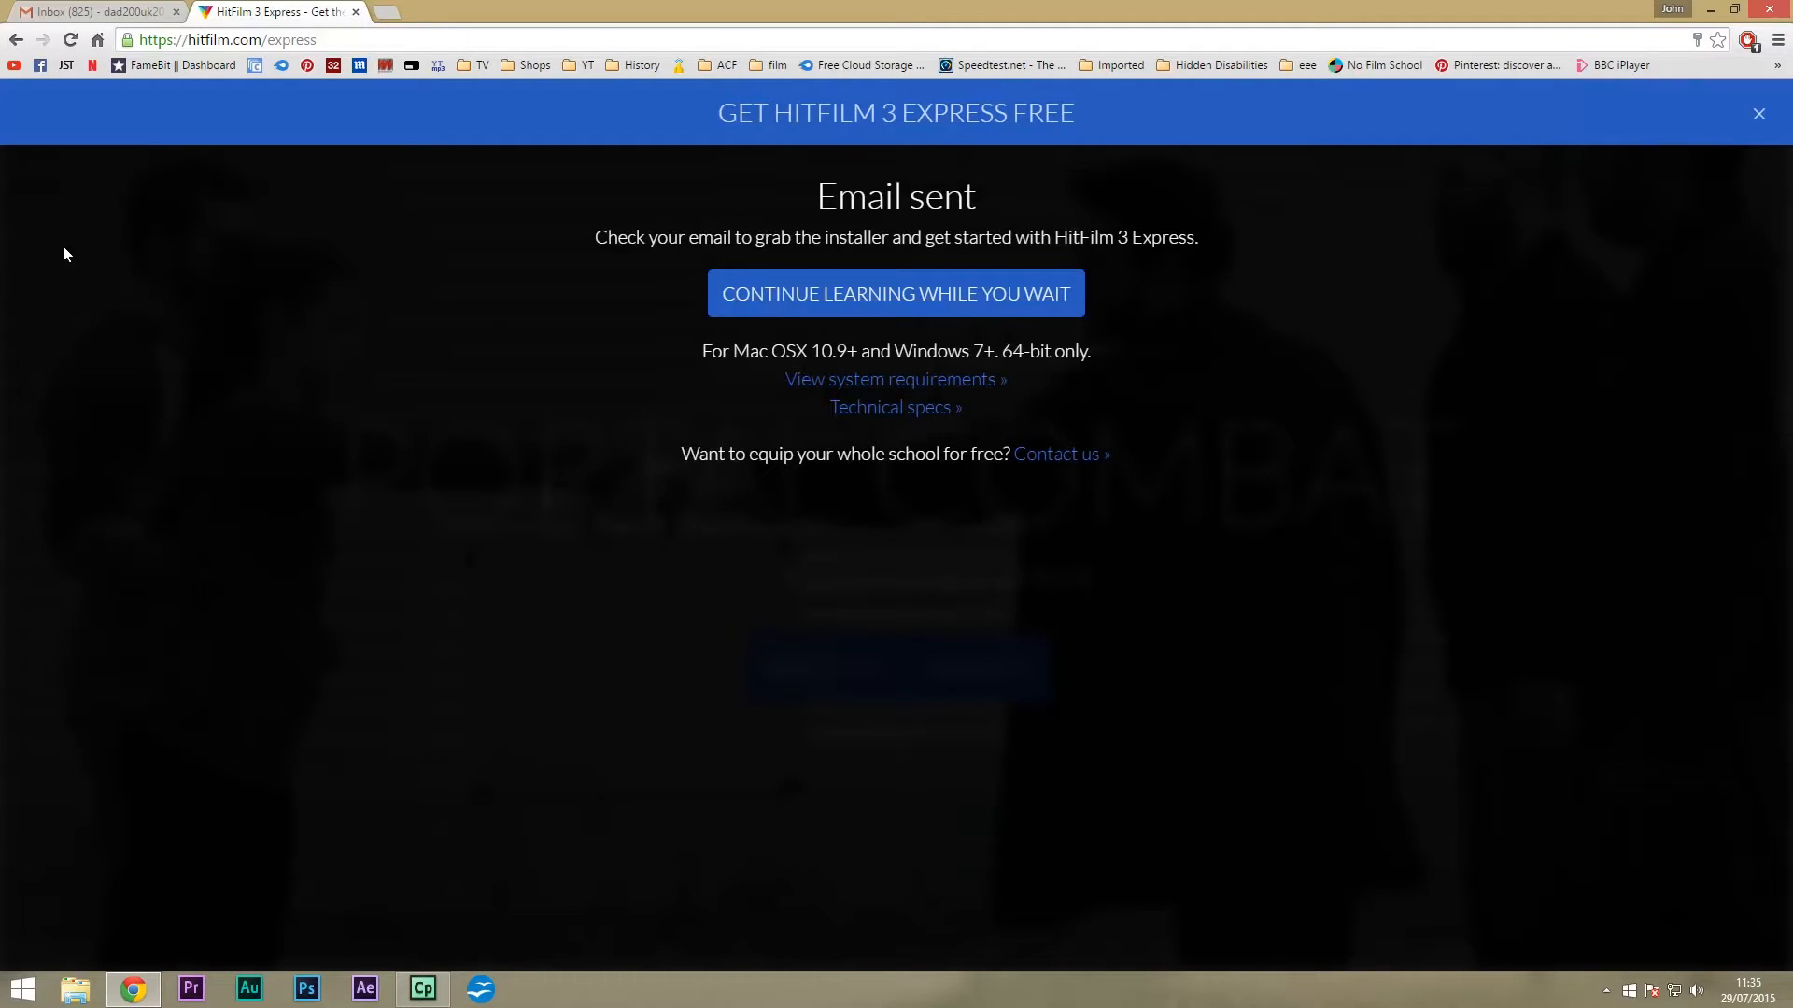
In Gmail's Promotions, open 'Download HitFilm 3 Express now' and follow its download link.
click(97, 11)
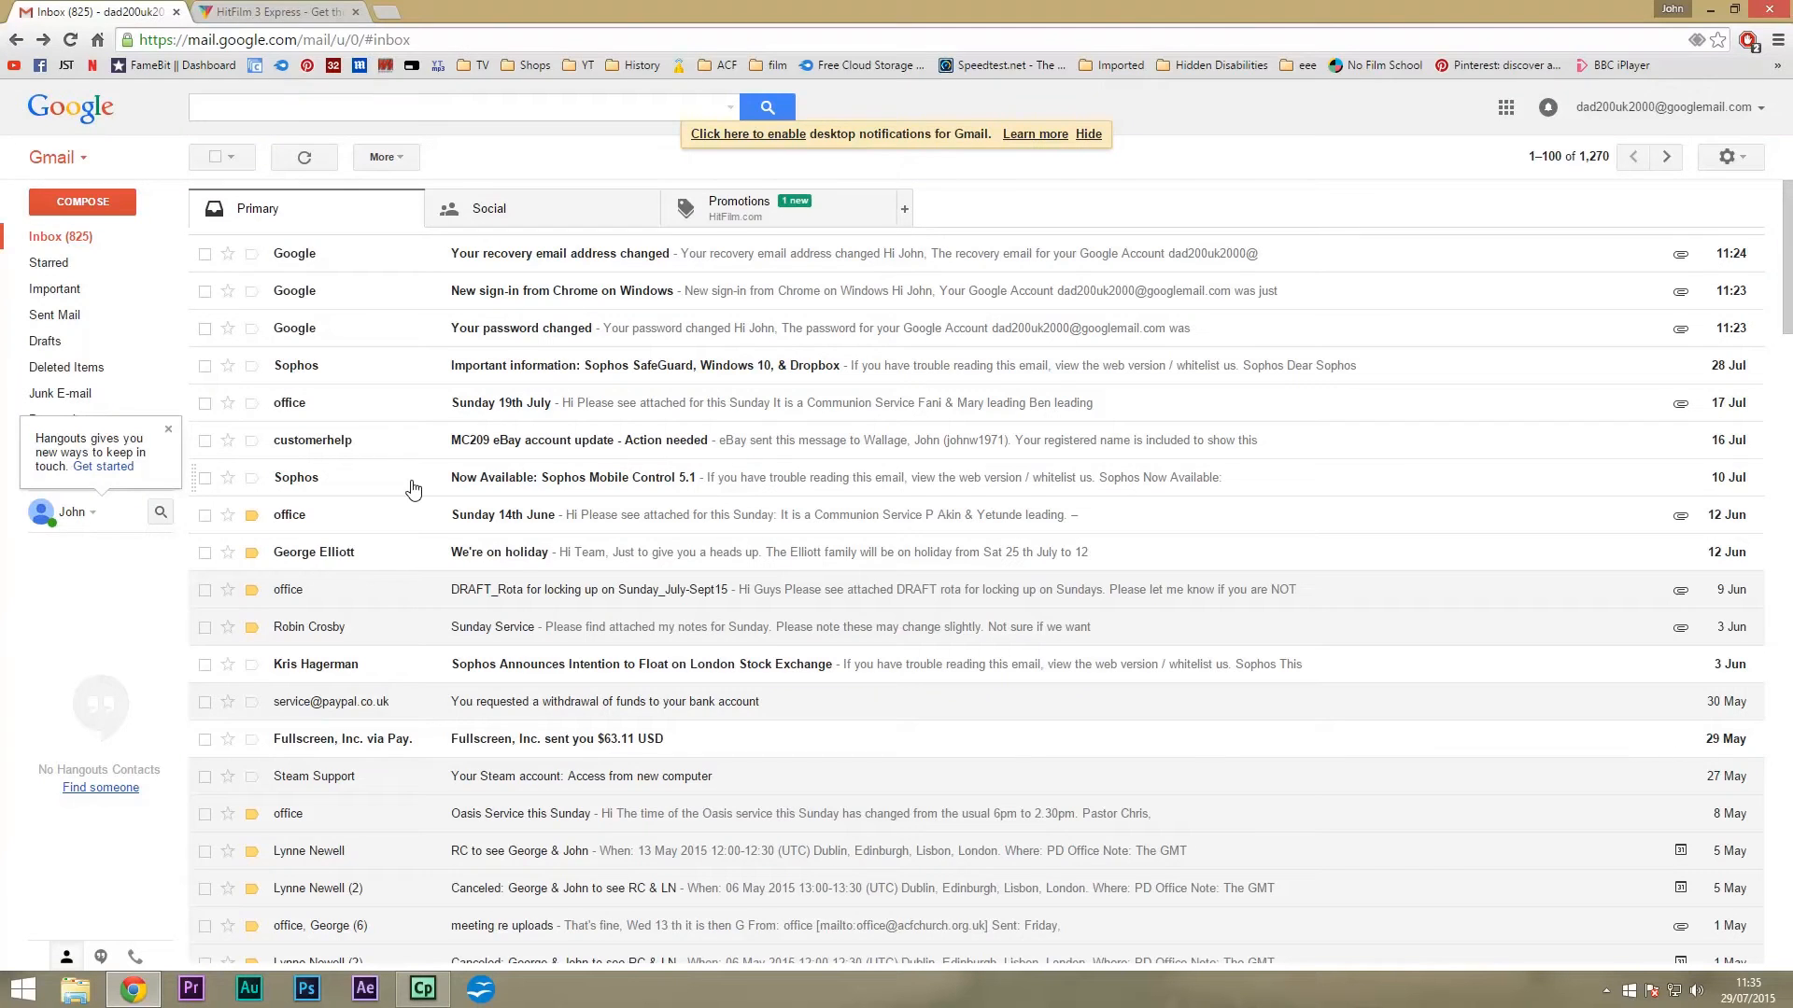
click(753, 209)
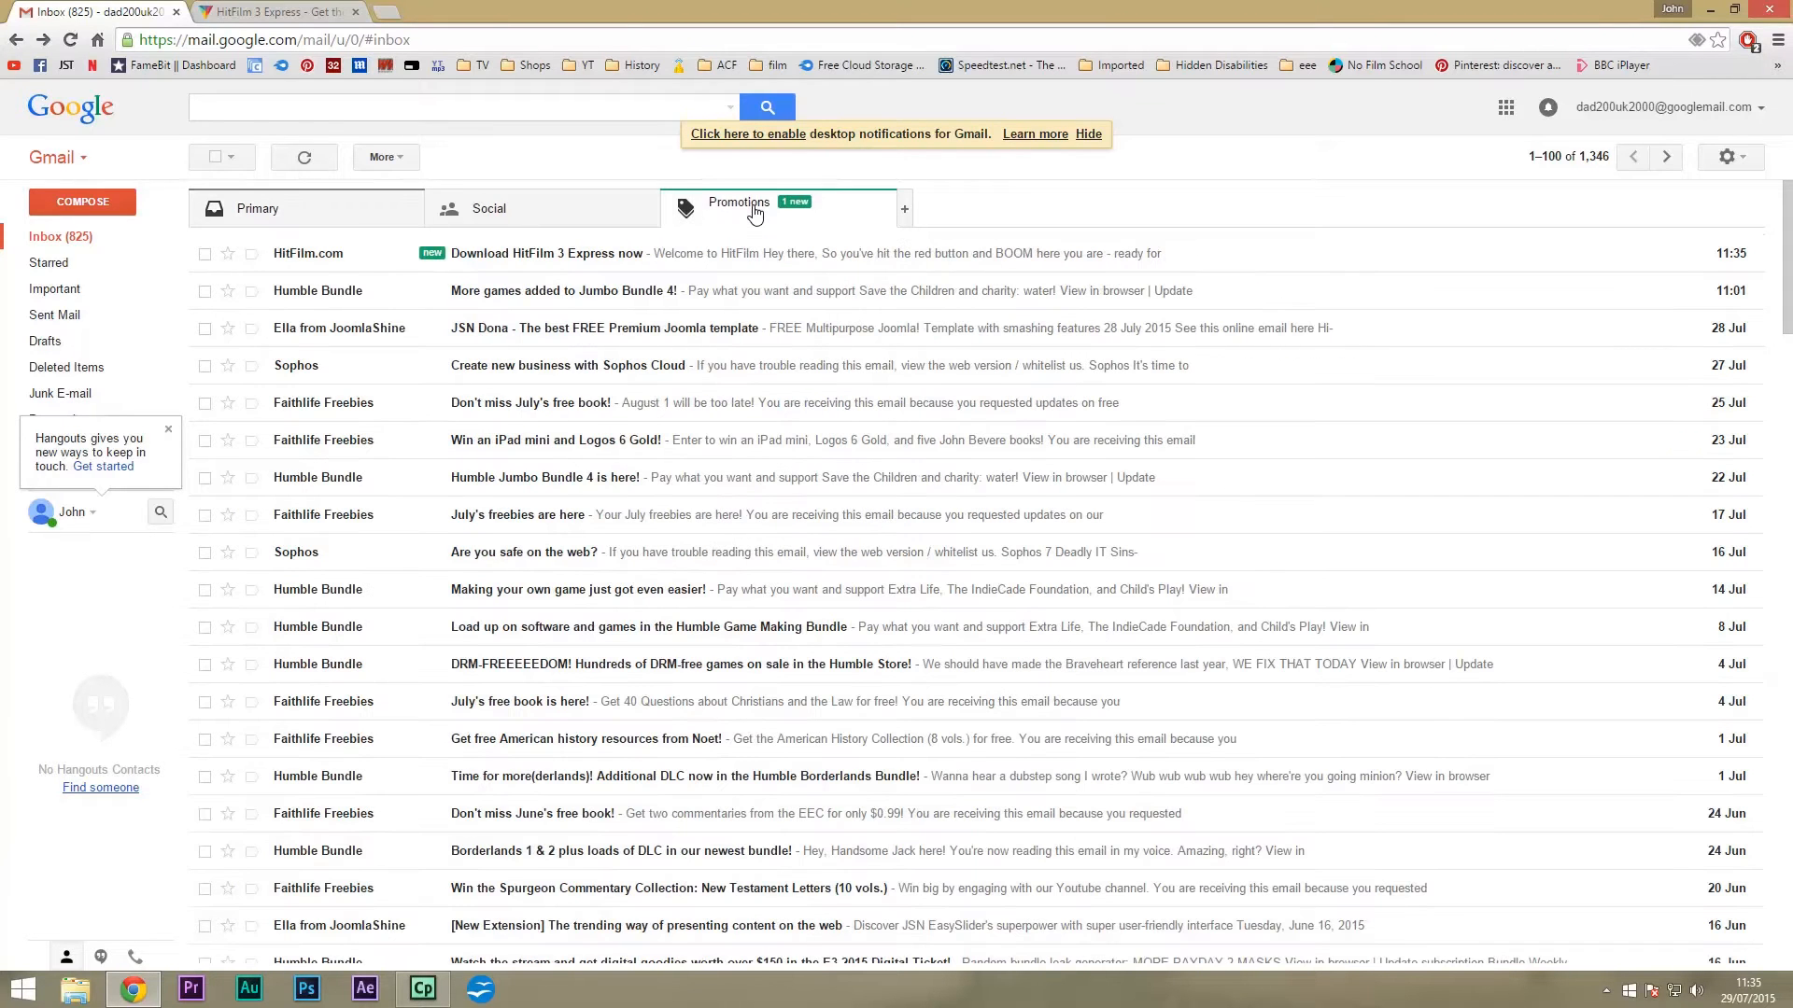
click(536, 260)
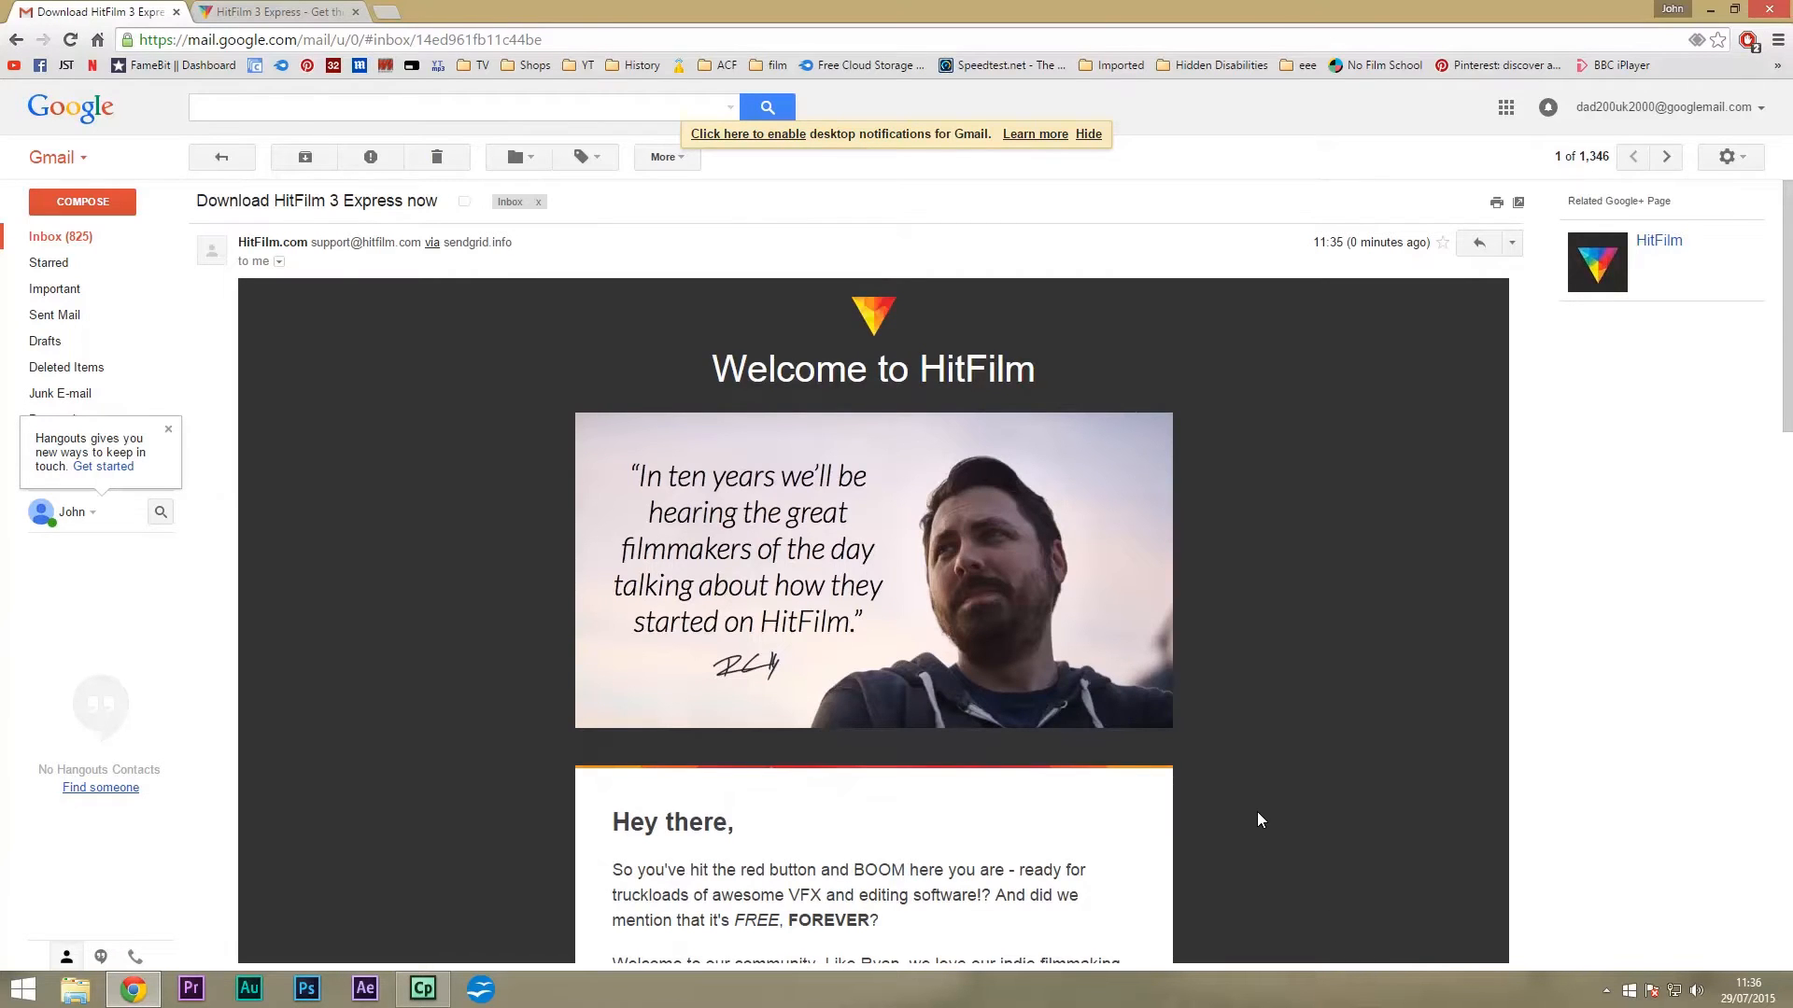
scroll(1259, 819, down, 7)
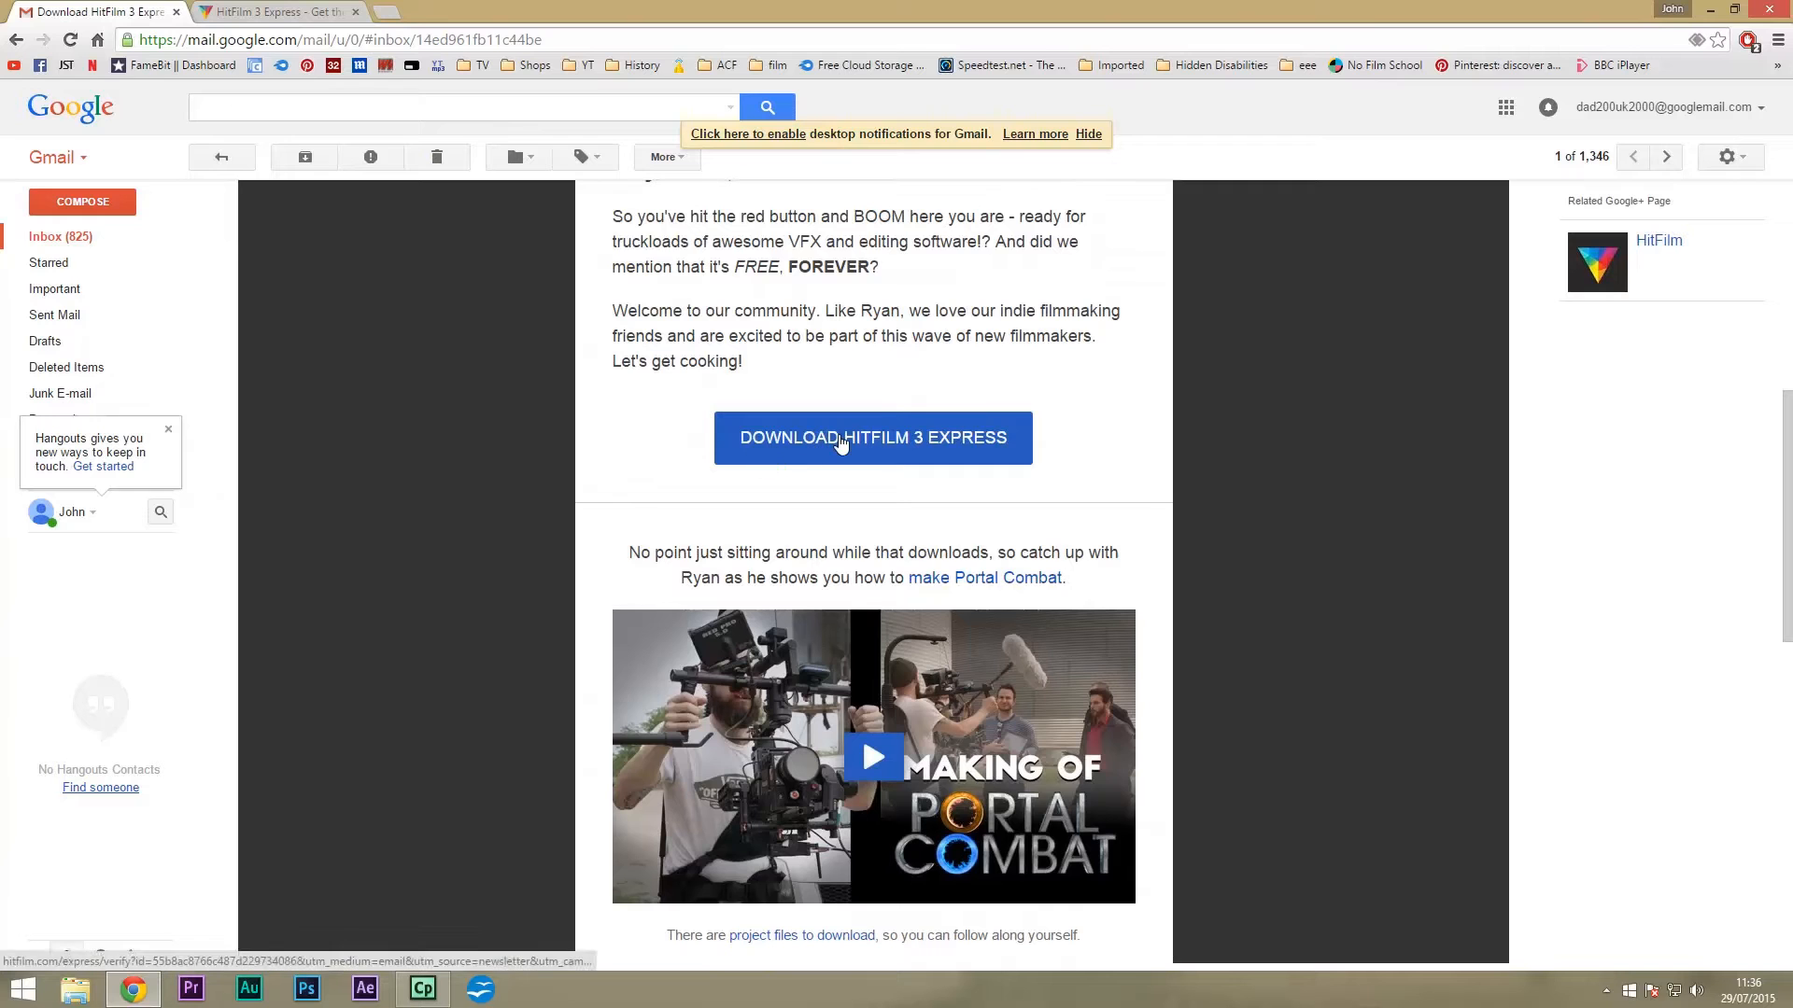
click(840, 439)
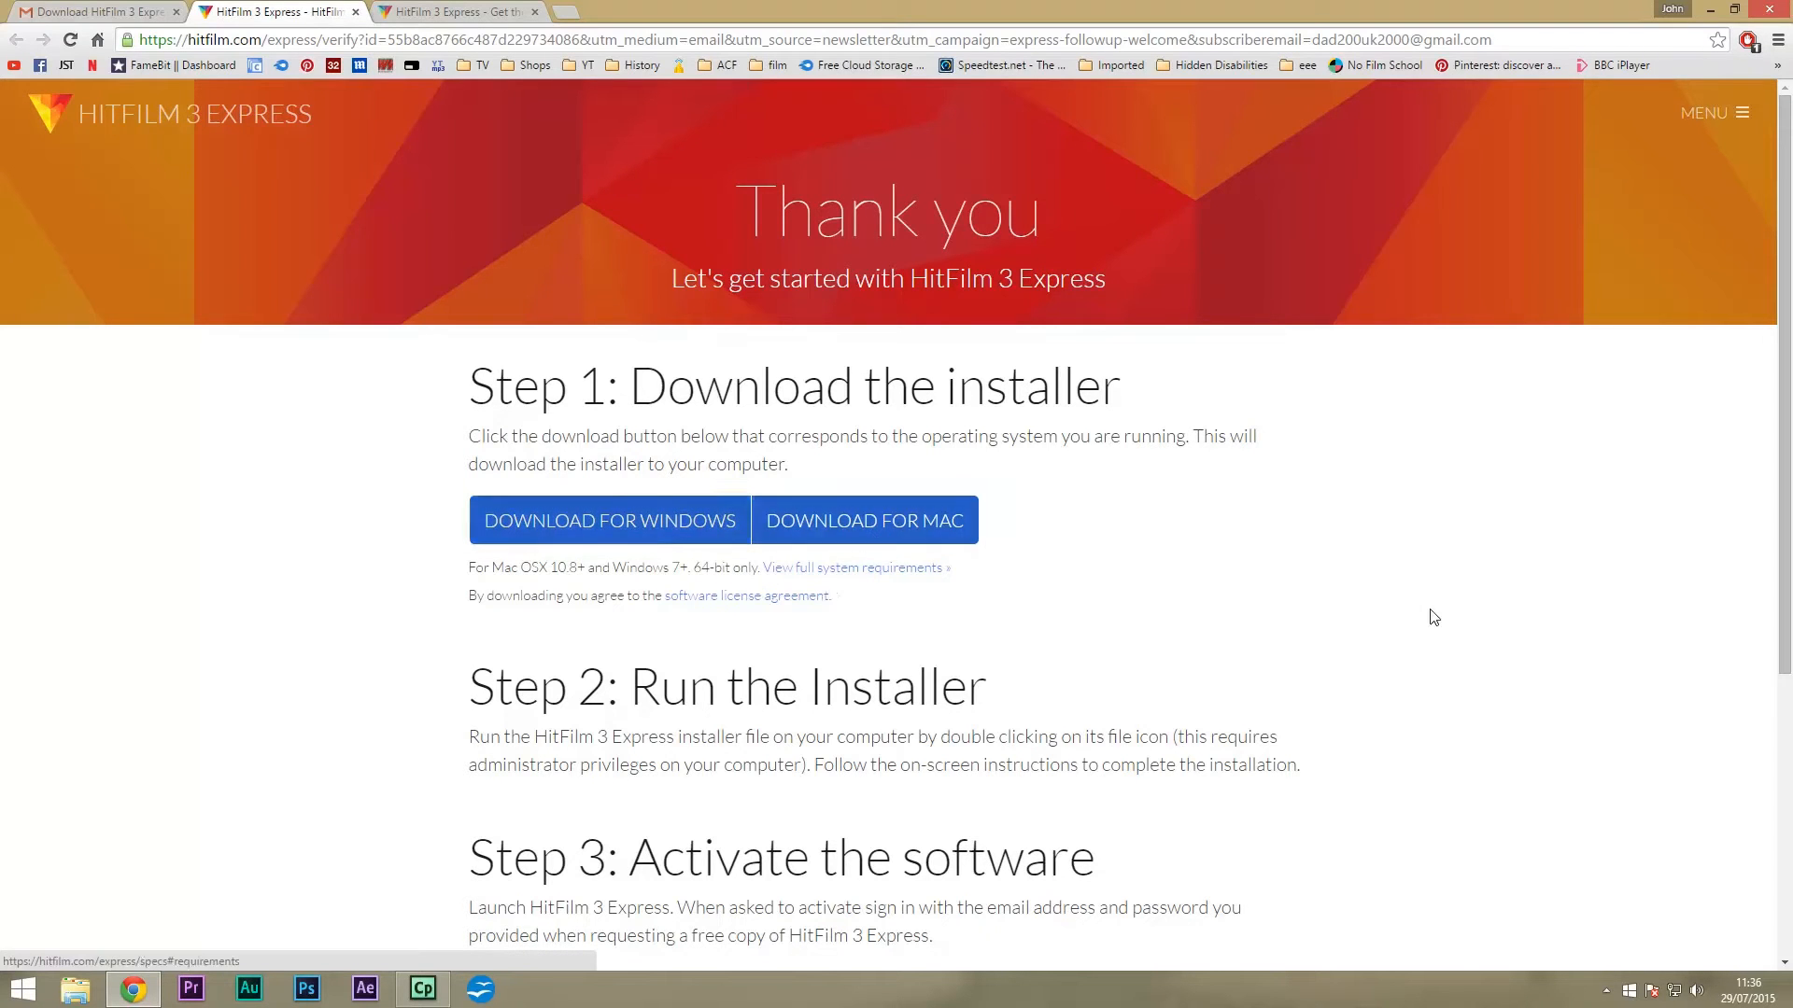
Download the Windows .msi installer and run it from Chrome's download shelf.
click(579, 518)
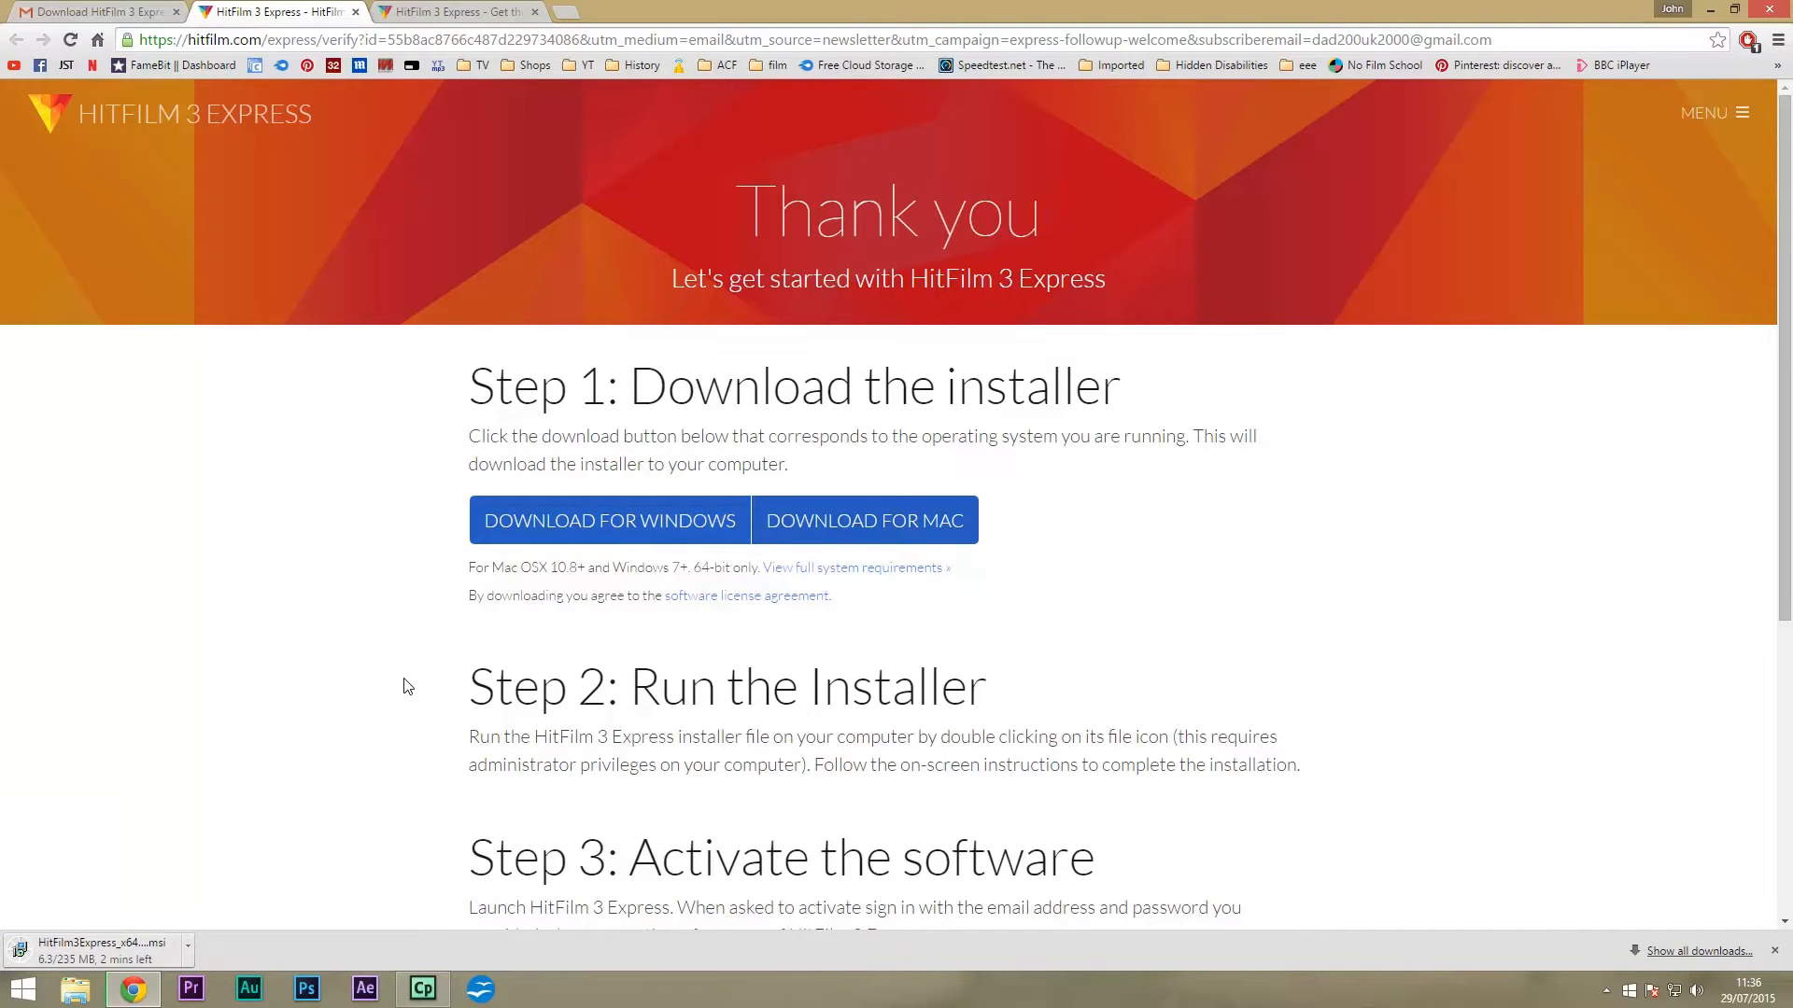
scroll(404, 686, down, 3)
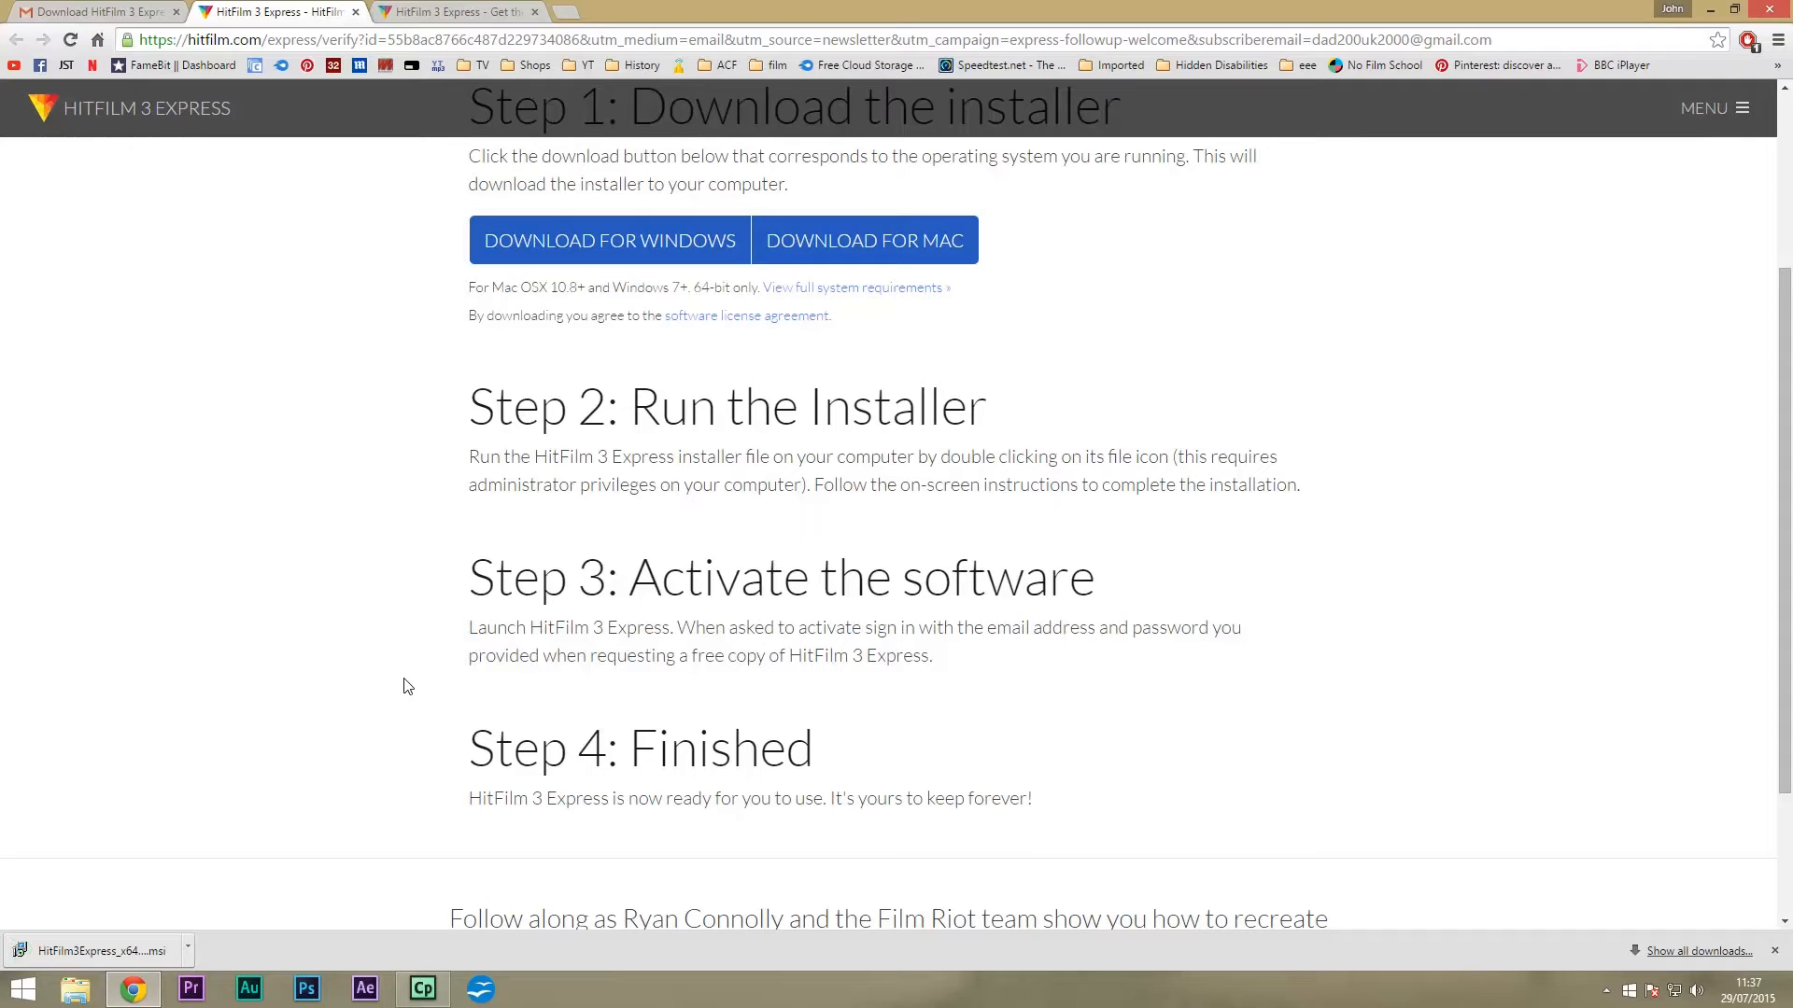
click(126, 951)
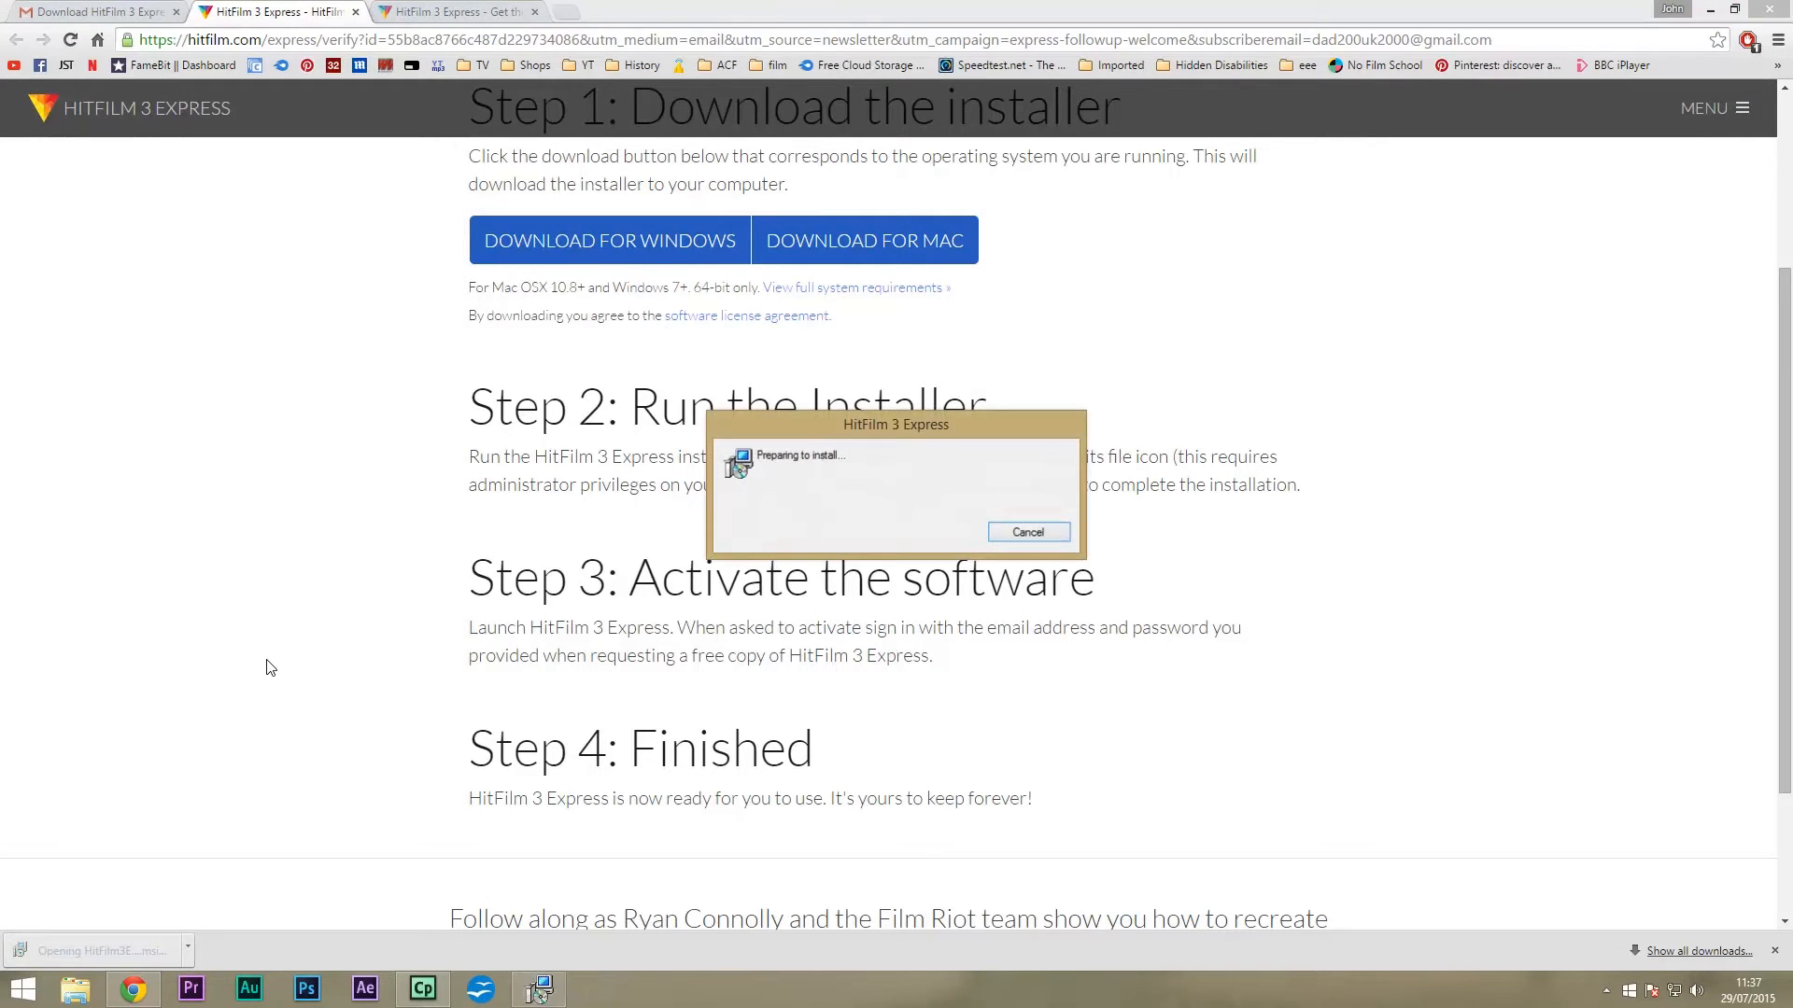
Accept the licence, choose the Complete setup type, install, and finish with HitFilm launching.
click(1709, 10)
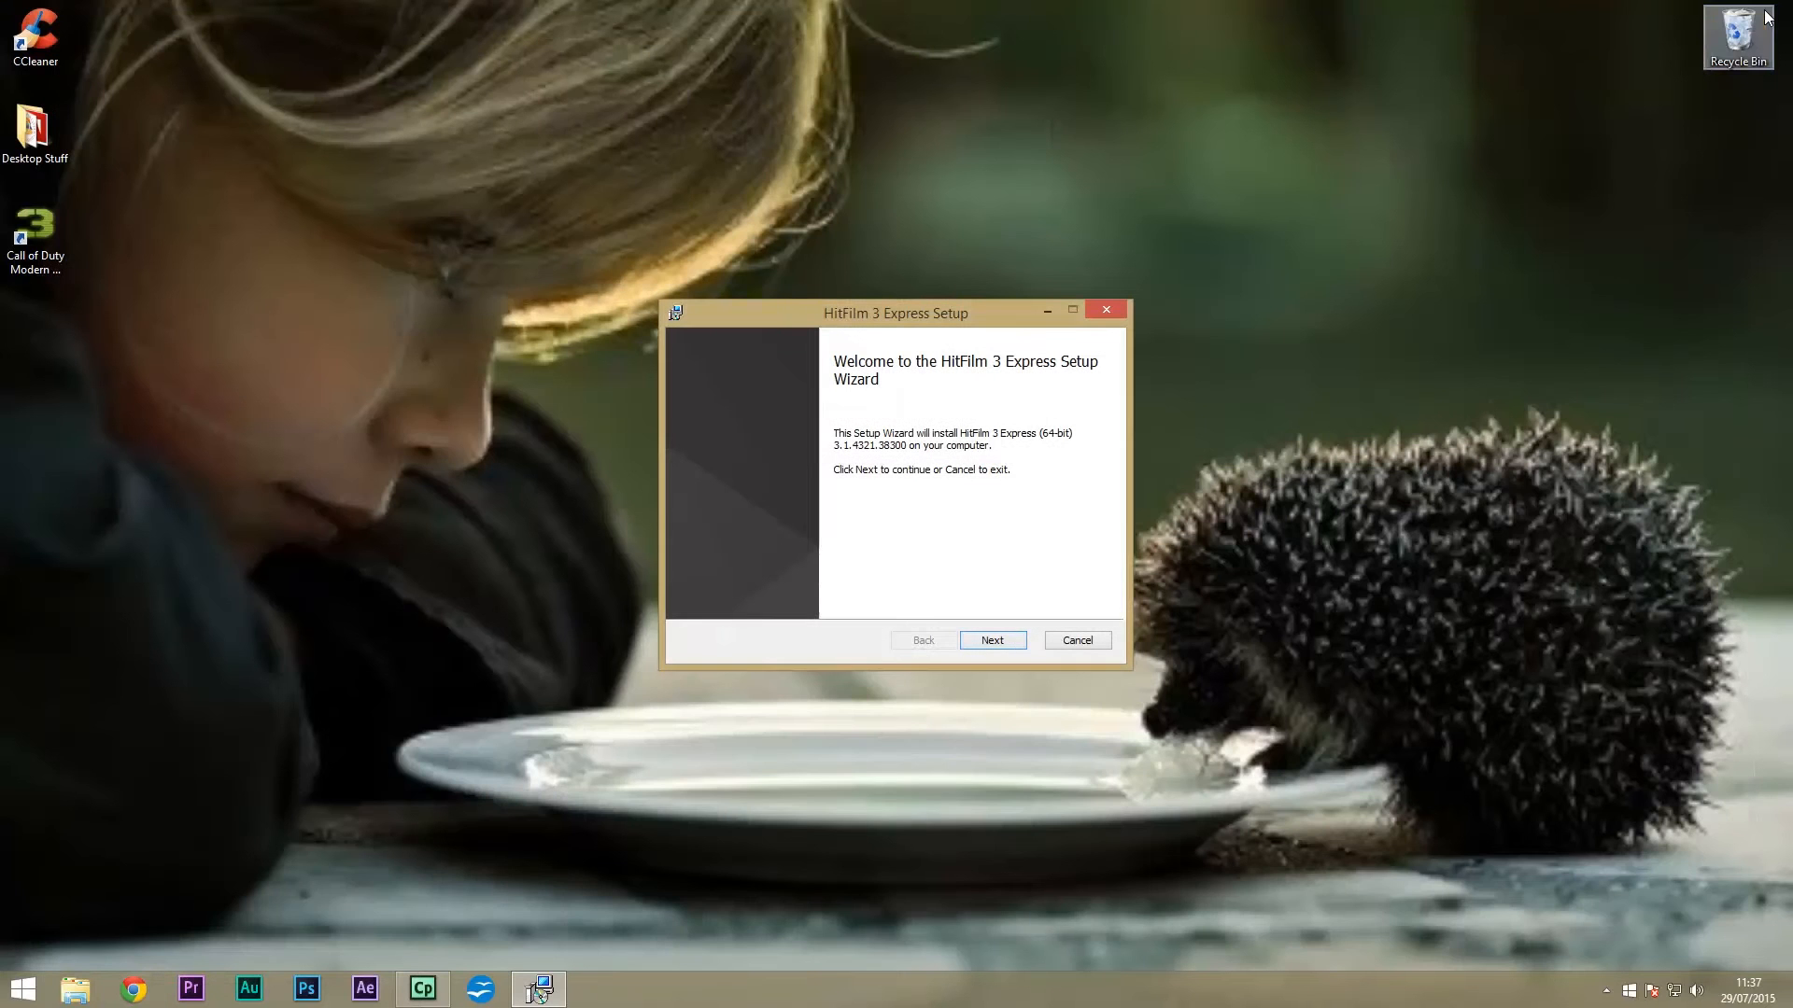
click(993, 641)
click(783, 602)
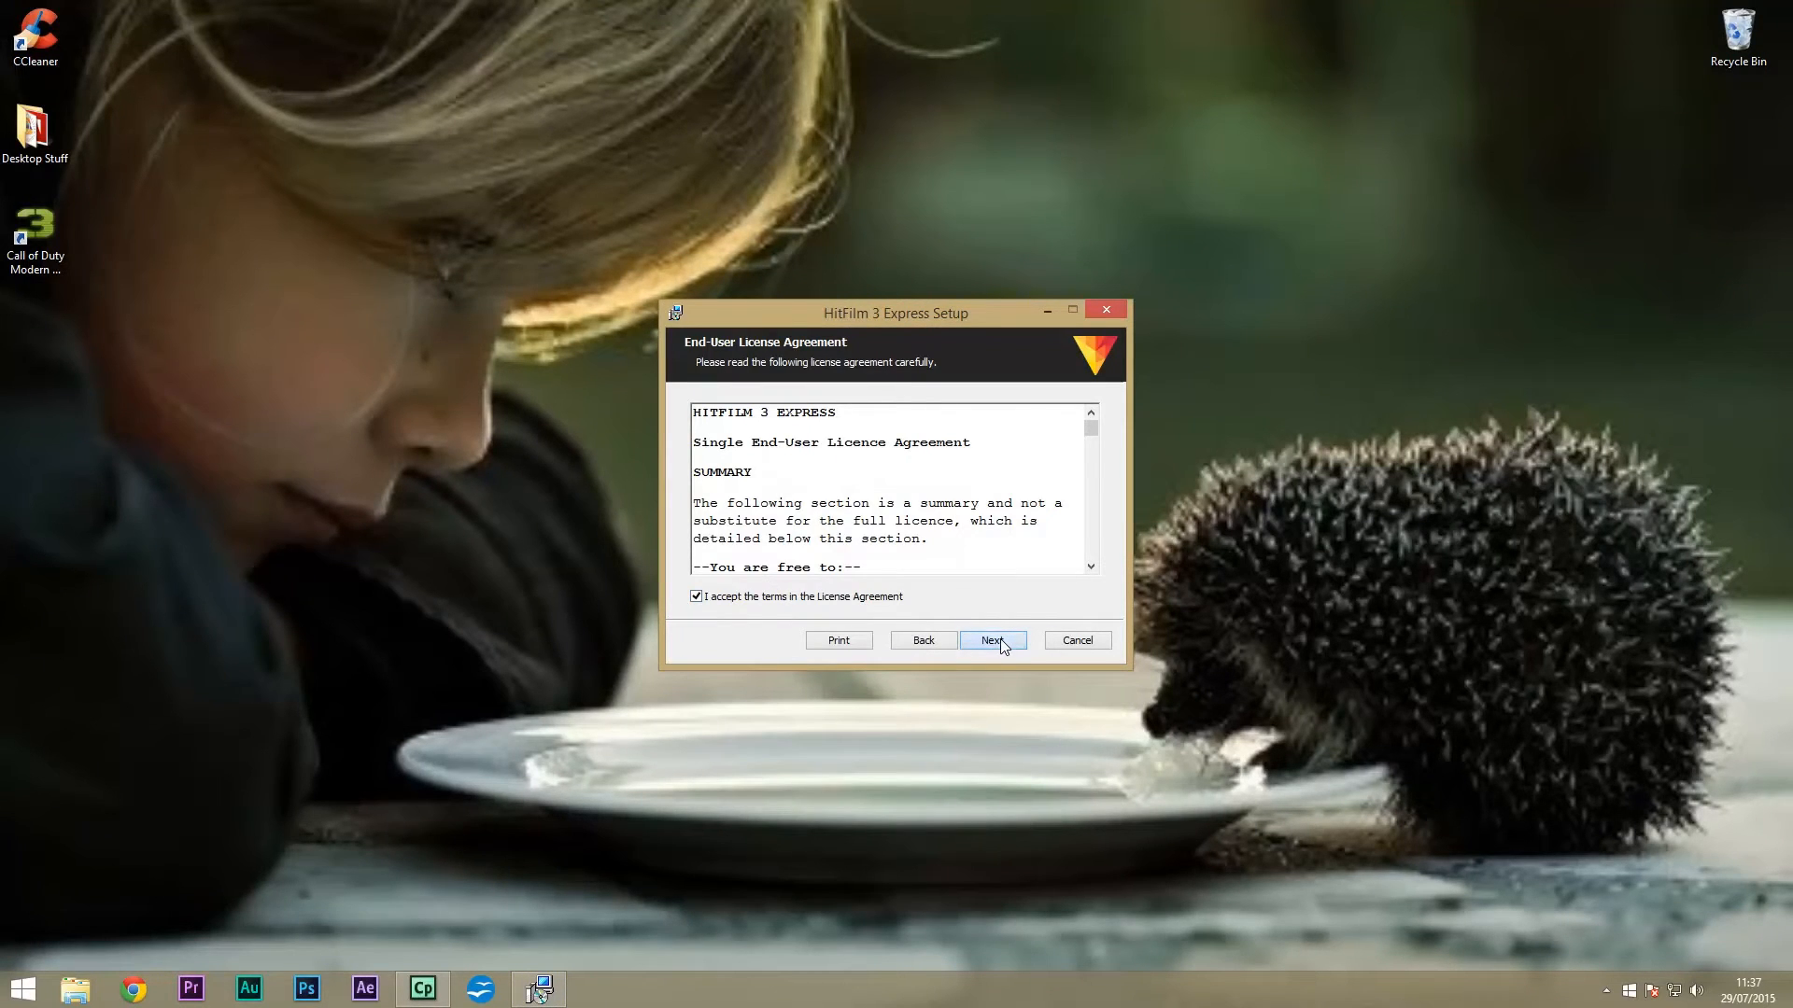
click(1000, 640)
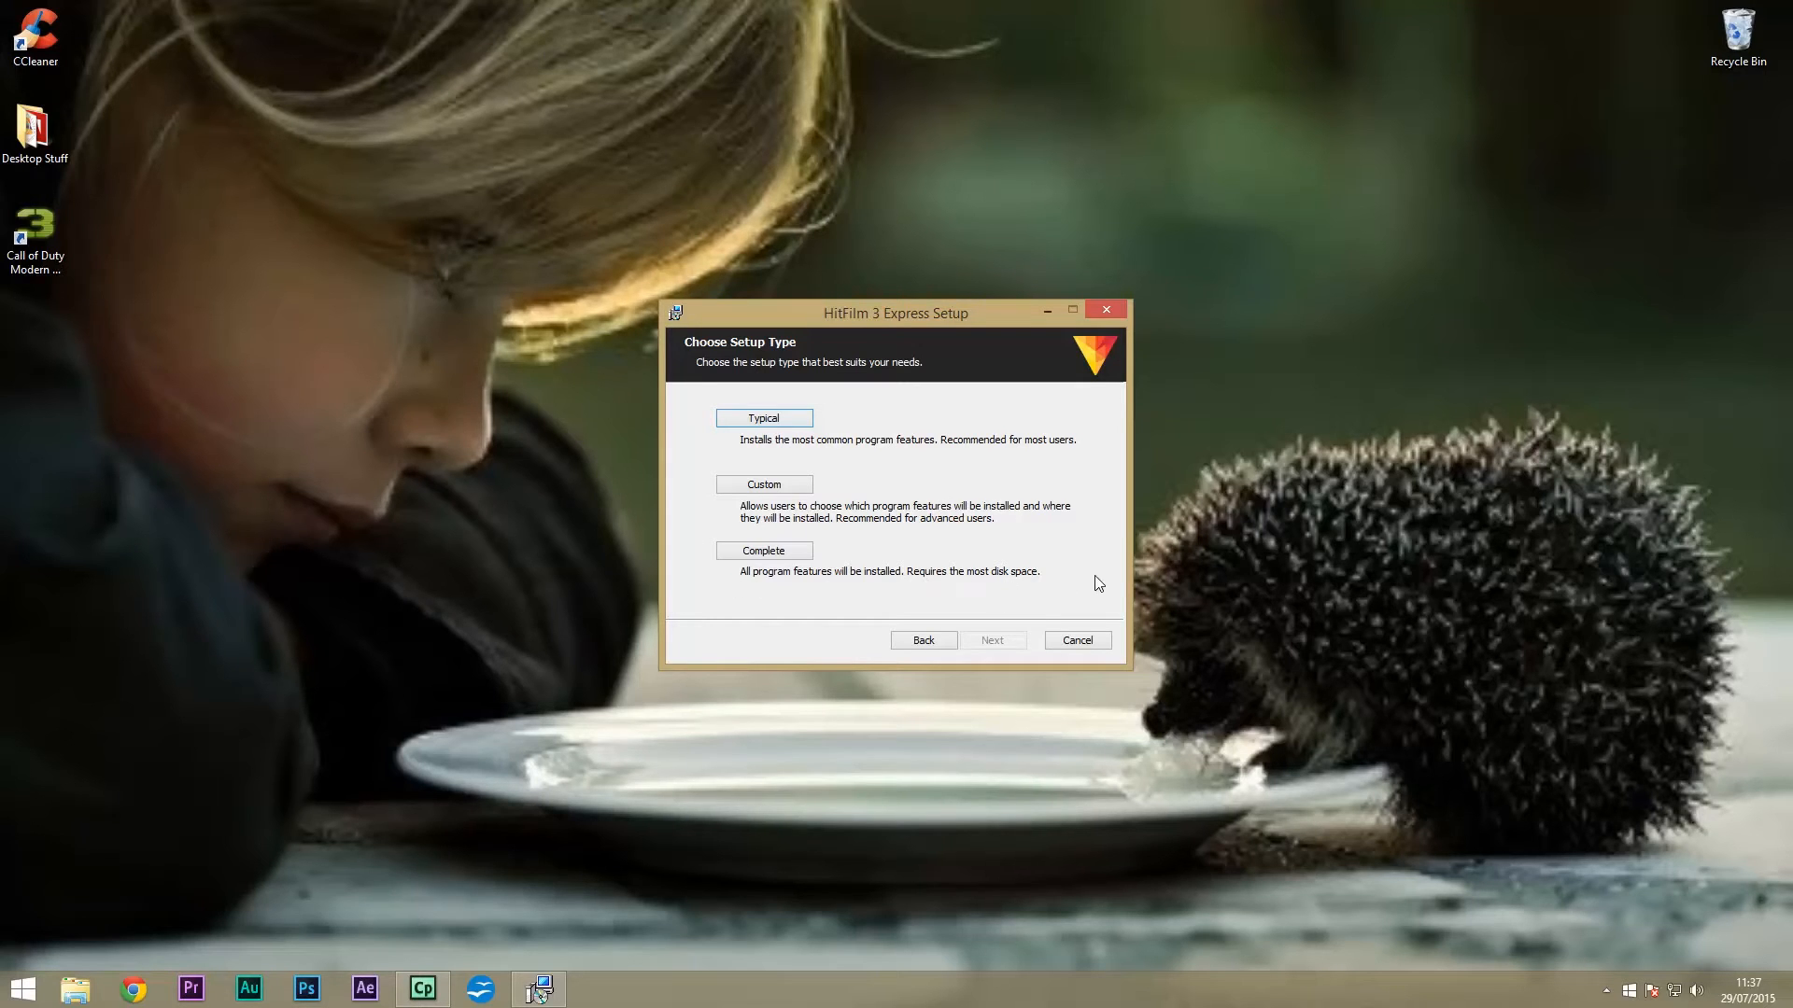
click(765, 552)
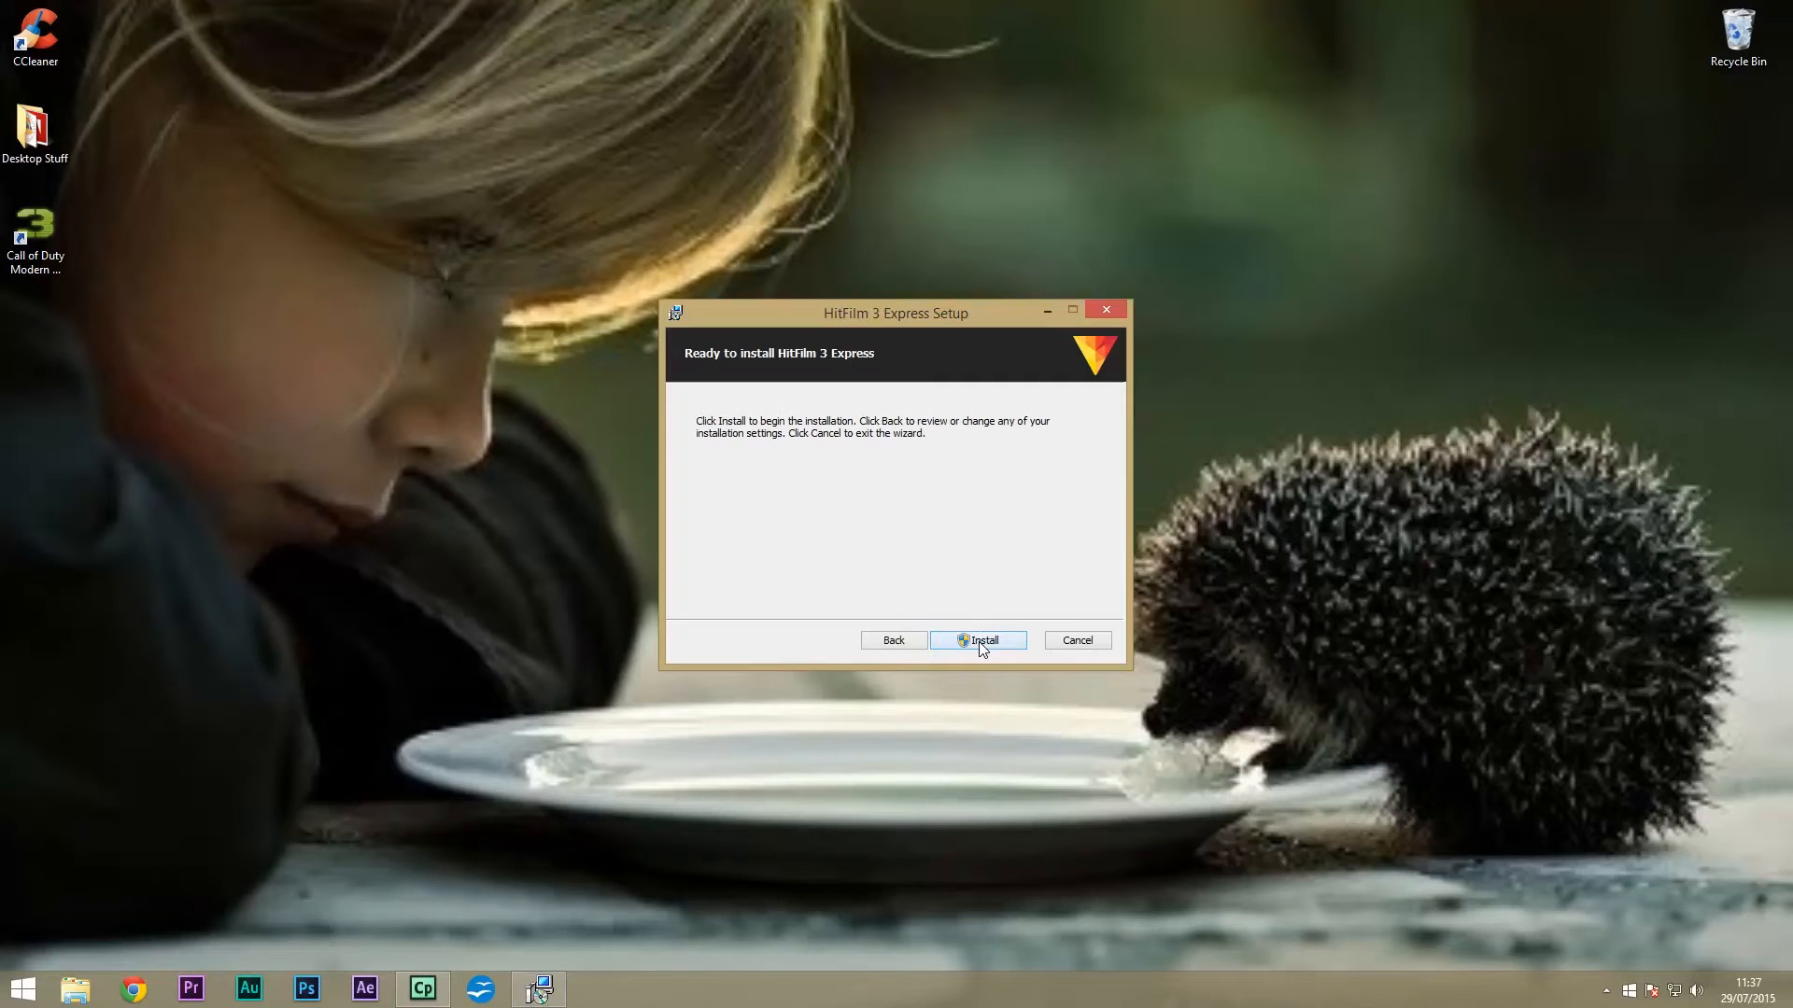
click(982, 644)
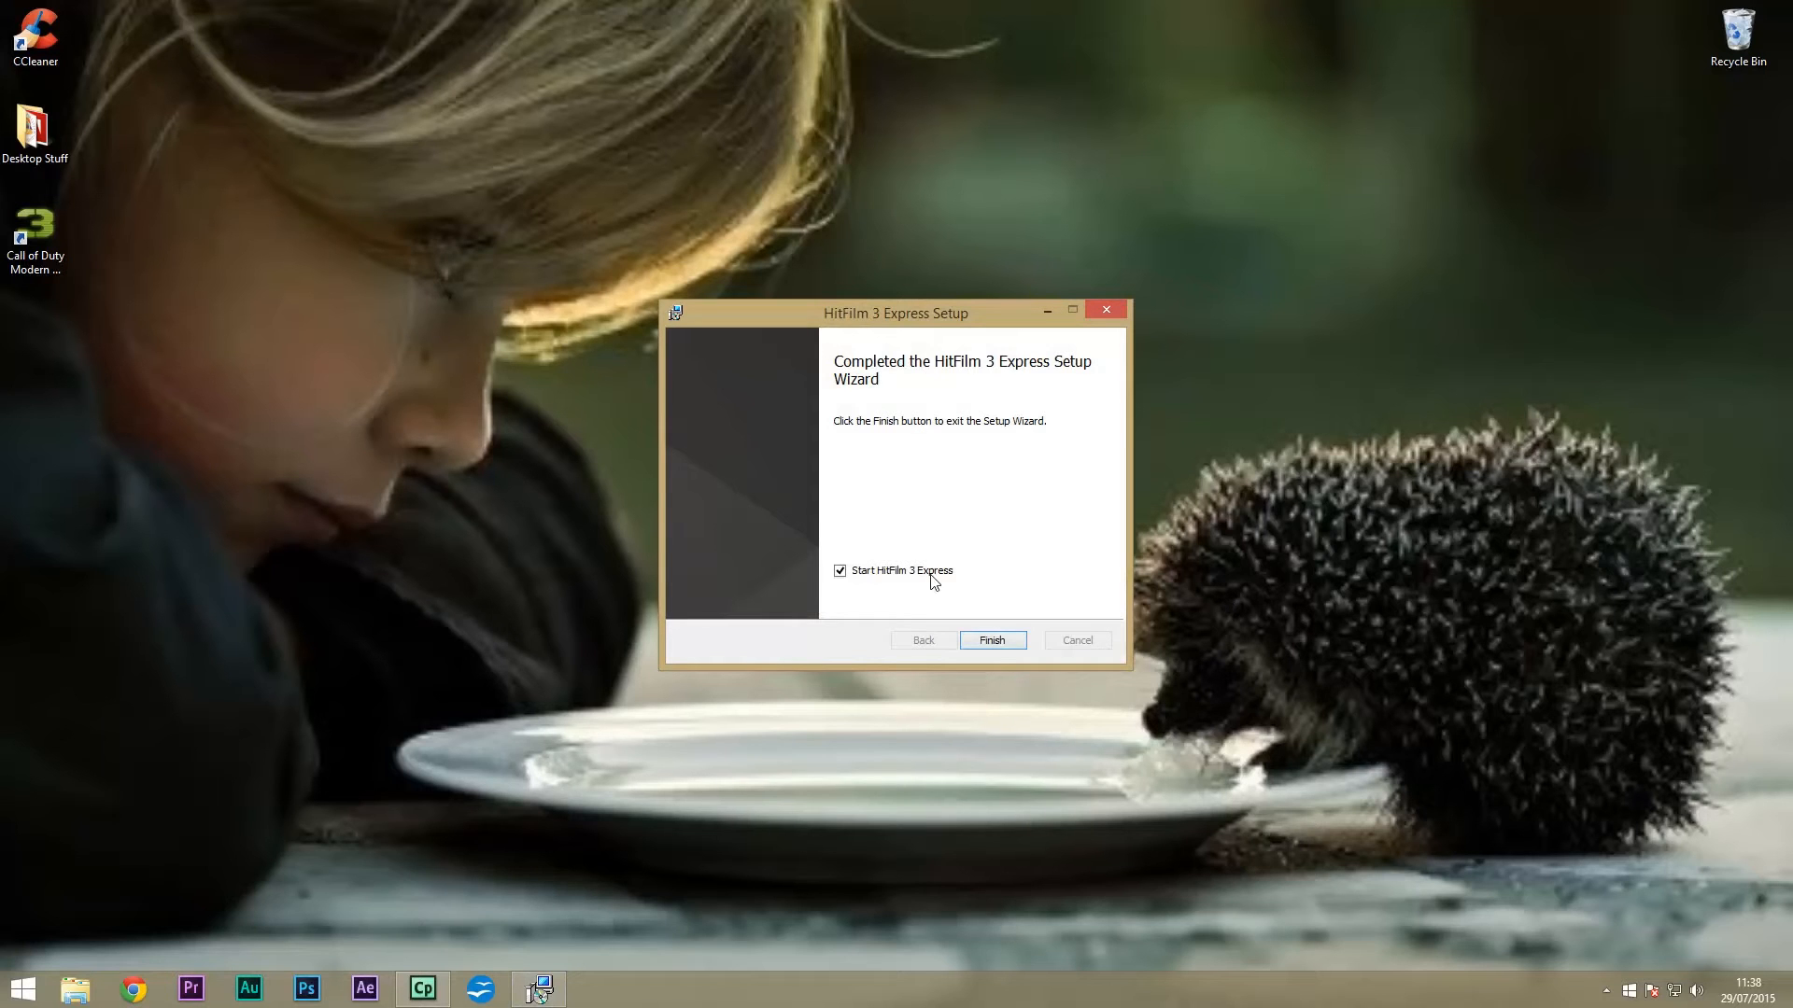
click(992, 642)
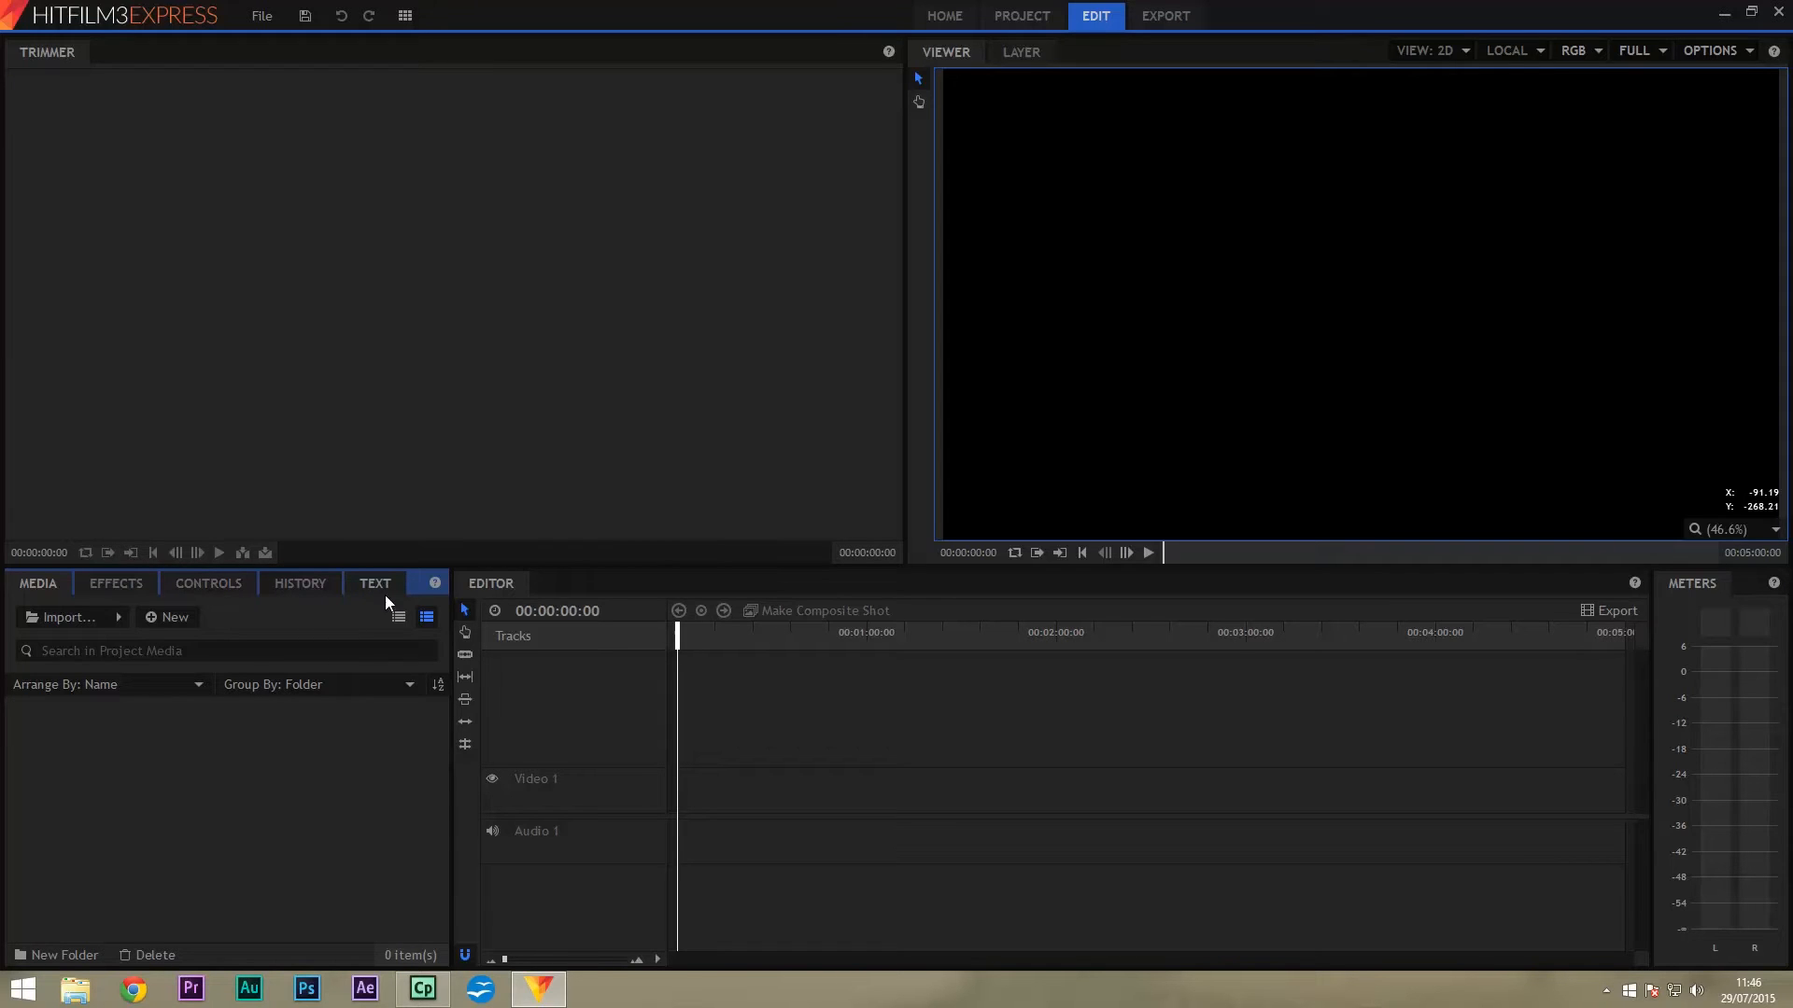
Drag 100_0150 and 100_0151 from Videos > WTF > 1004GCAM into HitFilm's Media panel.
key(super+e)
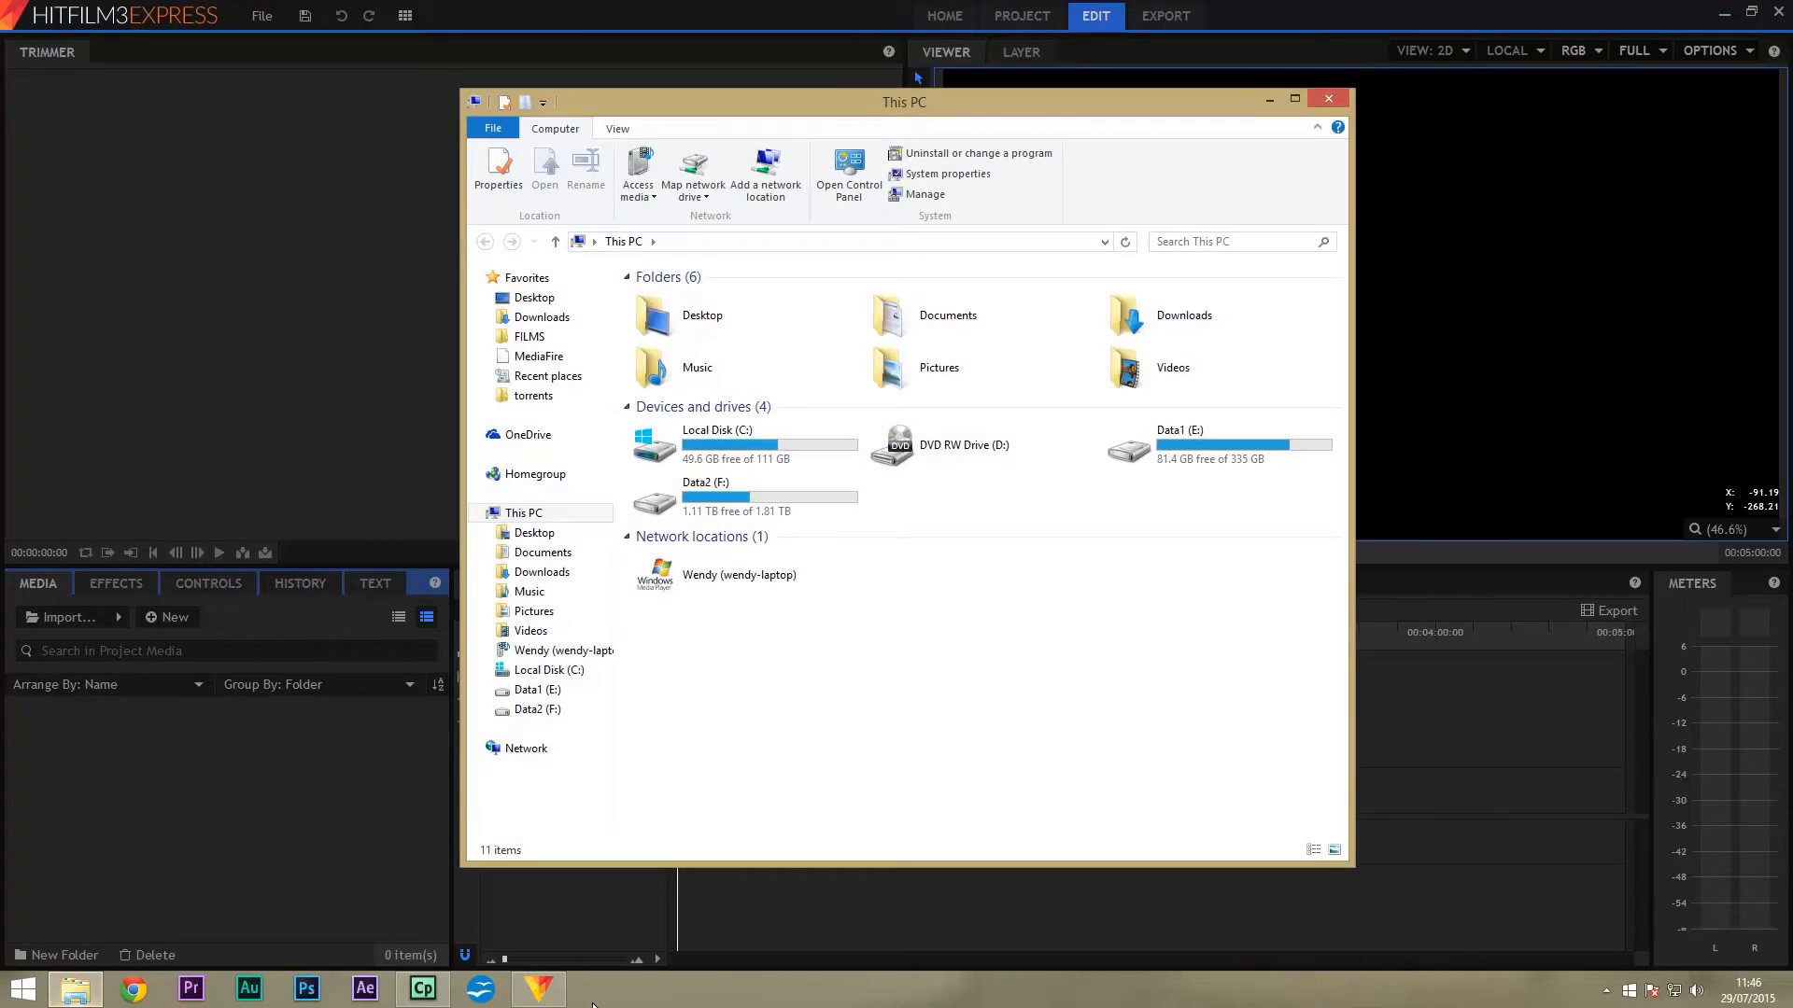
click(1153, 375)
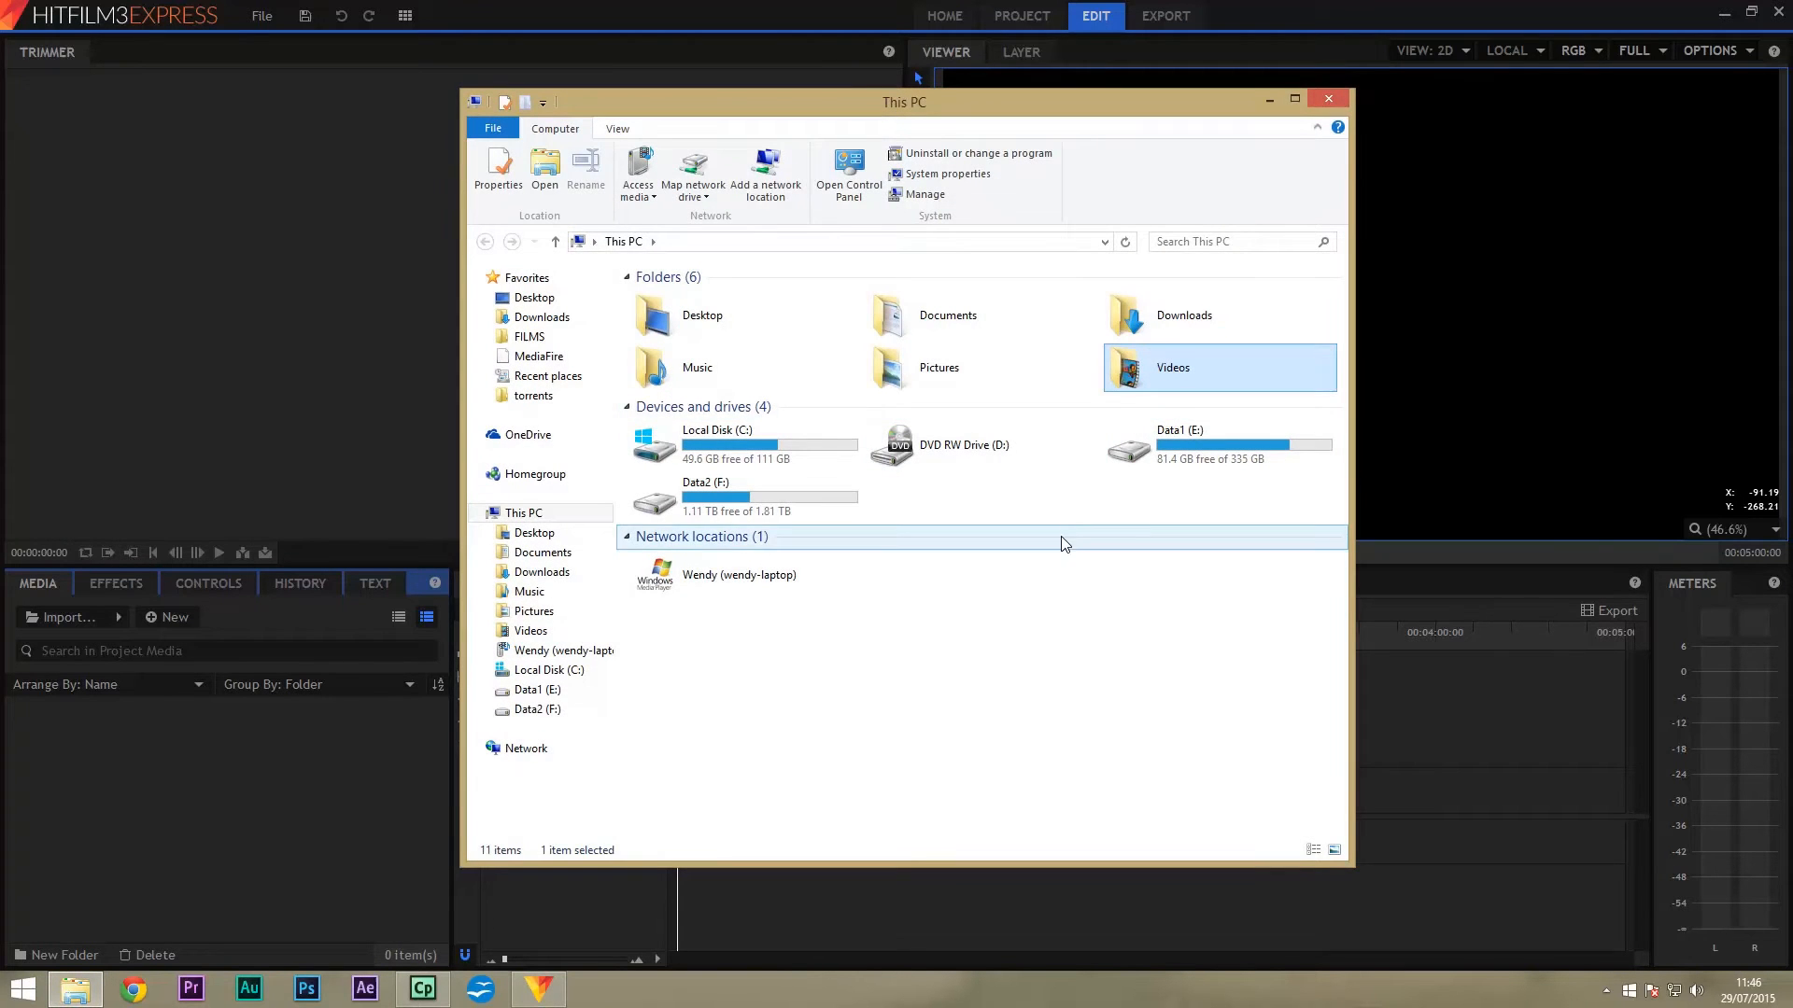
double_click(1153, 375)
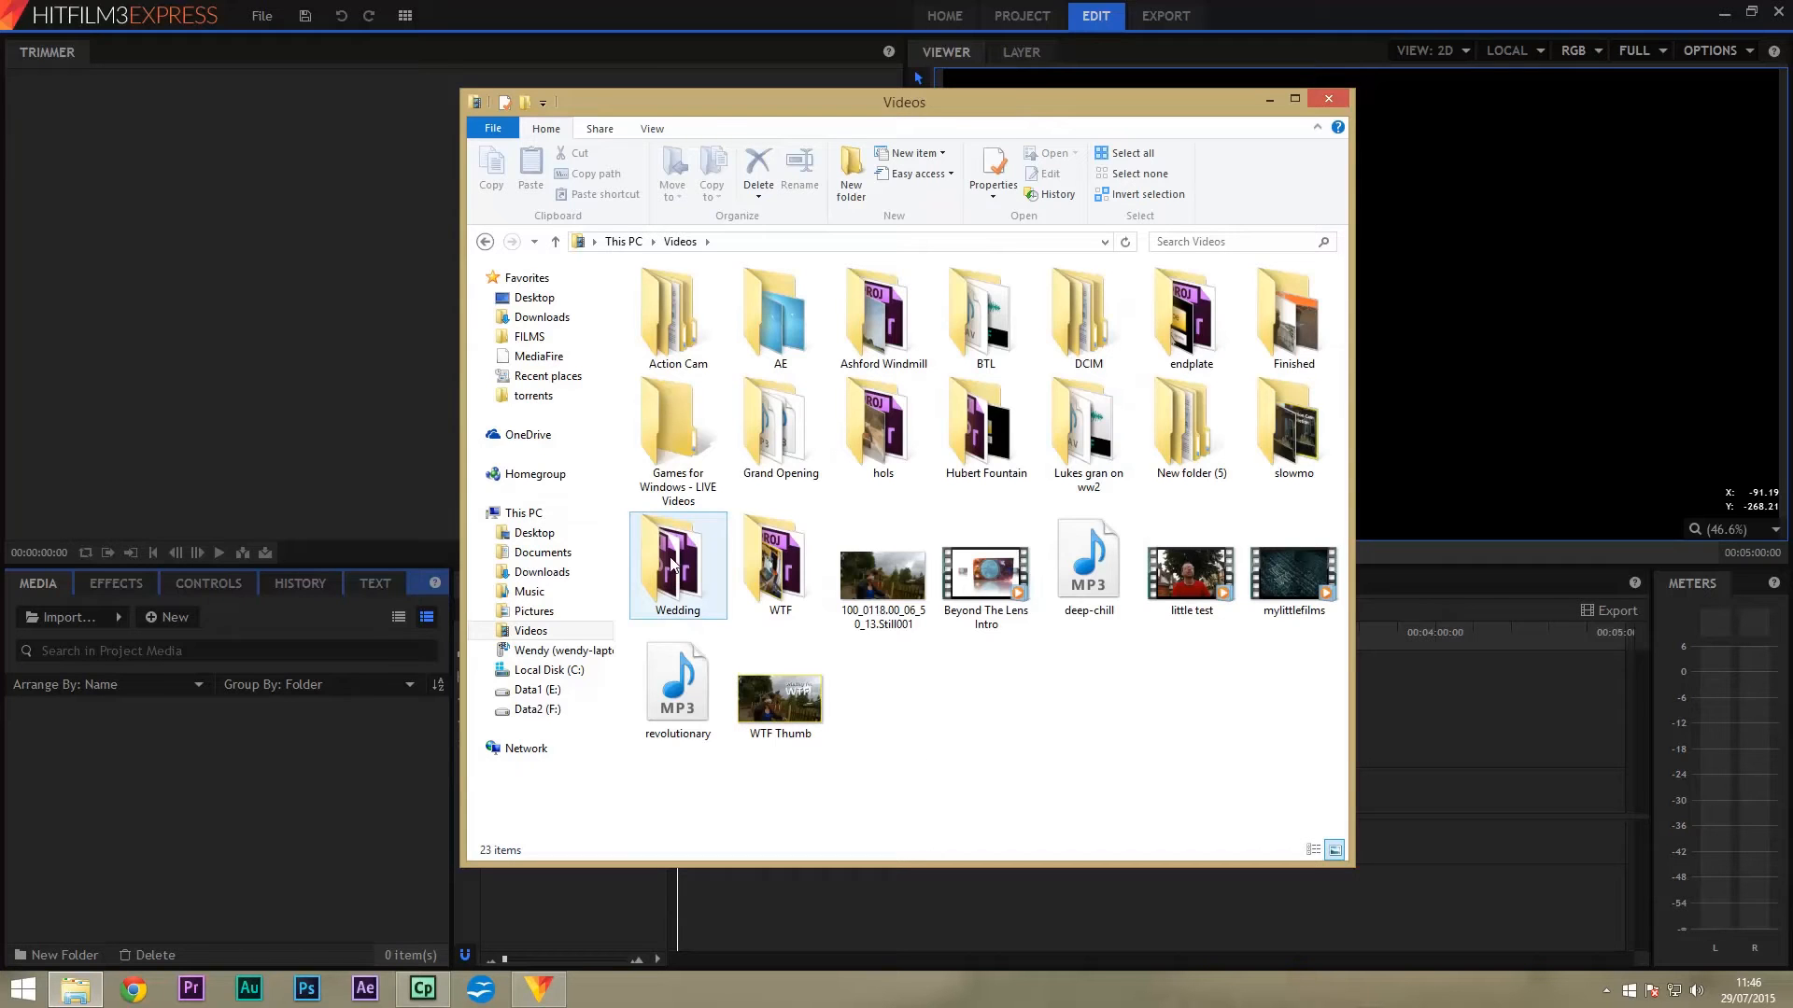
double_click(800, 577)
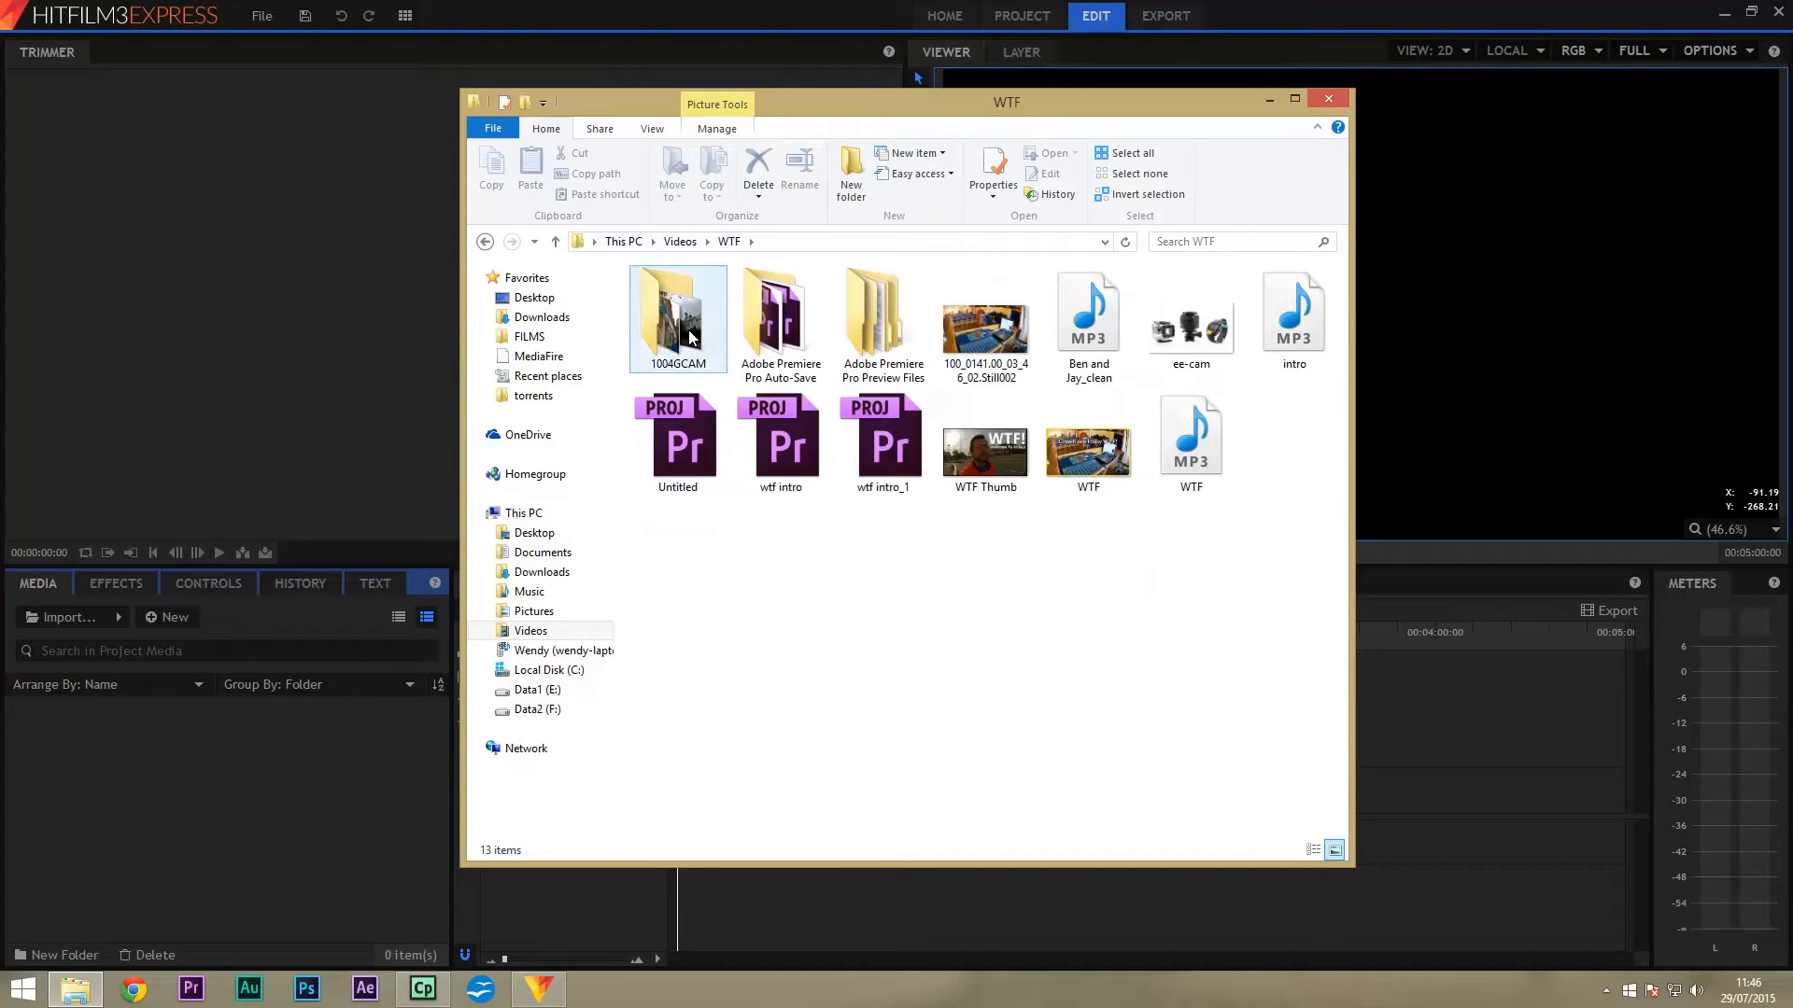
double_click(691, 336)
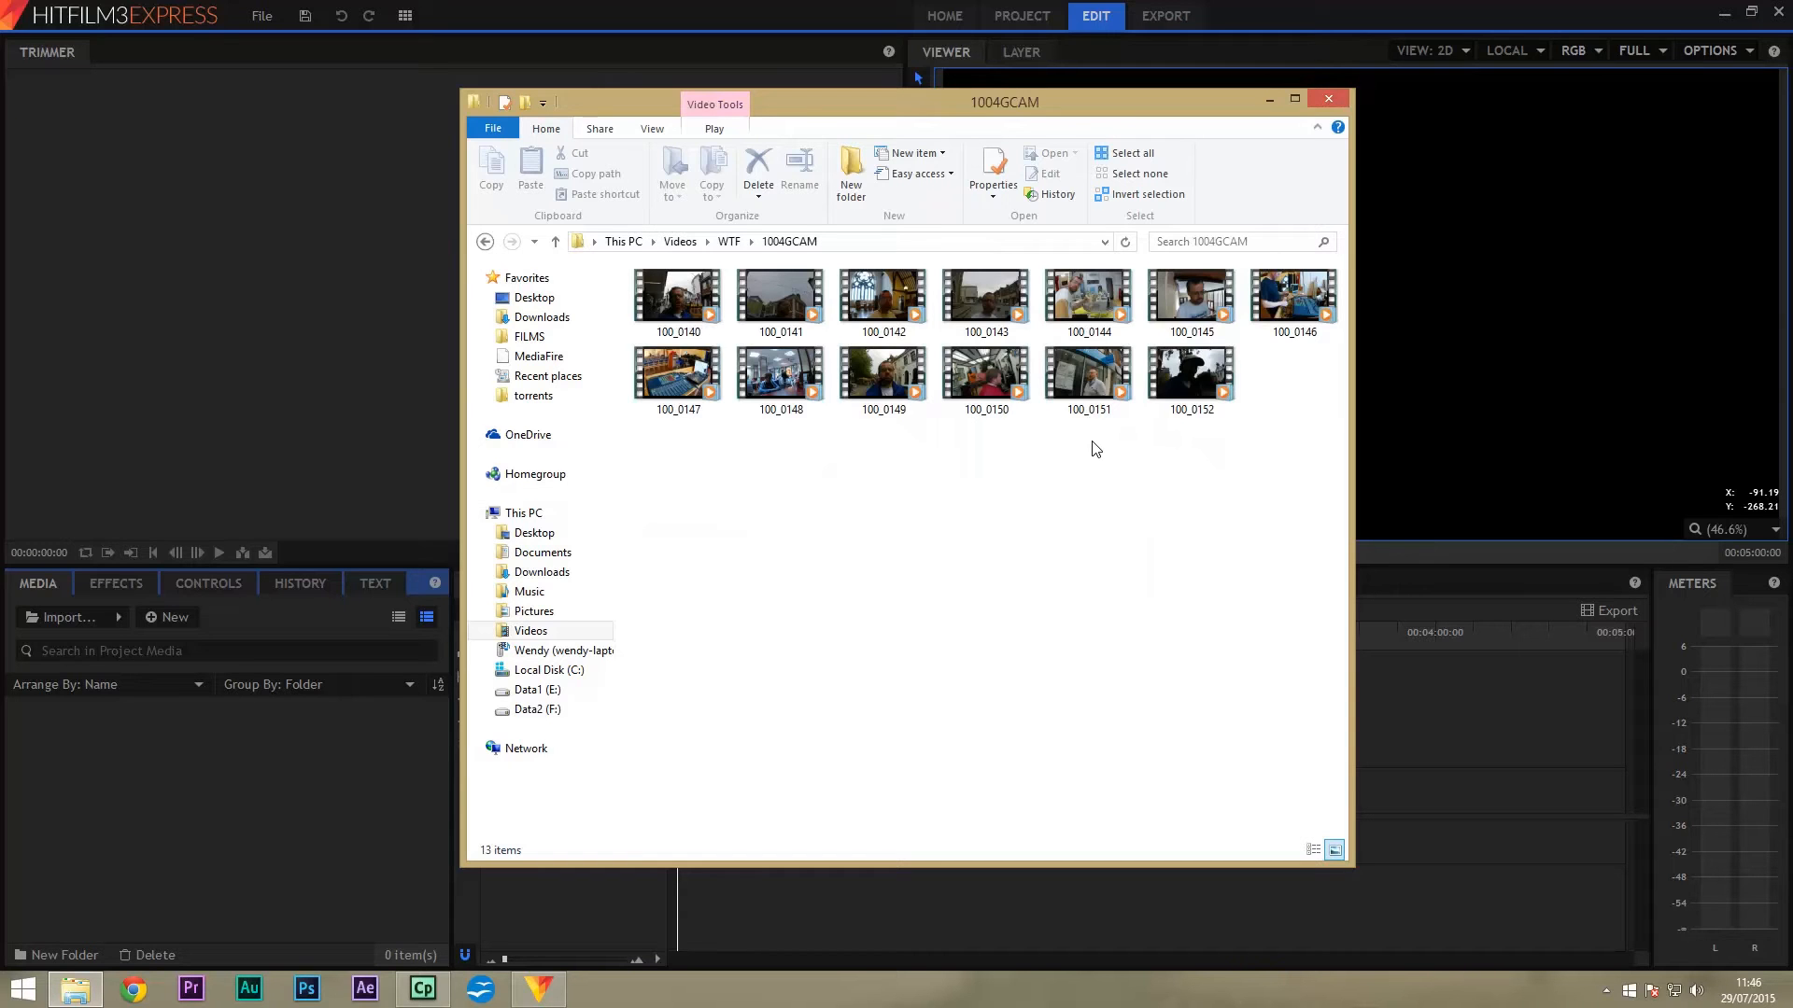
drag(1123, 460, 232, 860)
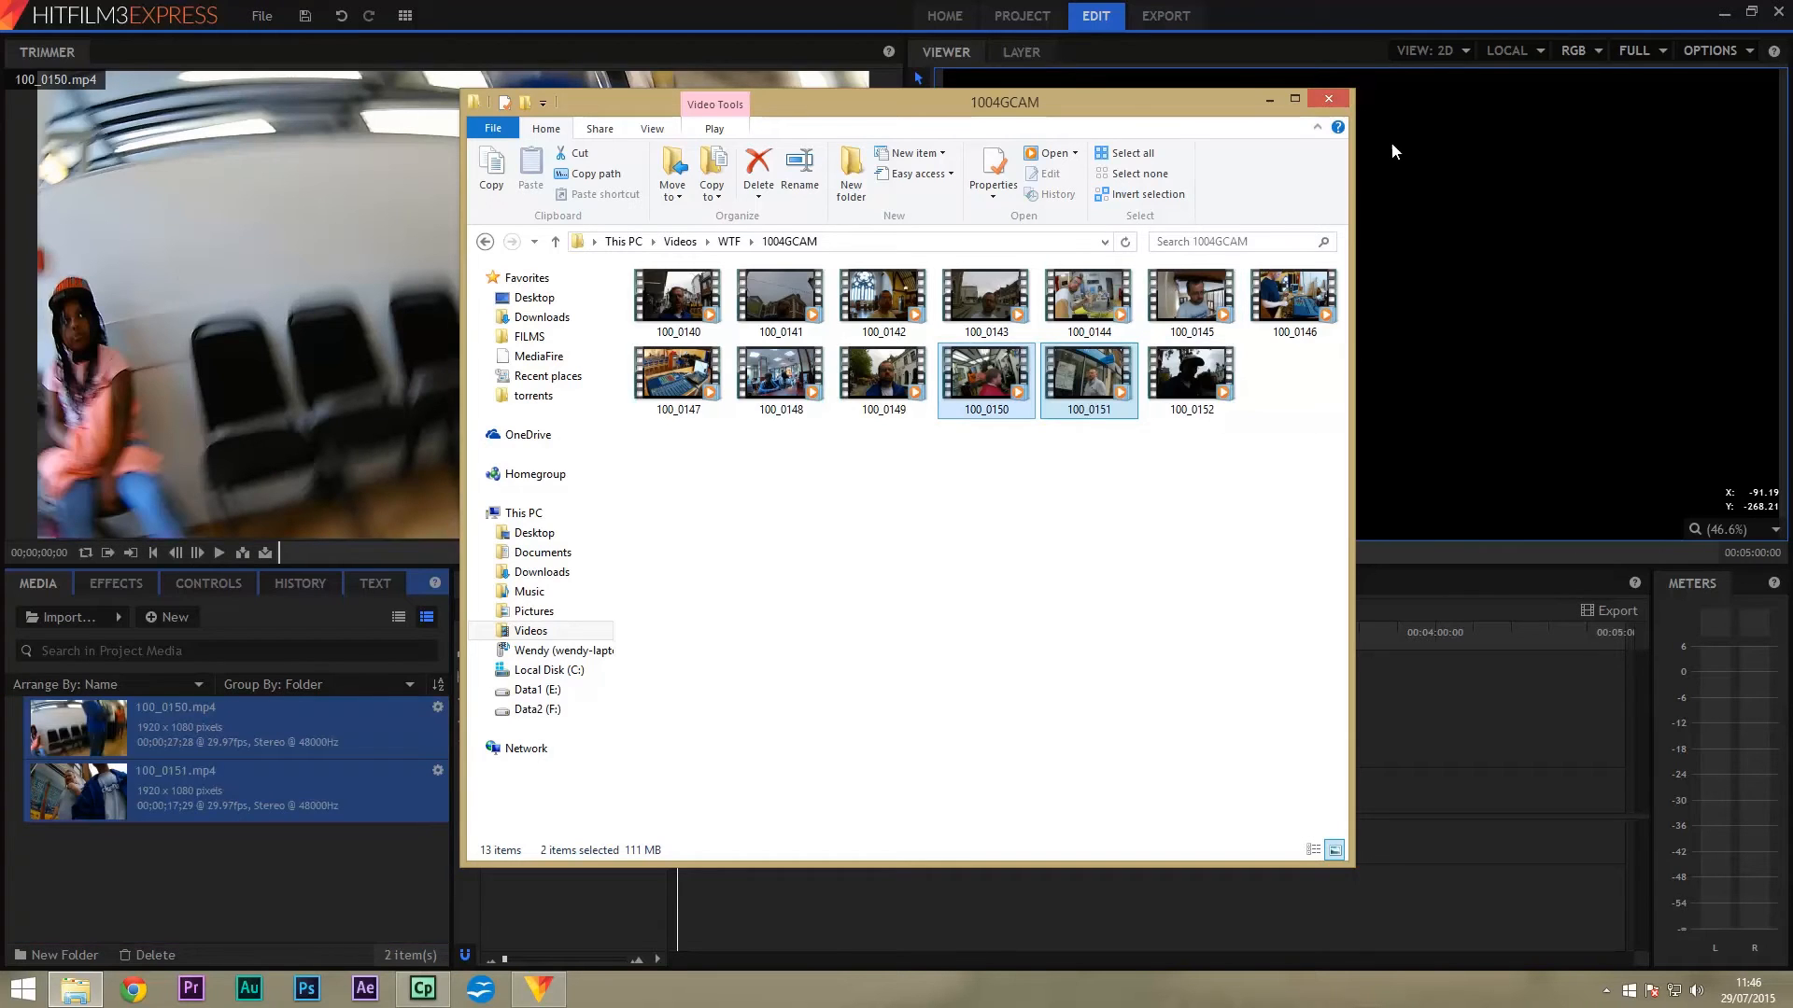
click(1325, 101)
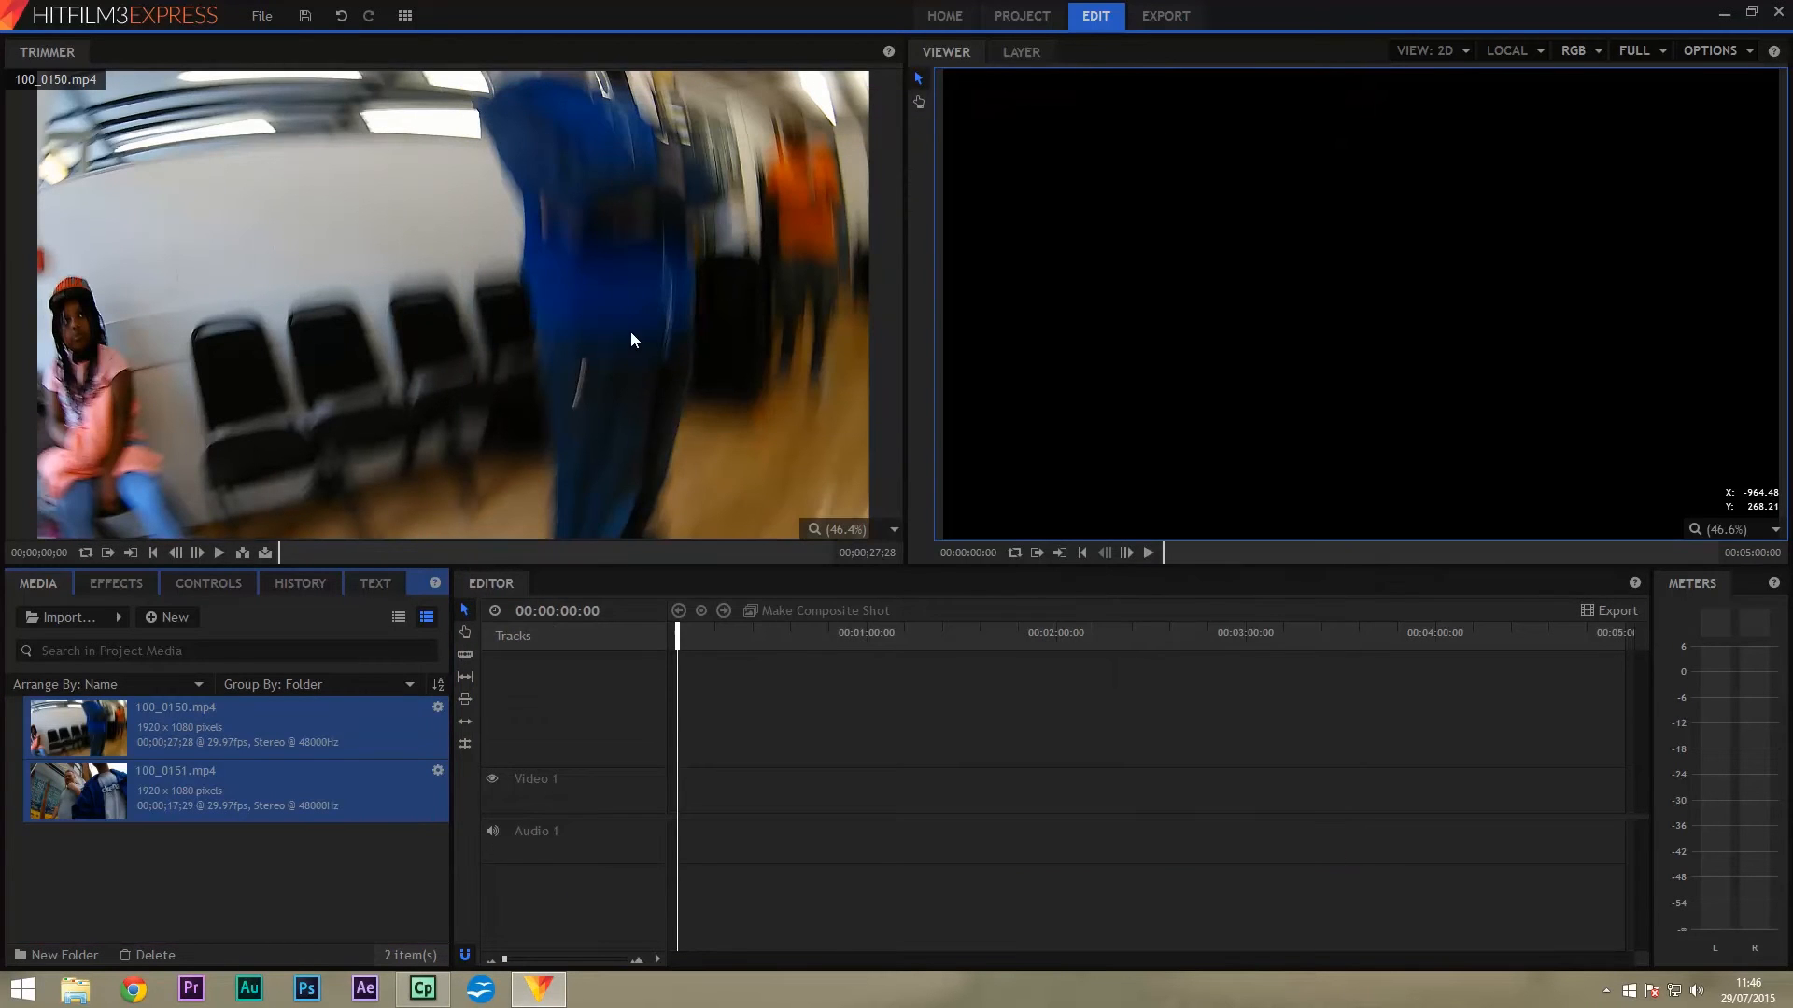
Preview 100_0150.mp4 in the Trimmer, set its out point at 00;00;26;05, and insert it.
click(329, 910)
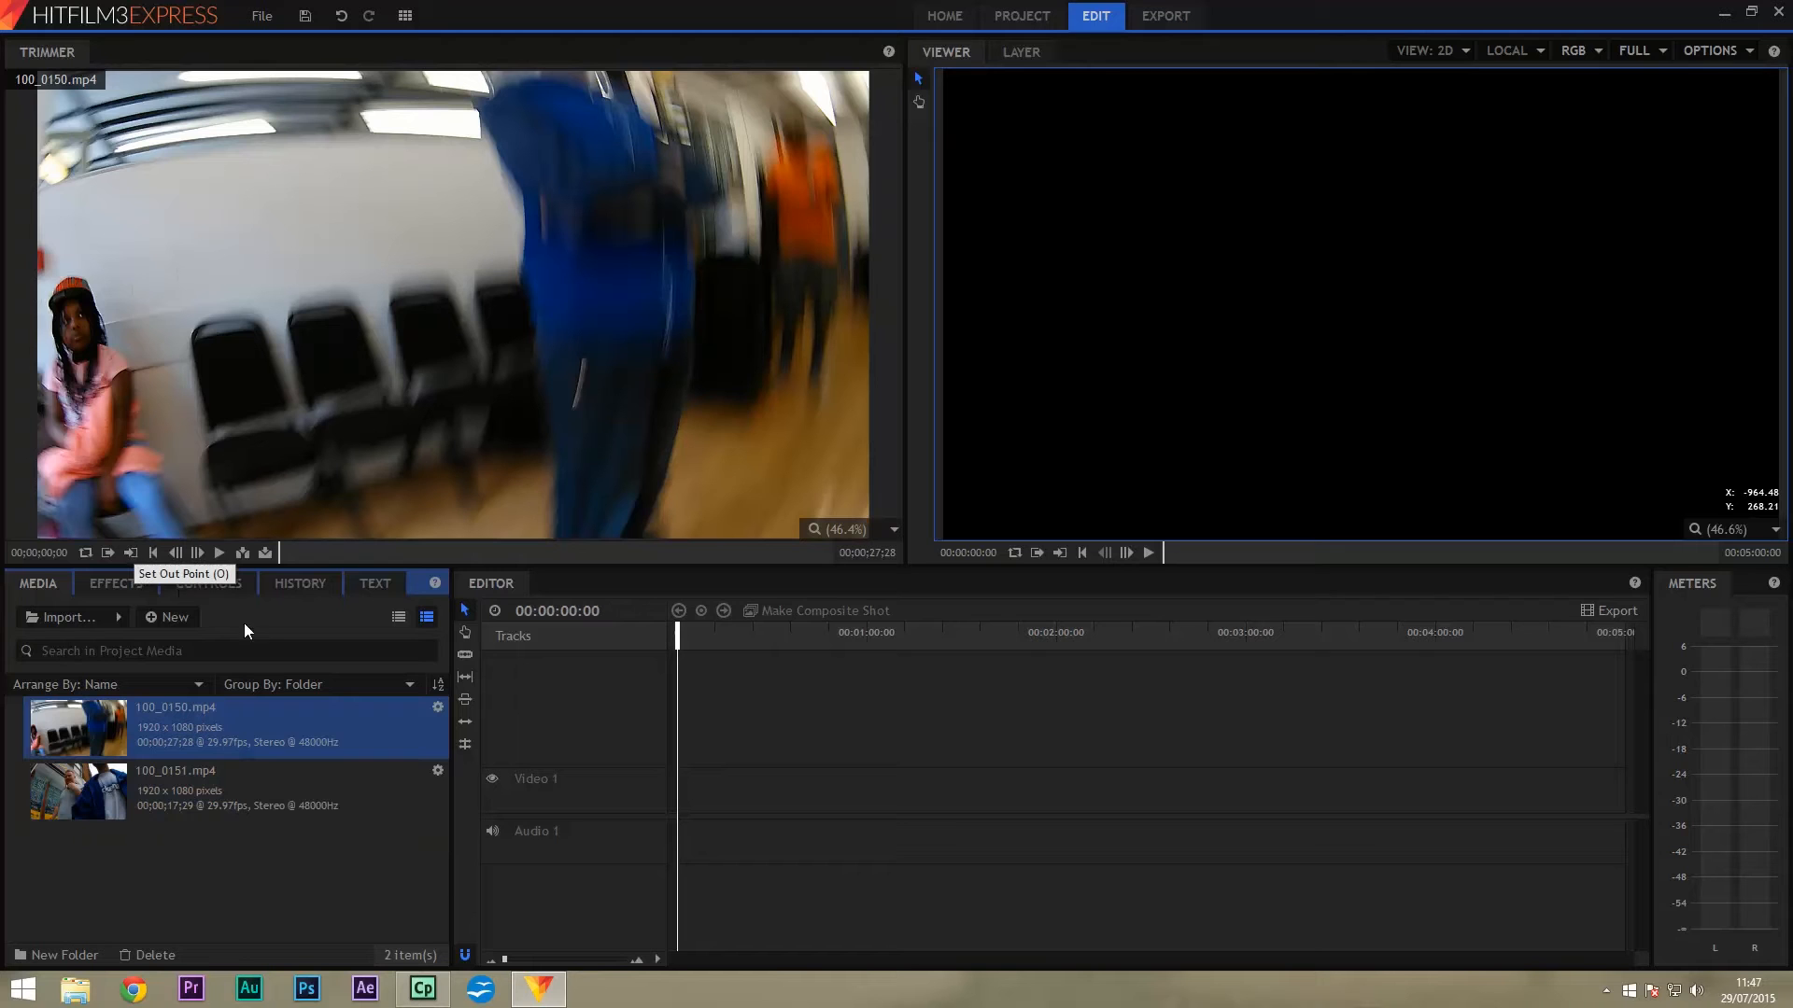
click(217, 553)
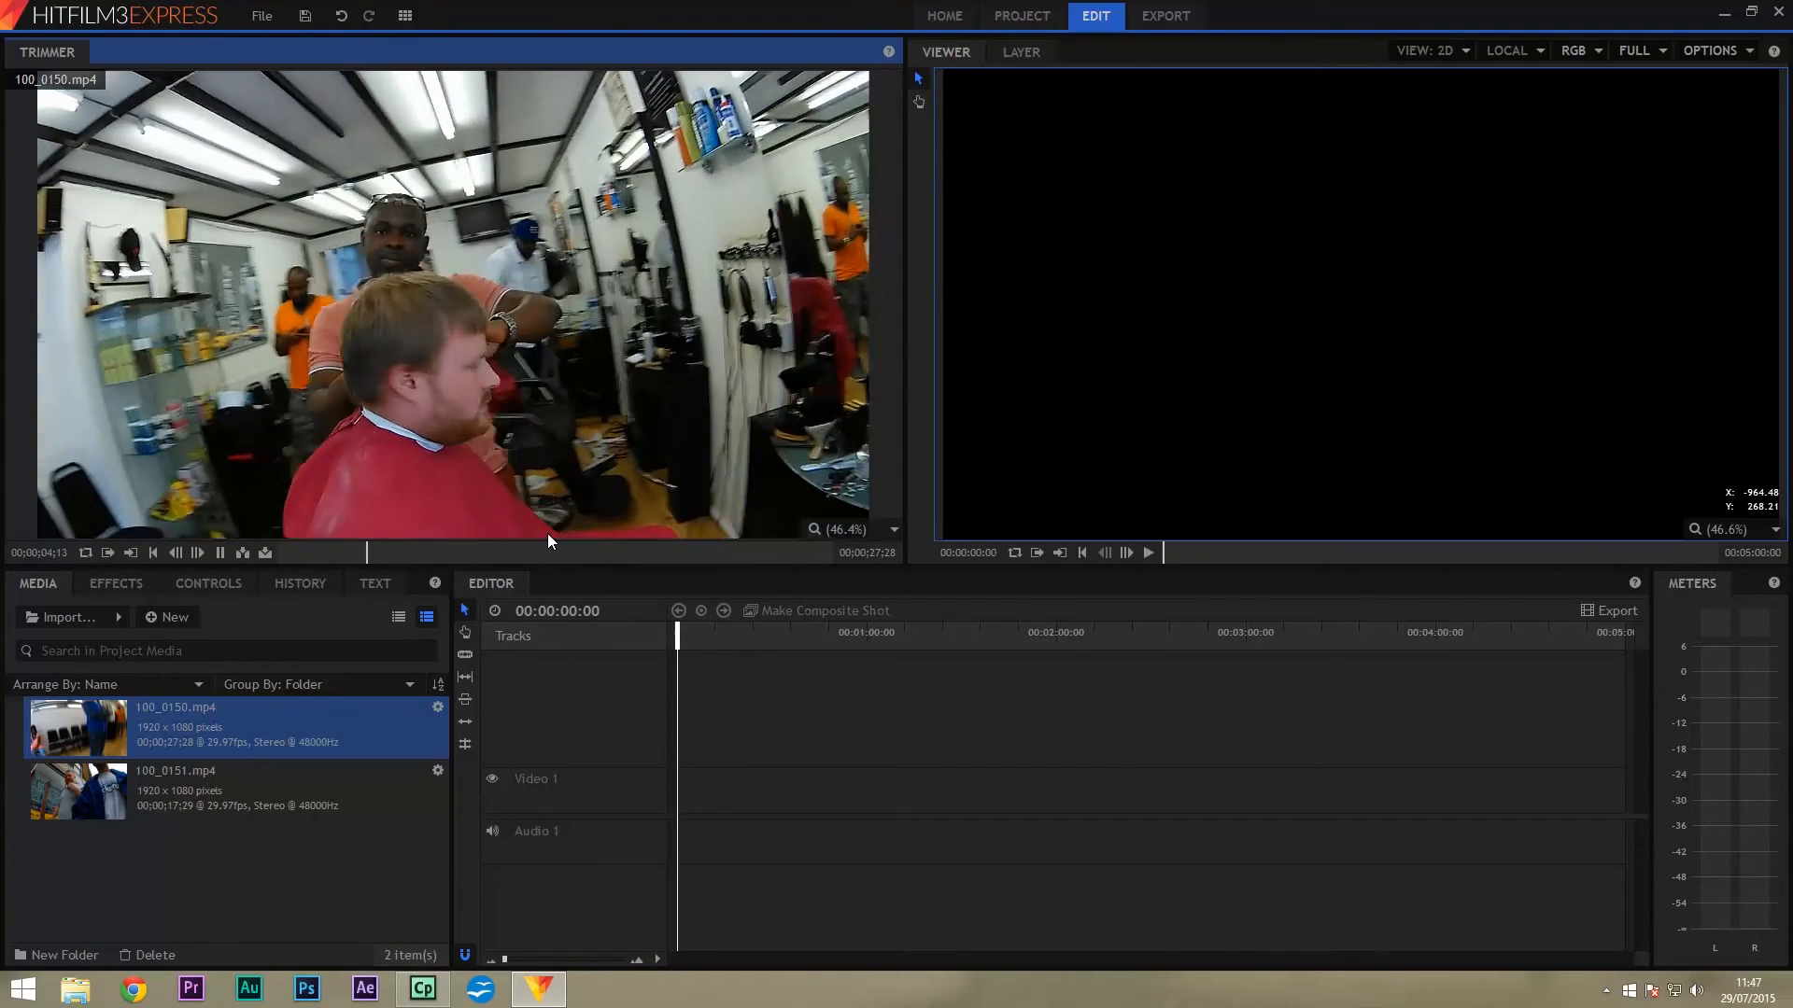
click(397, 551)
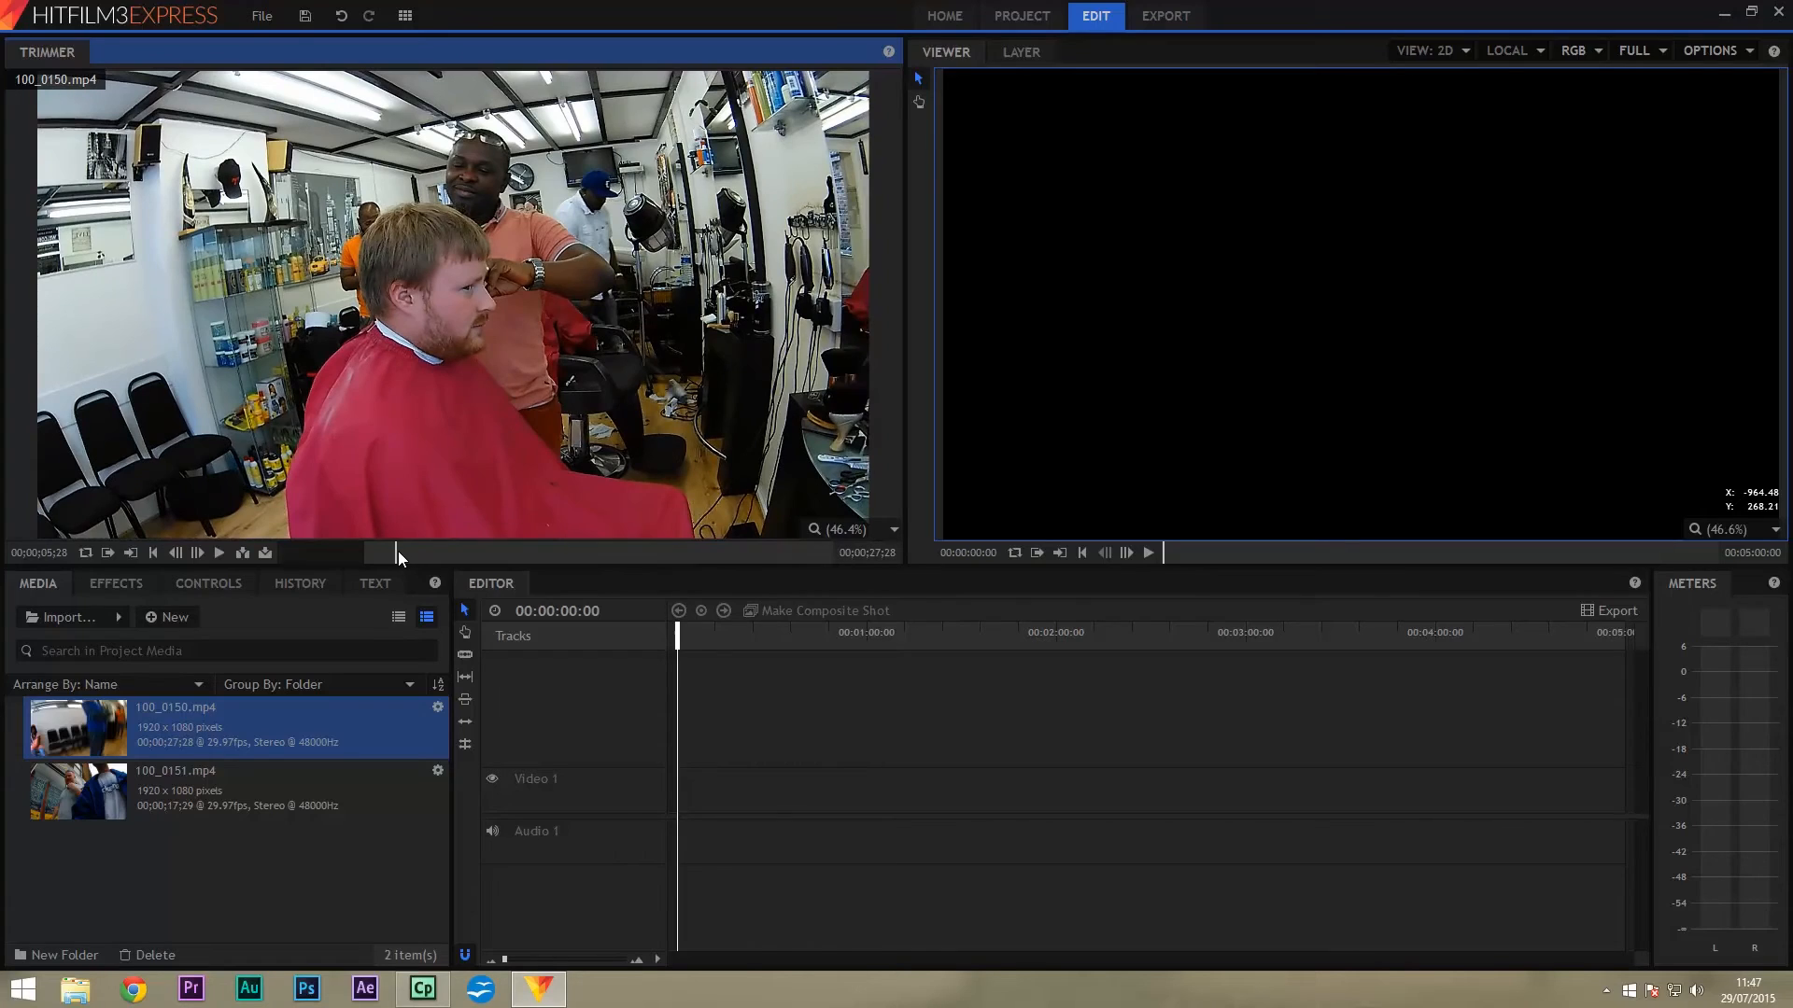
drag(395, 551, 796, 553)
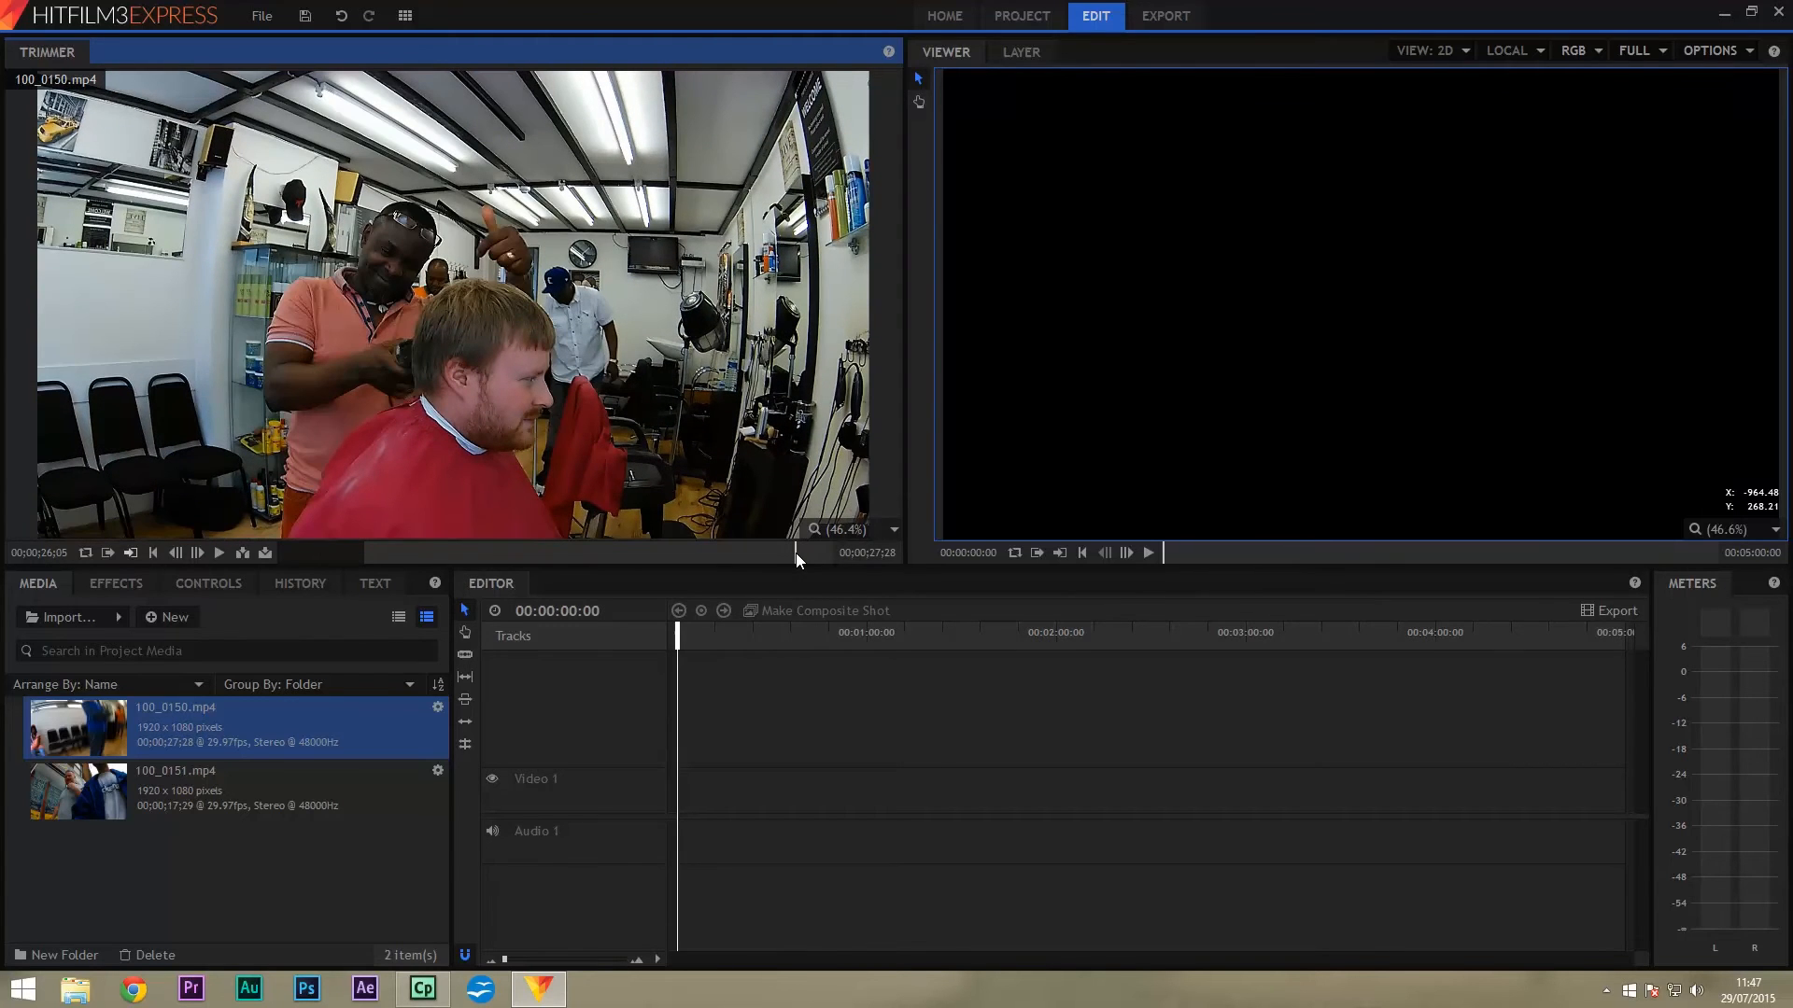
click(138, 551)
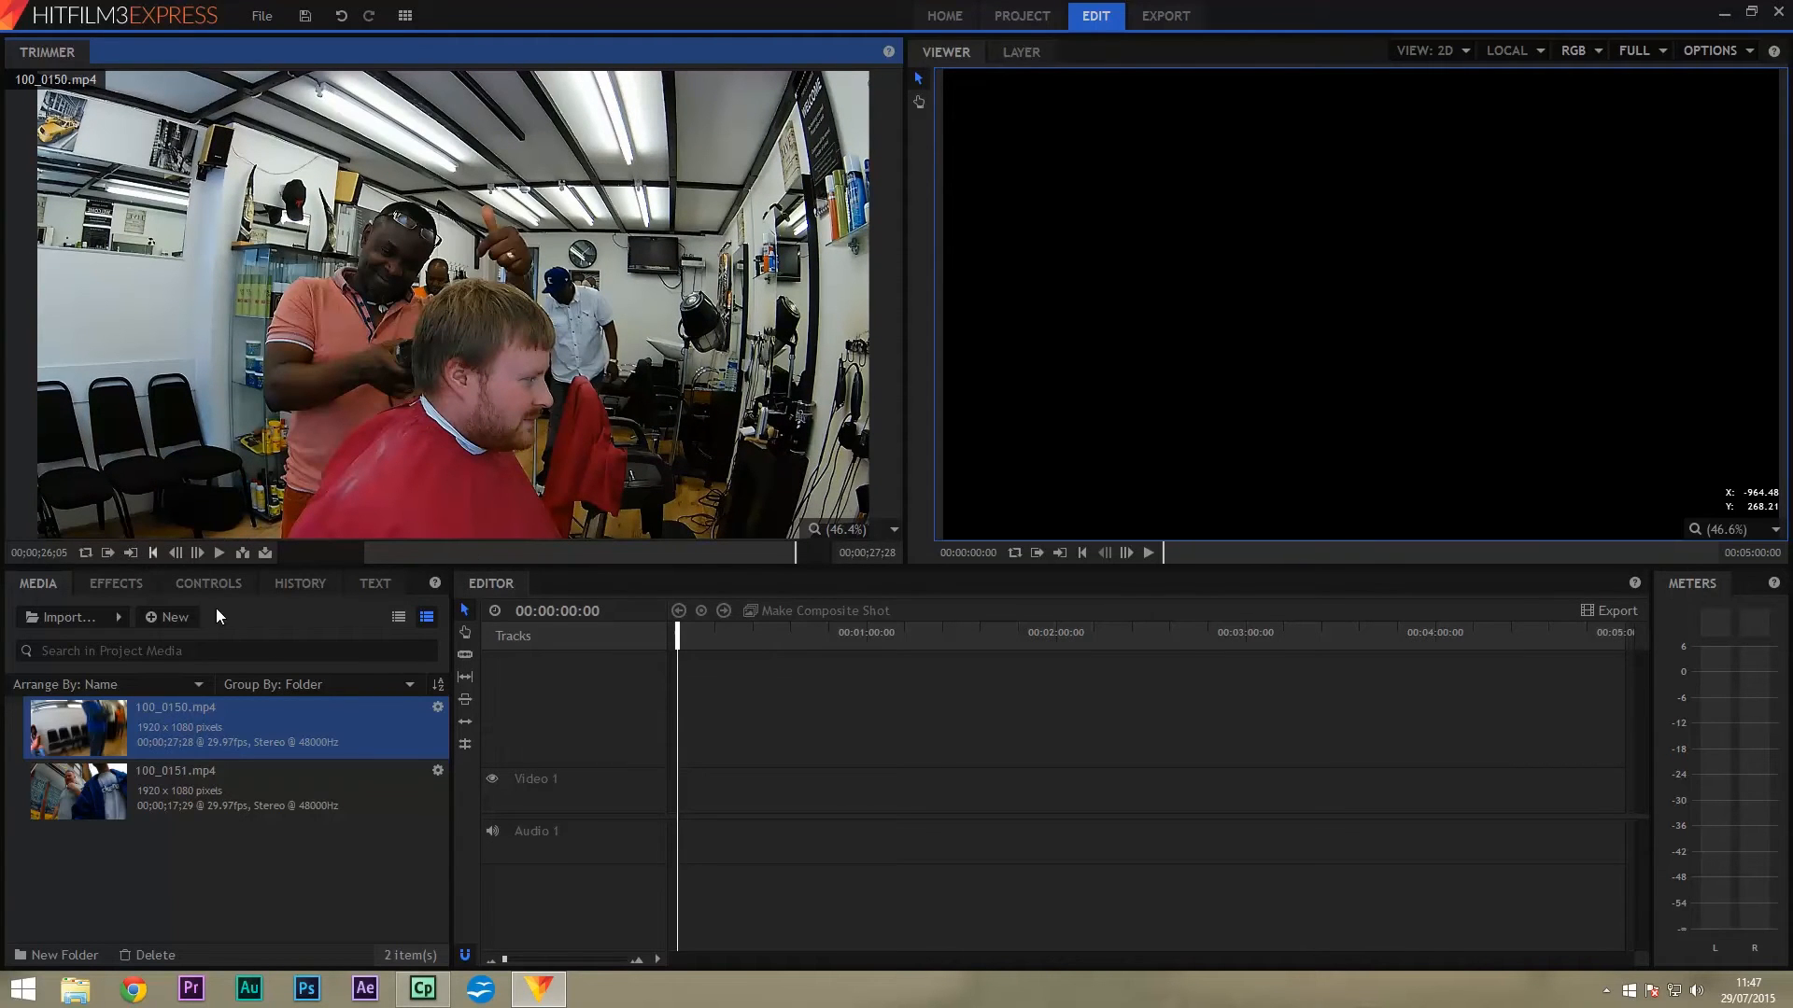
click(243, 553)
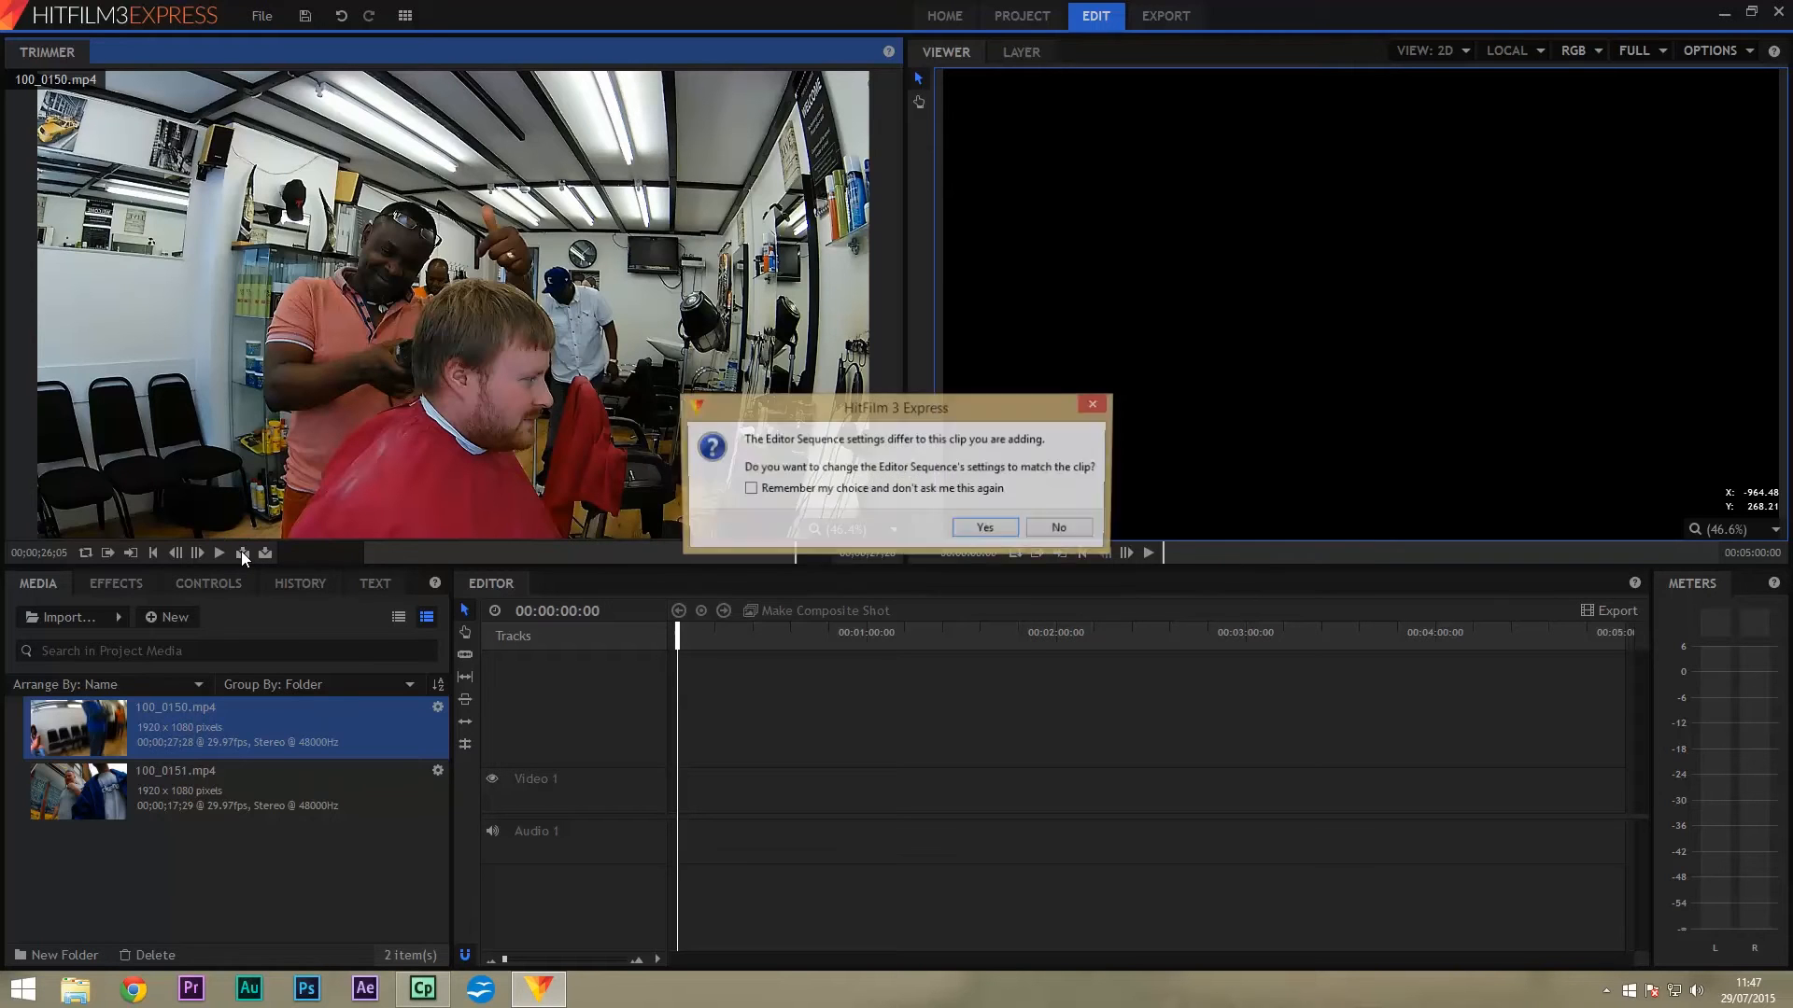
Match sequence settings to the clip, then insert 100_0151.mp4 after the barbershop clip.
click(987, 529)
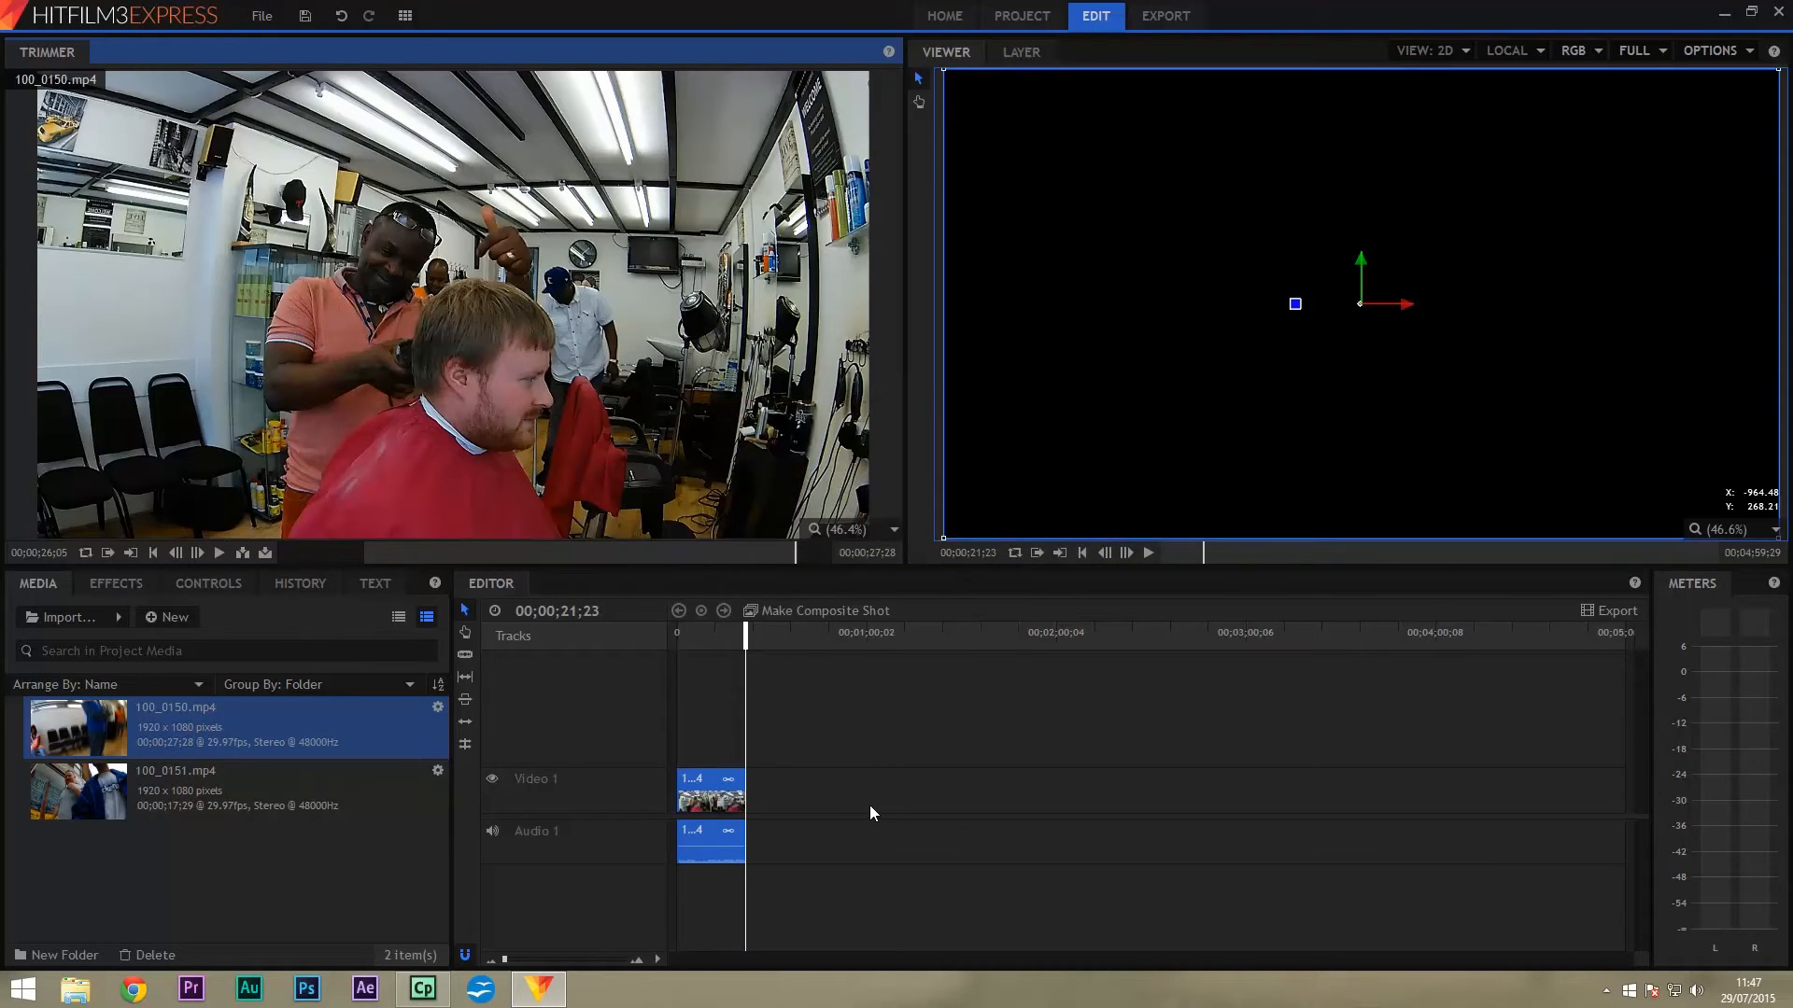
click(175, 771)
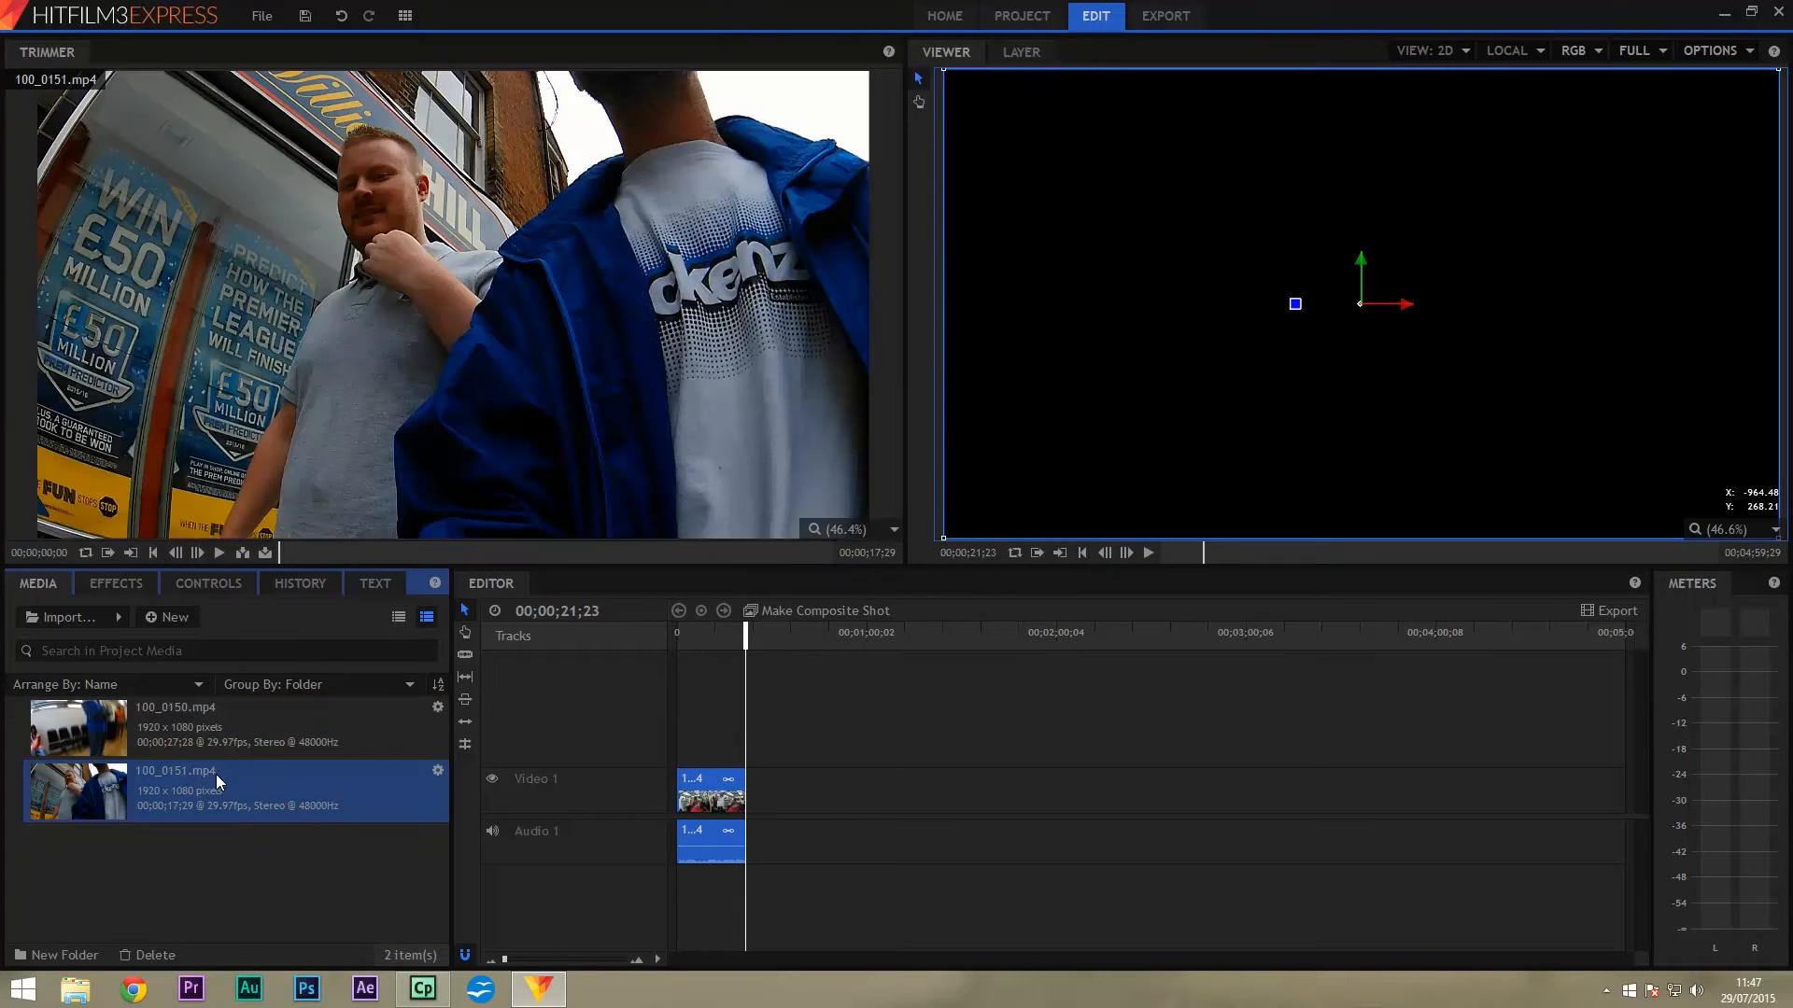
drag(278, 546, 689, 550)
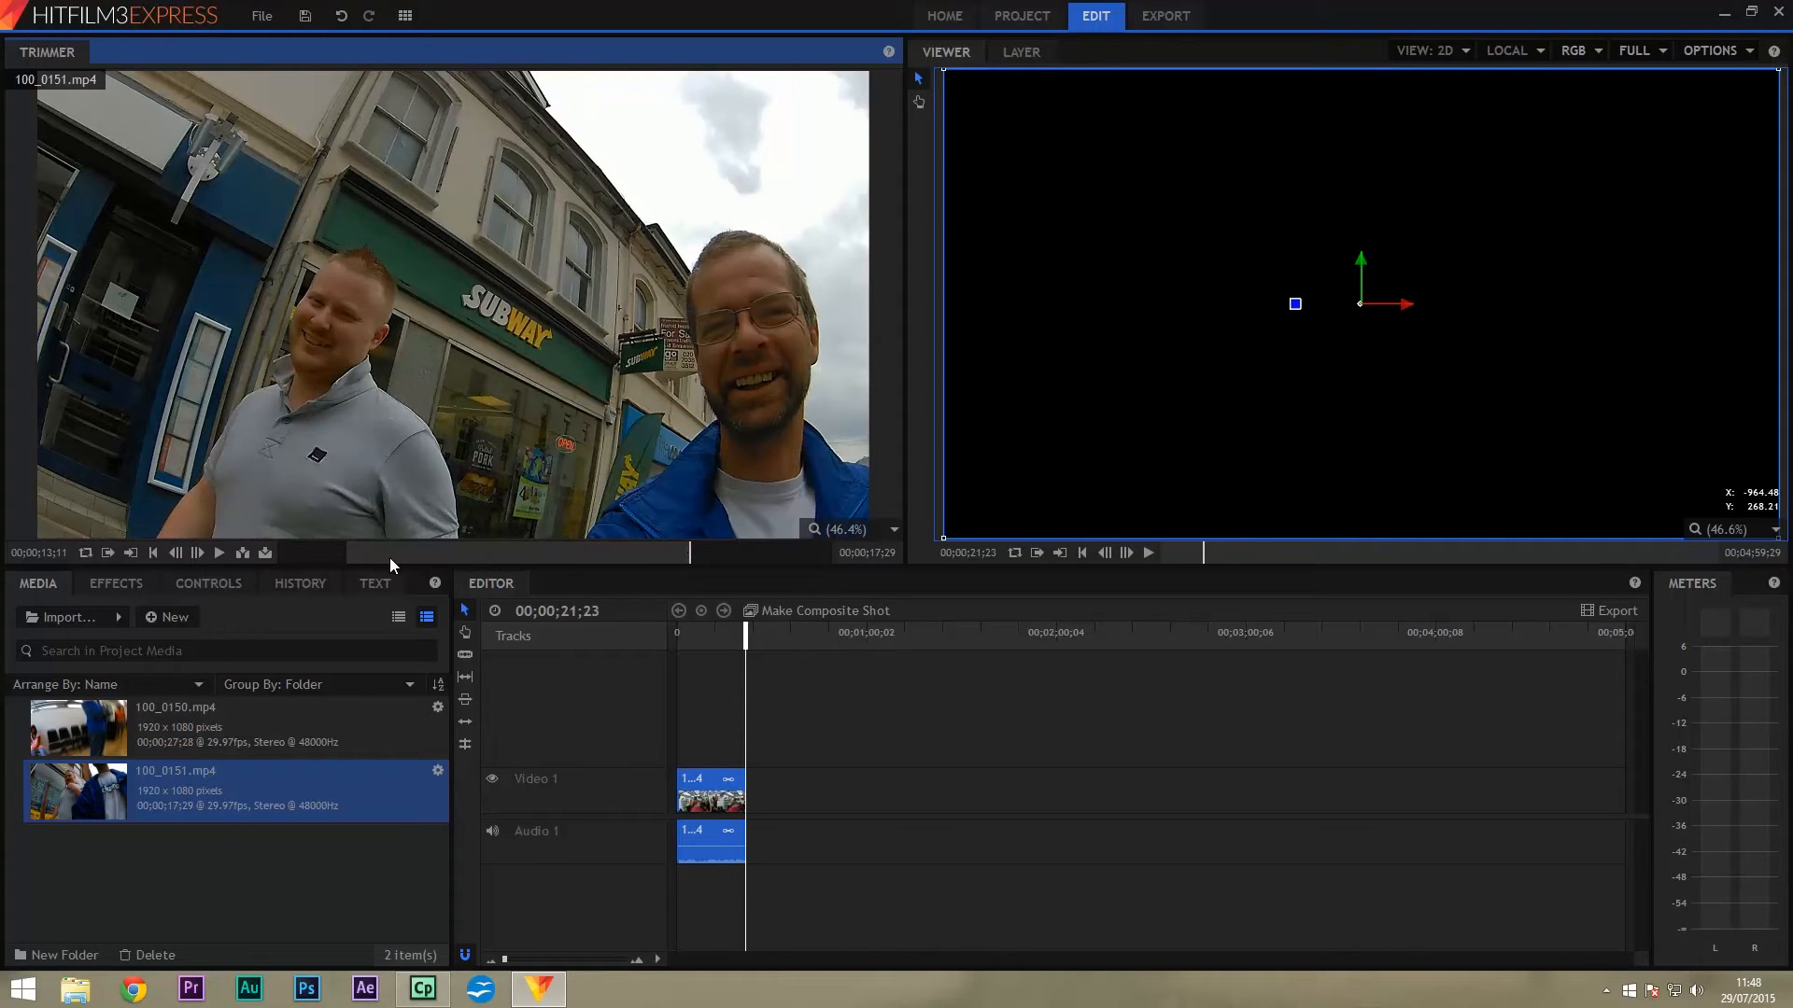
click(242, 553)
Play the edited sequence from the start of the timeline.
drag(783, 637, 673, 644)
key(space)
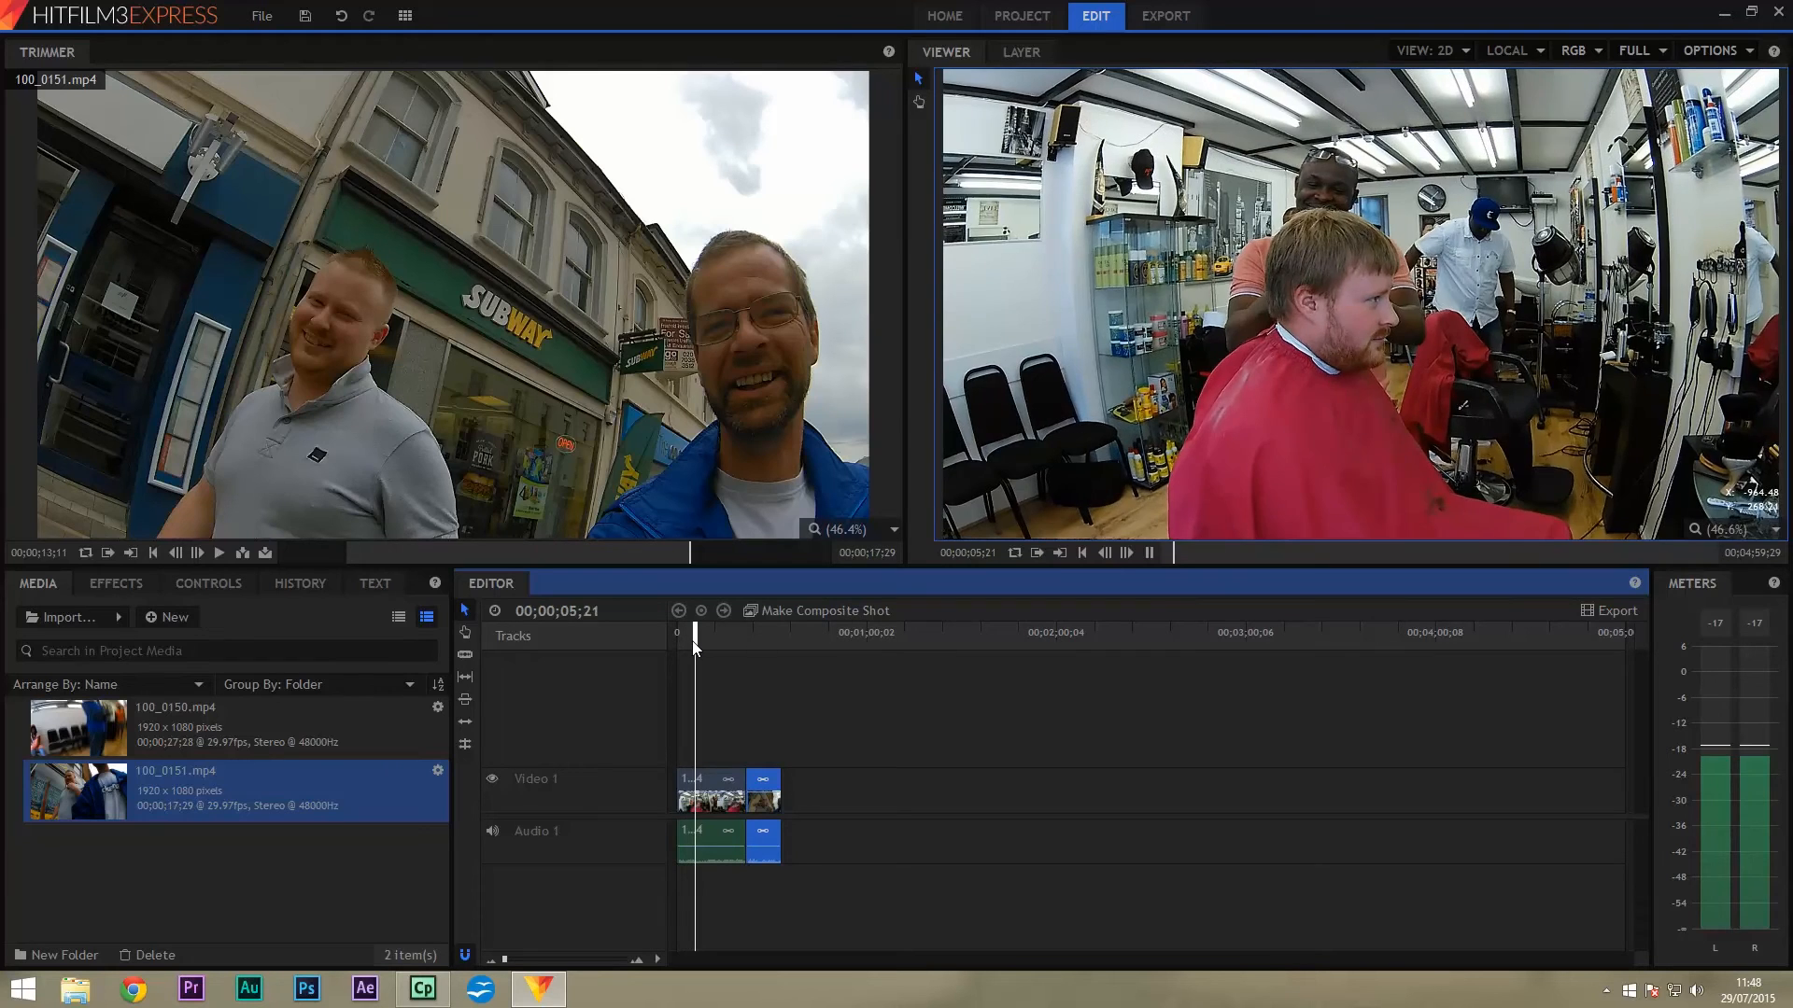
key(space)
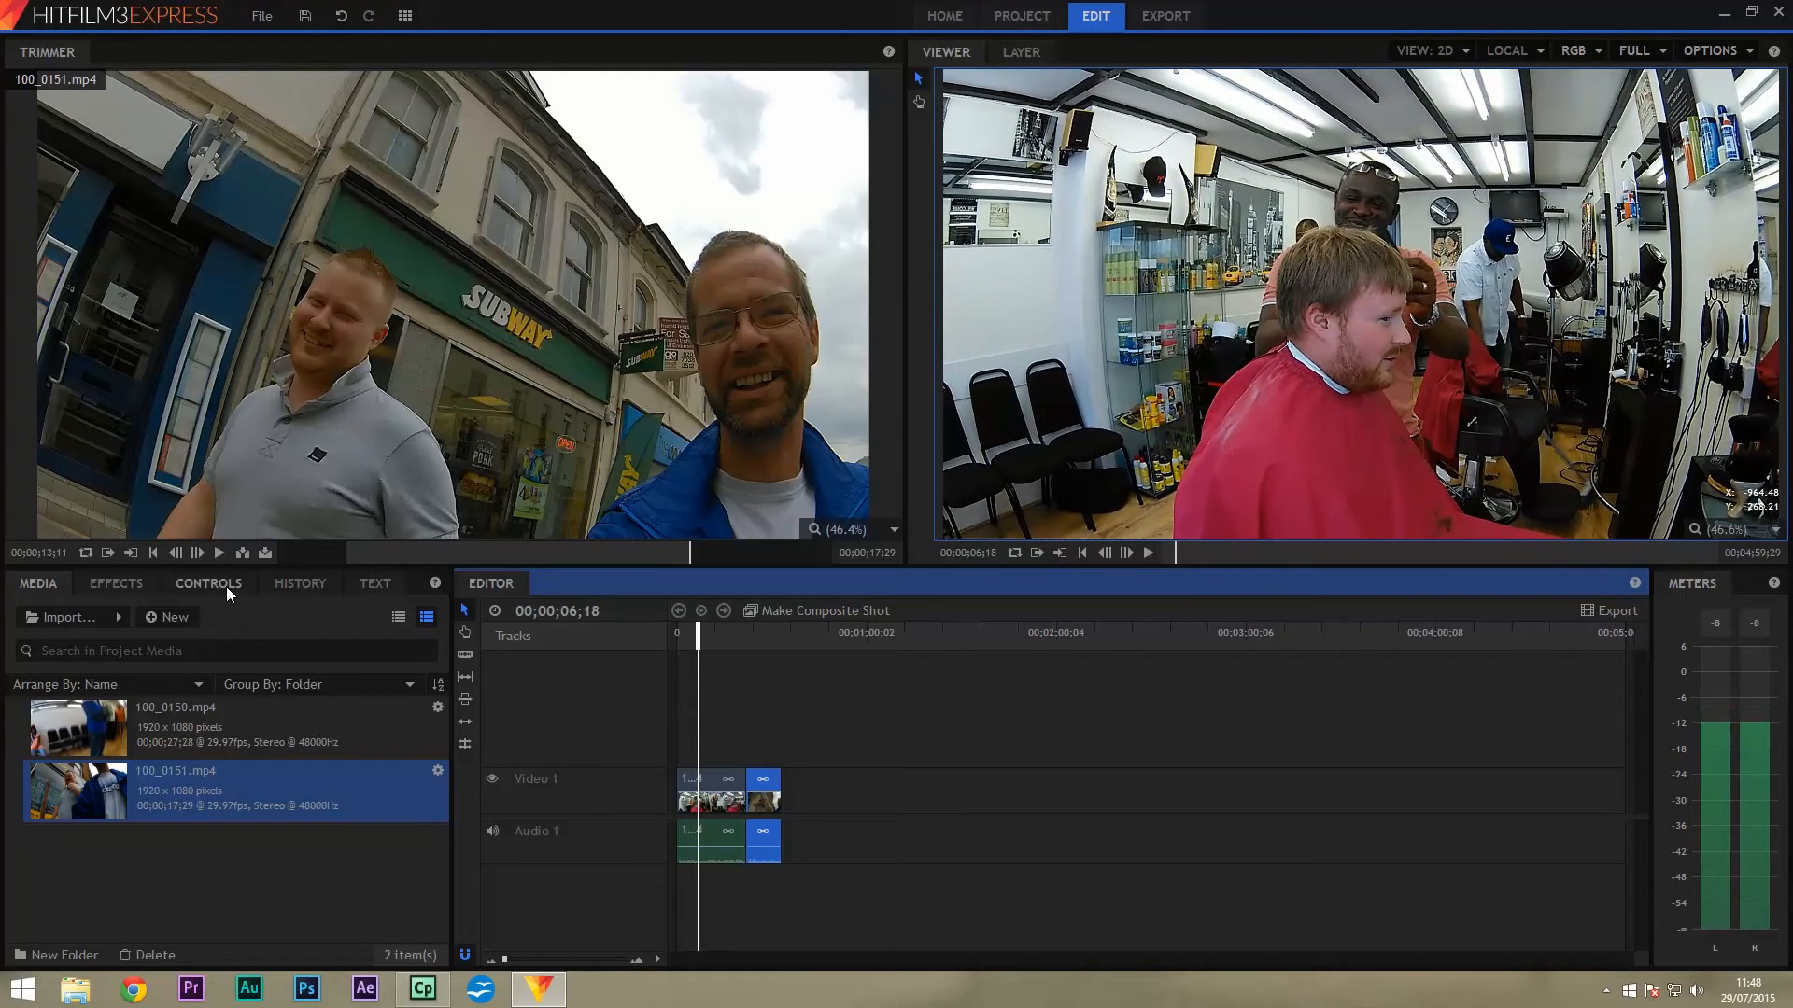
Apply Color Balance from the Color Correction effects to the barbershop clip.
click(137, 580)
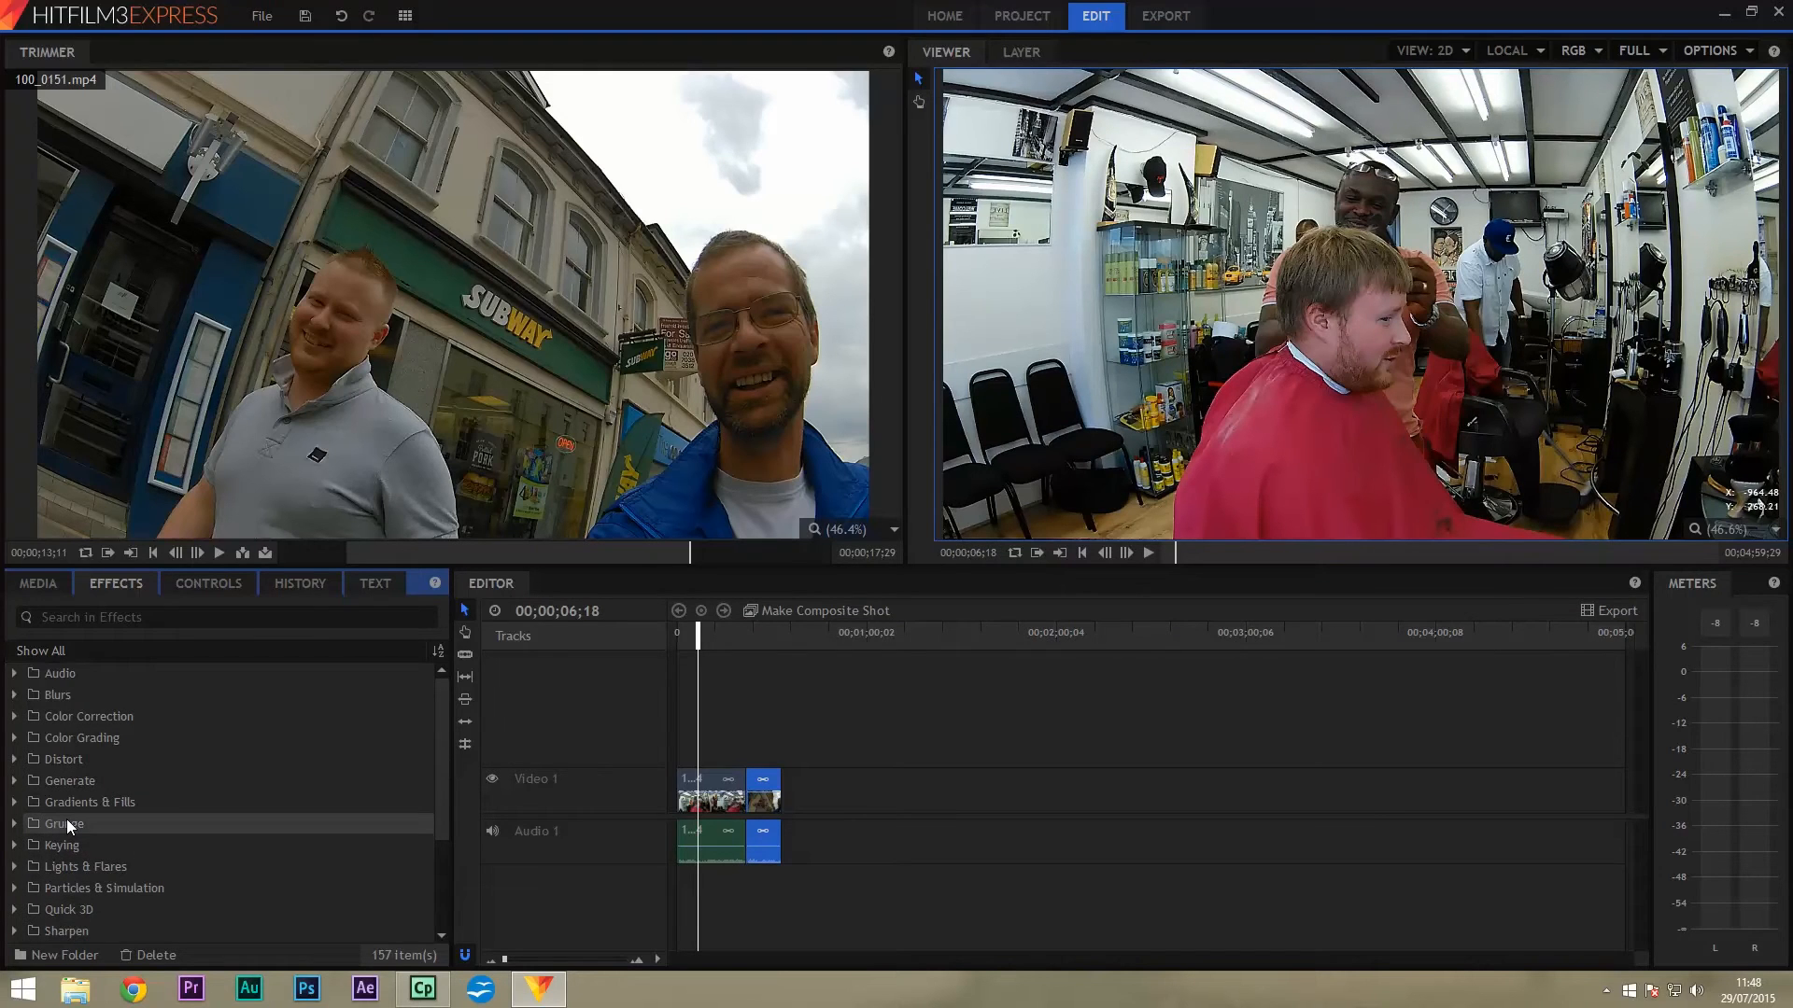
click(15, 717)
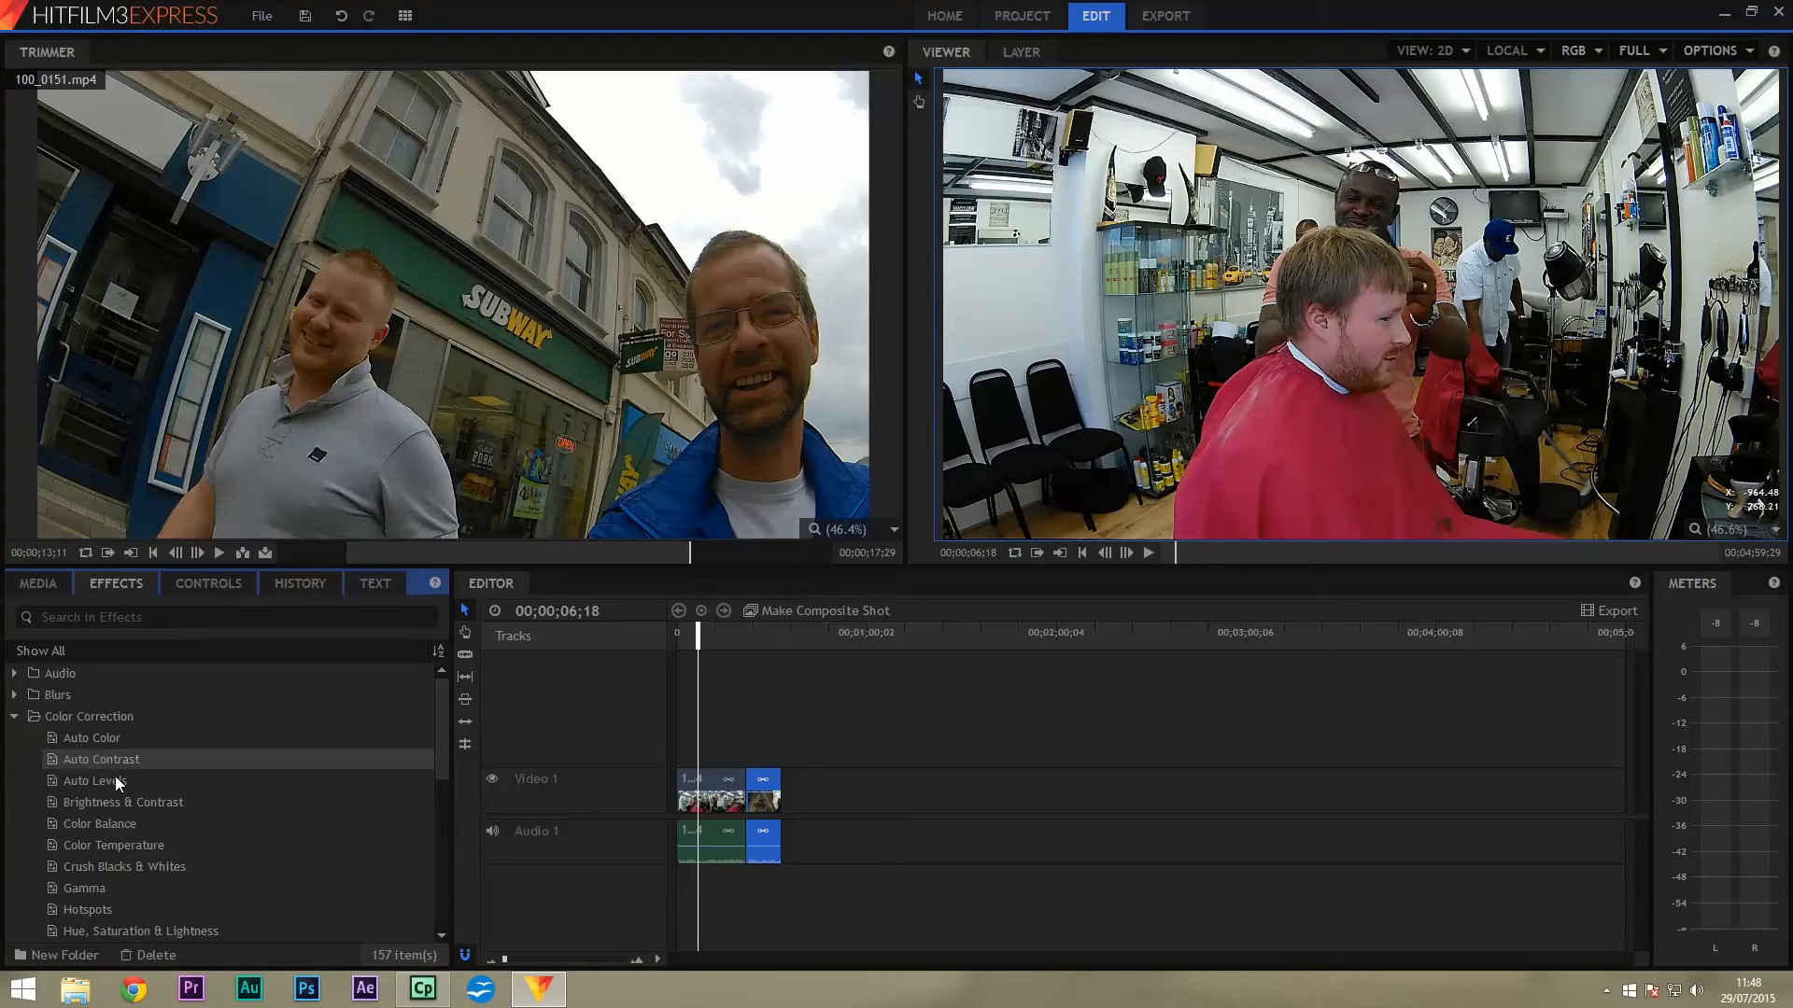
drag(122, 822, 714, 798)
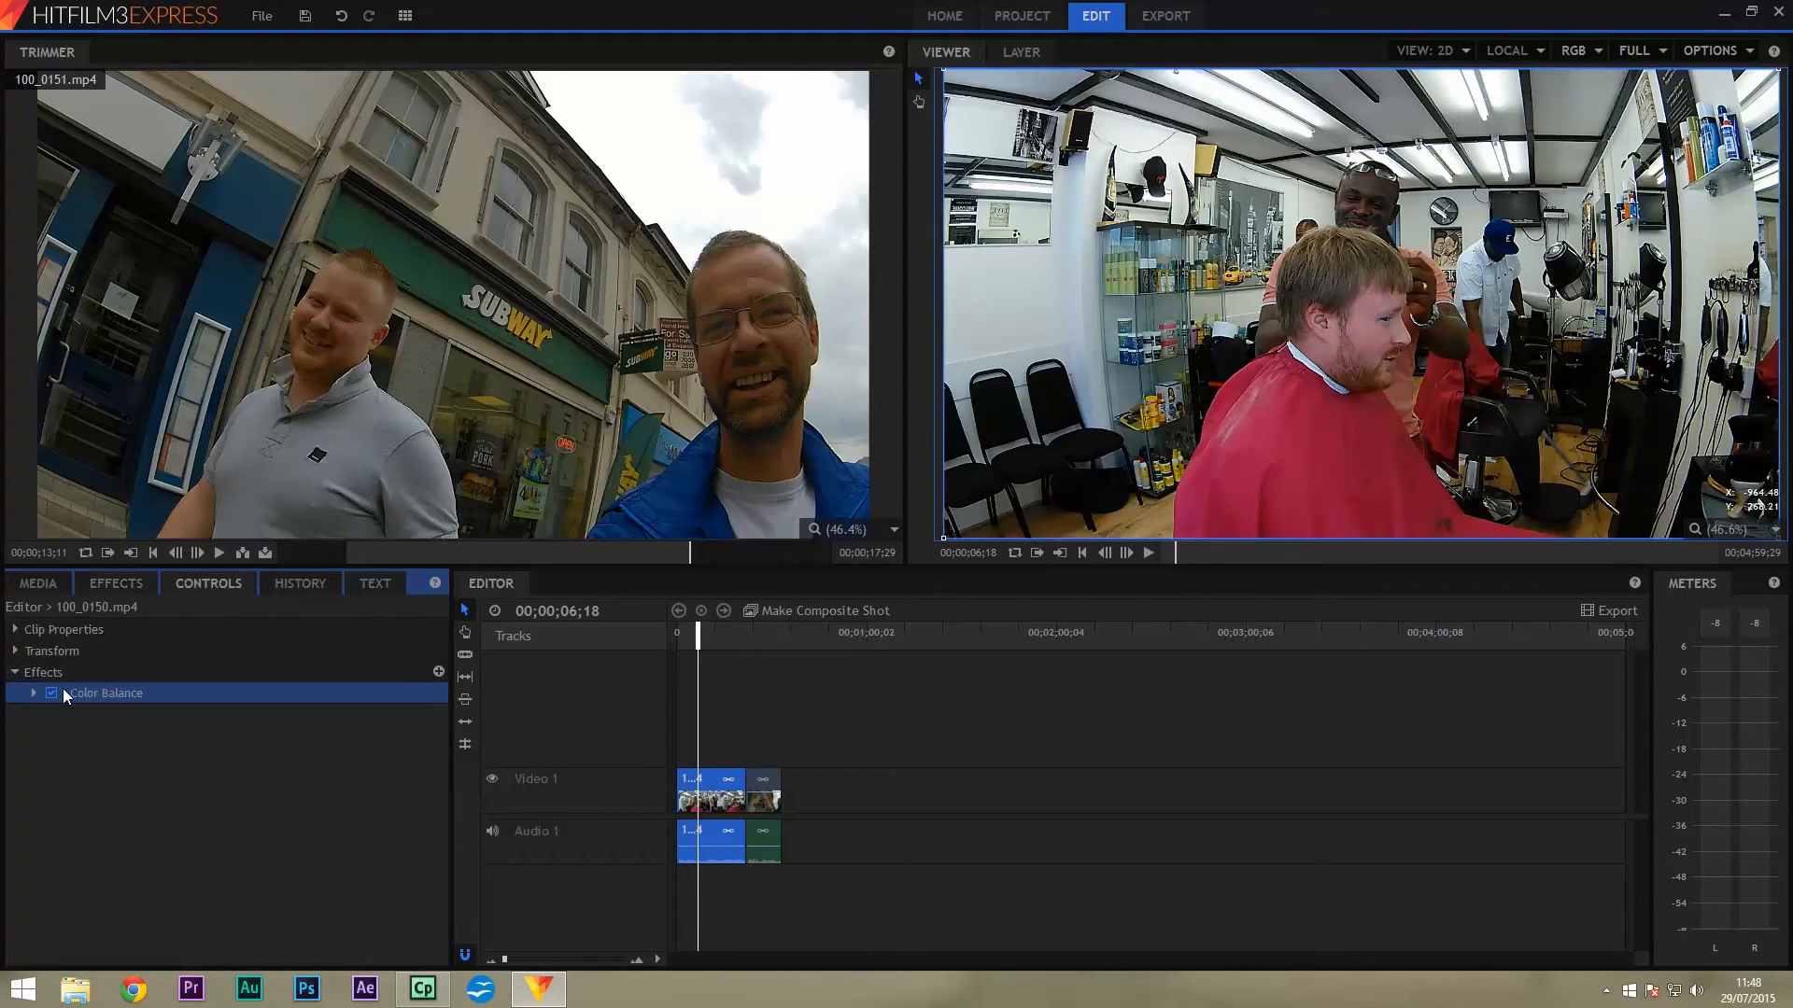
click(33, 693)
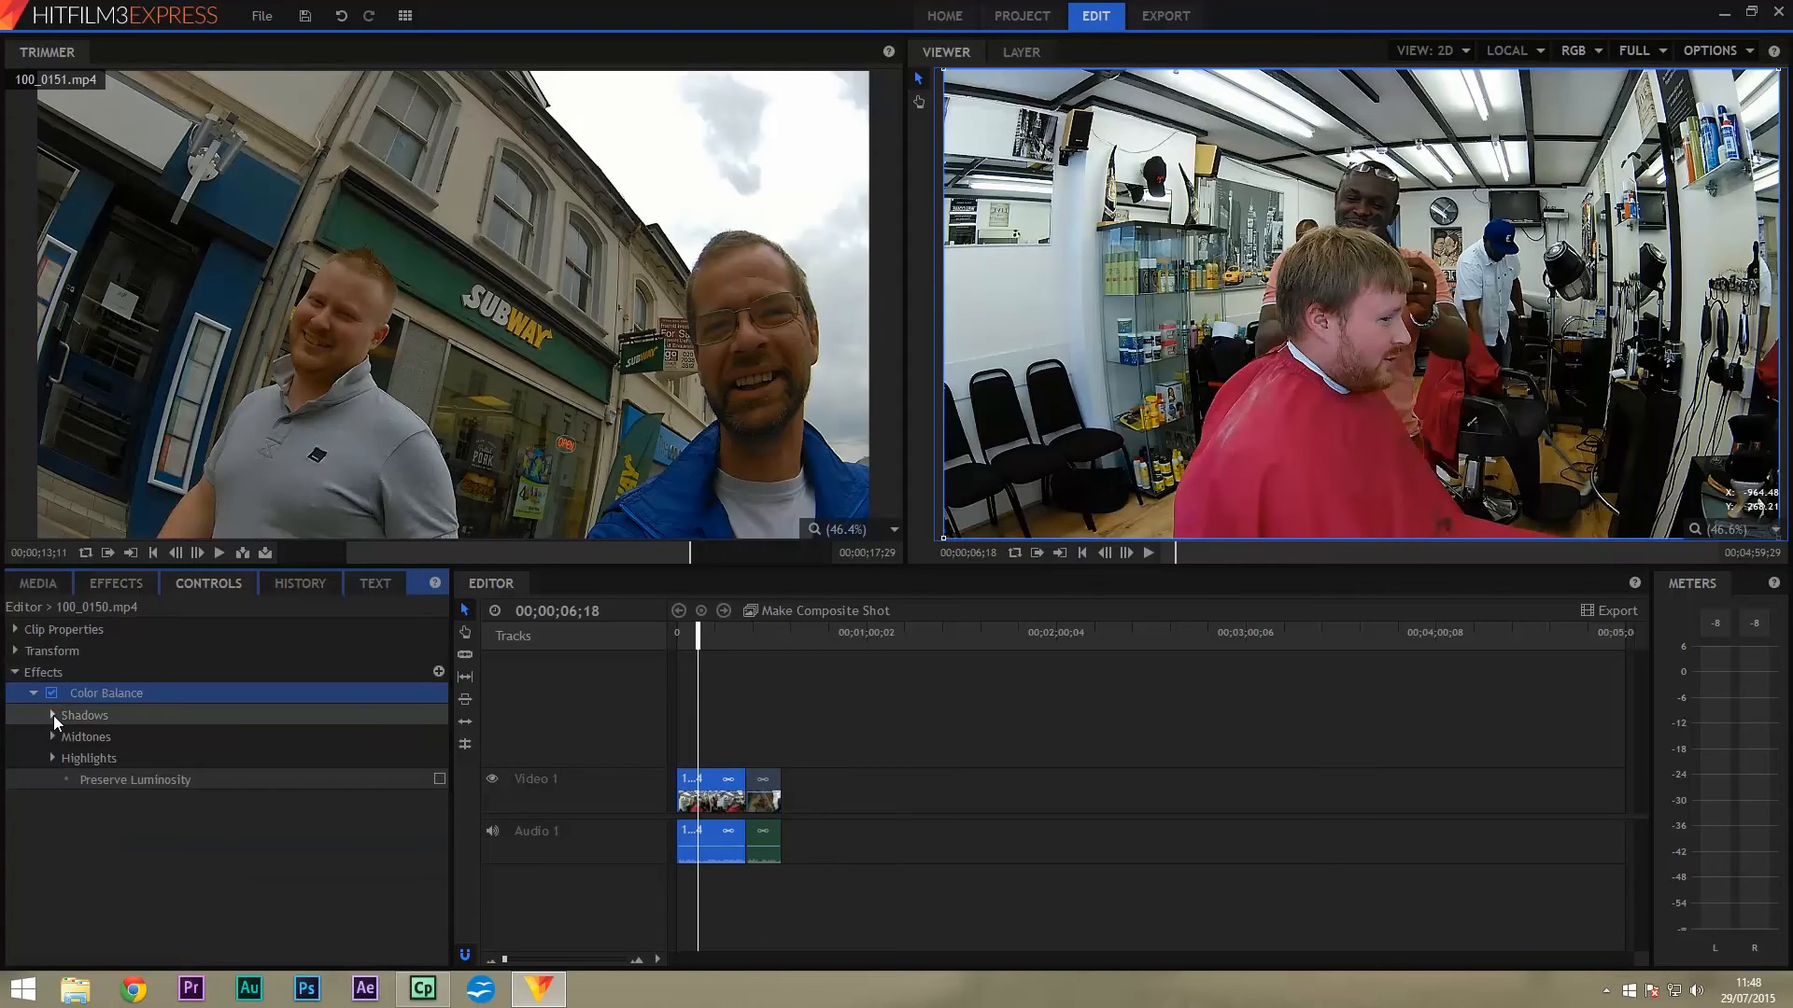
Adjust the Shadows balance to Red -8 and Green 10.
click(52, 715)
click(288, 736)
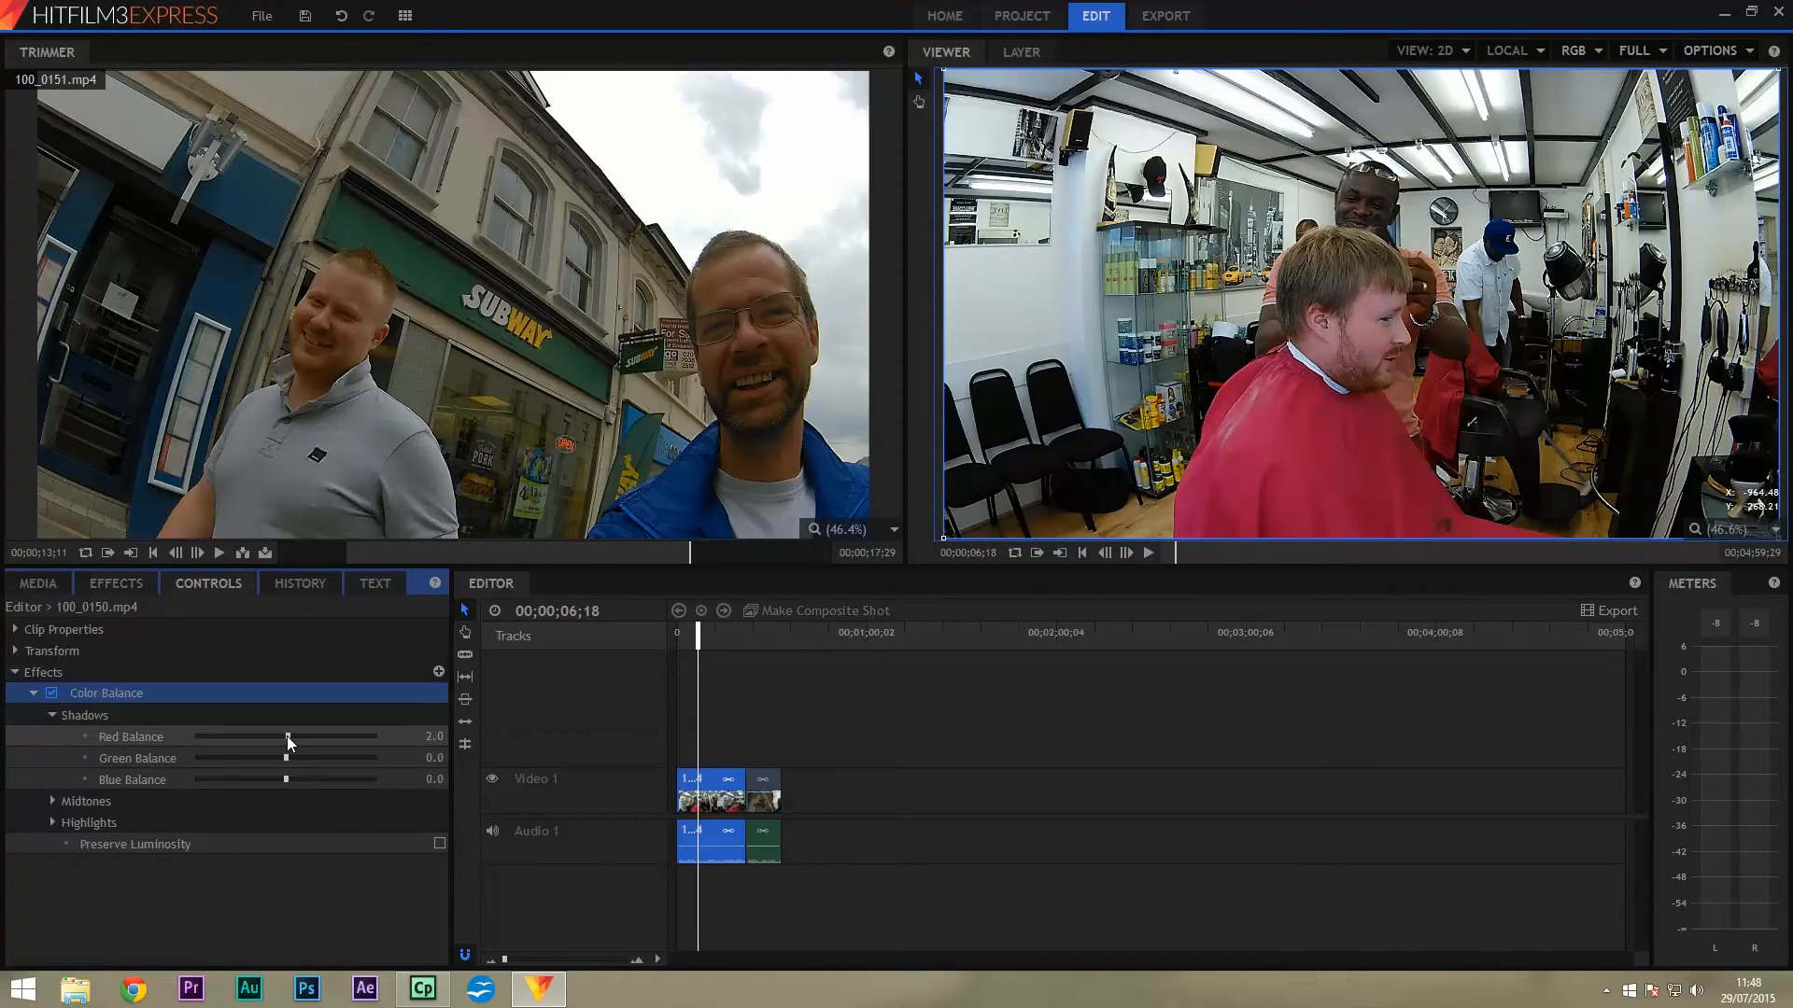
drag(277, 735, 259, 736)
drag(288, 758, 294, 758)
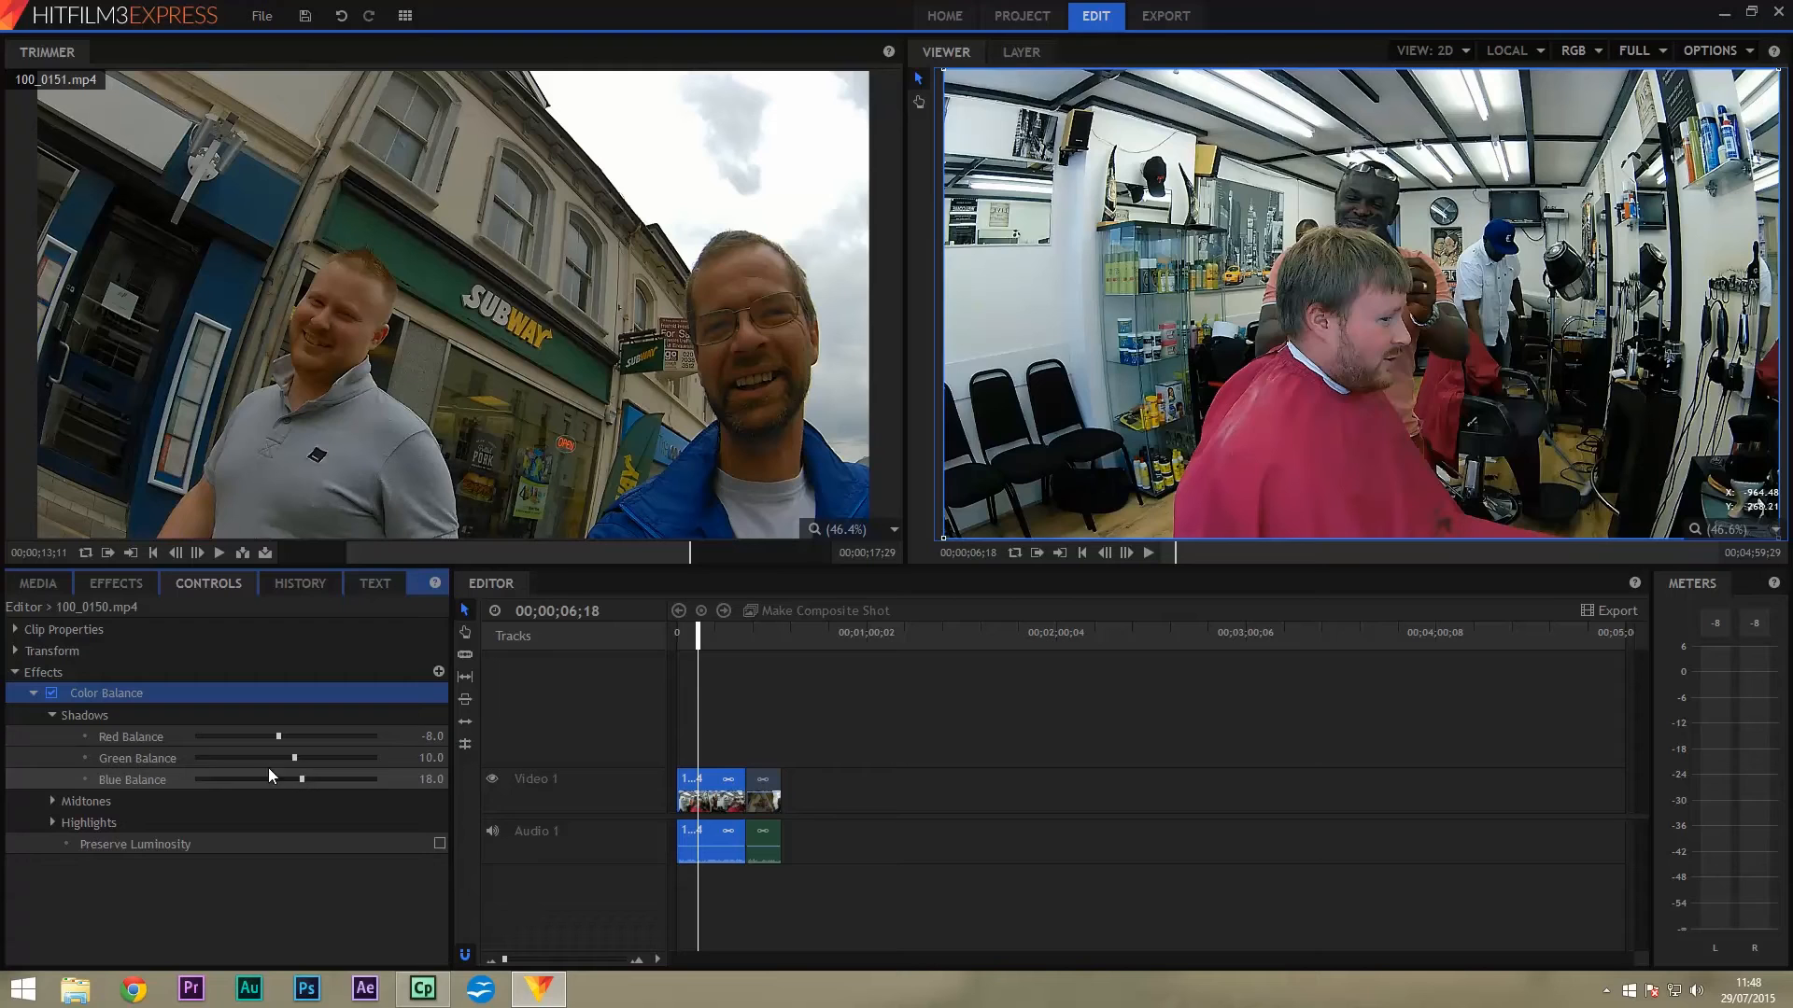
click(52, 716)
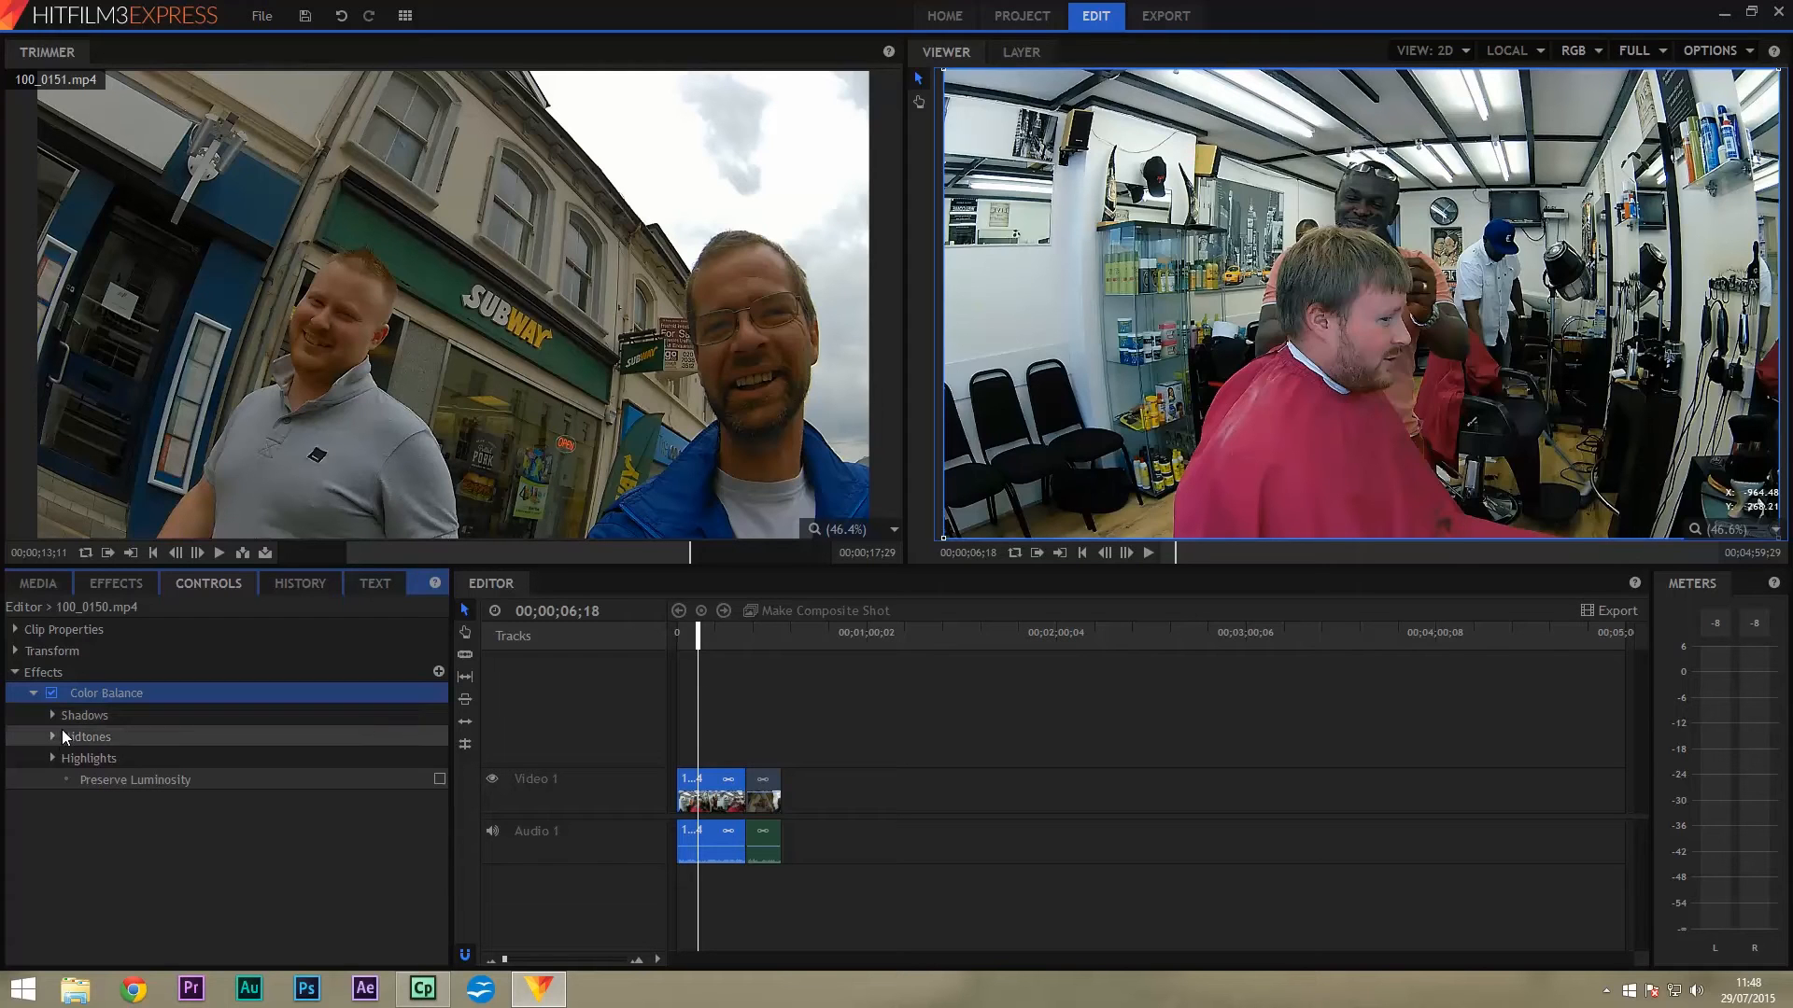
Raise the Highlights Red Balance to 34.0 and collapse the effect settings.
click(50, 759)
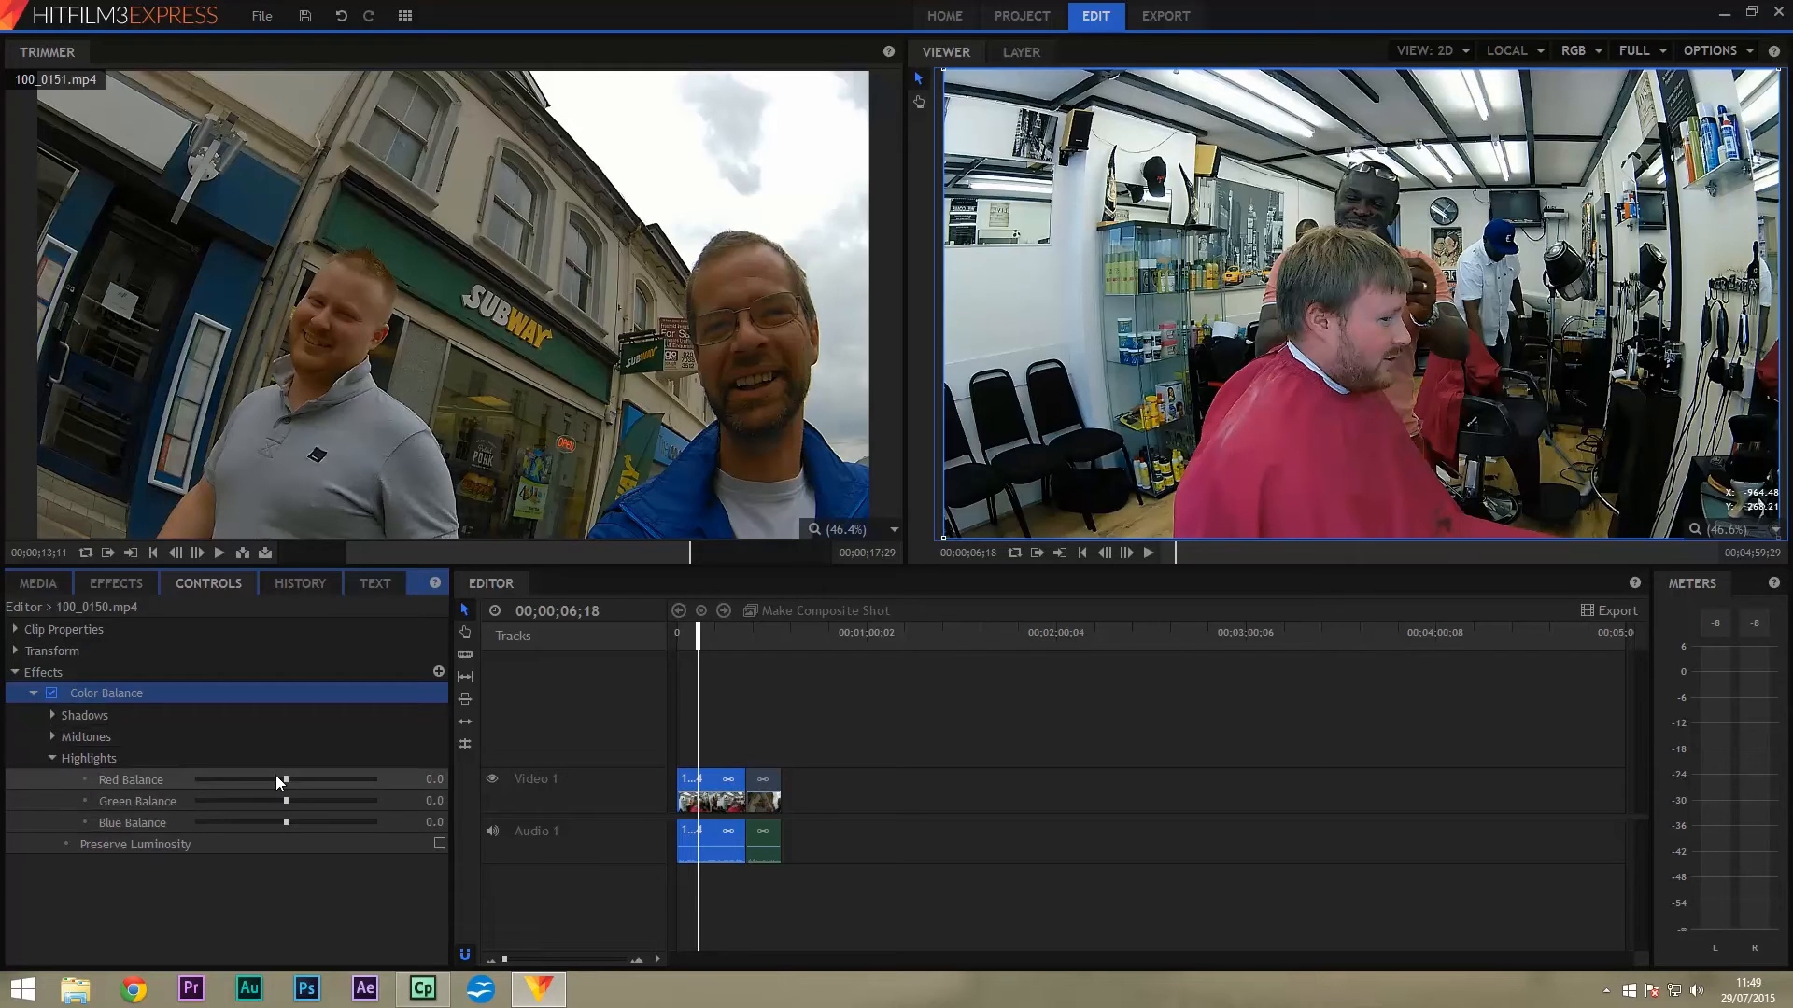
drag(293, 776, 317, 793)
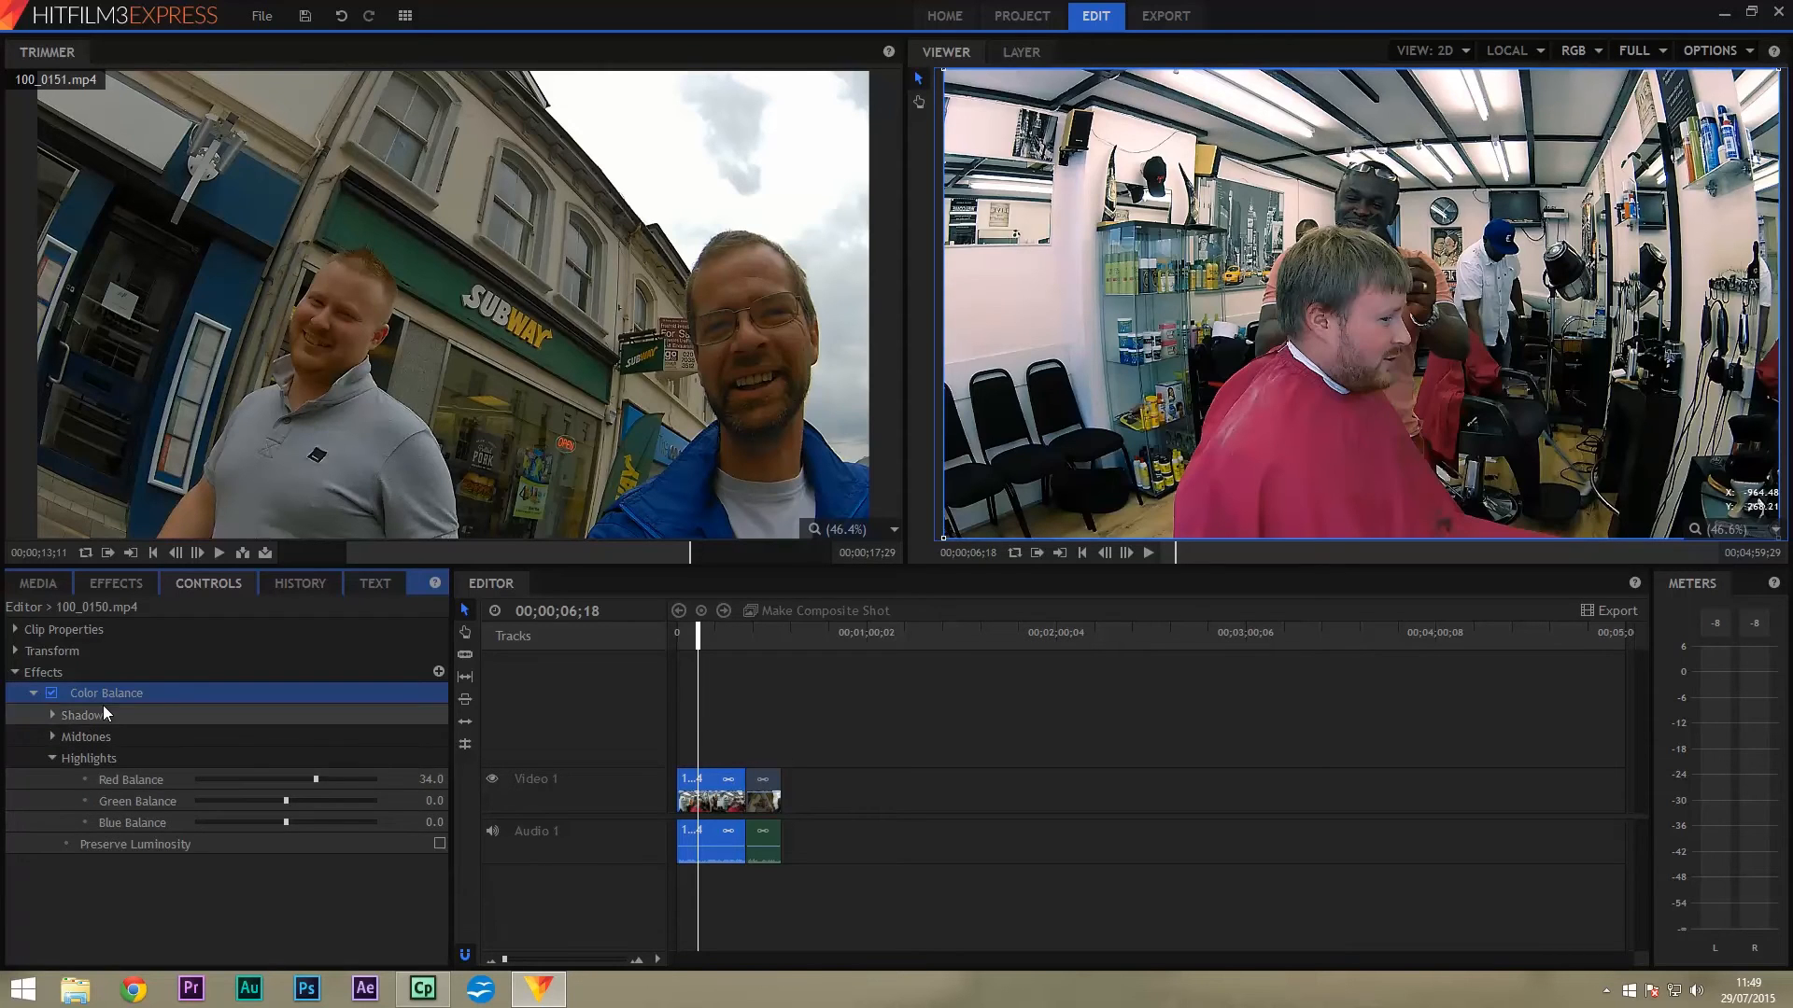
click(16, 672)
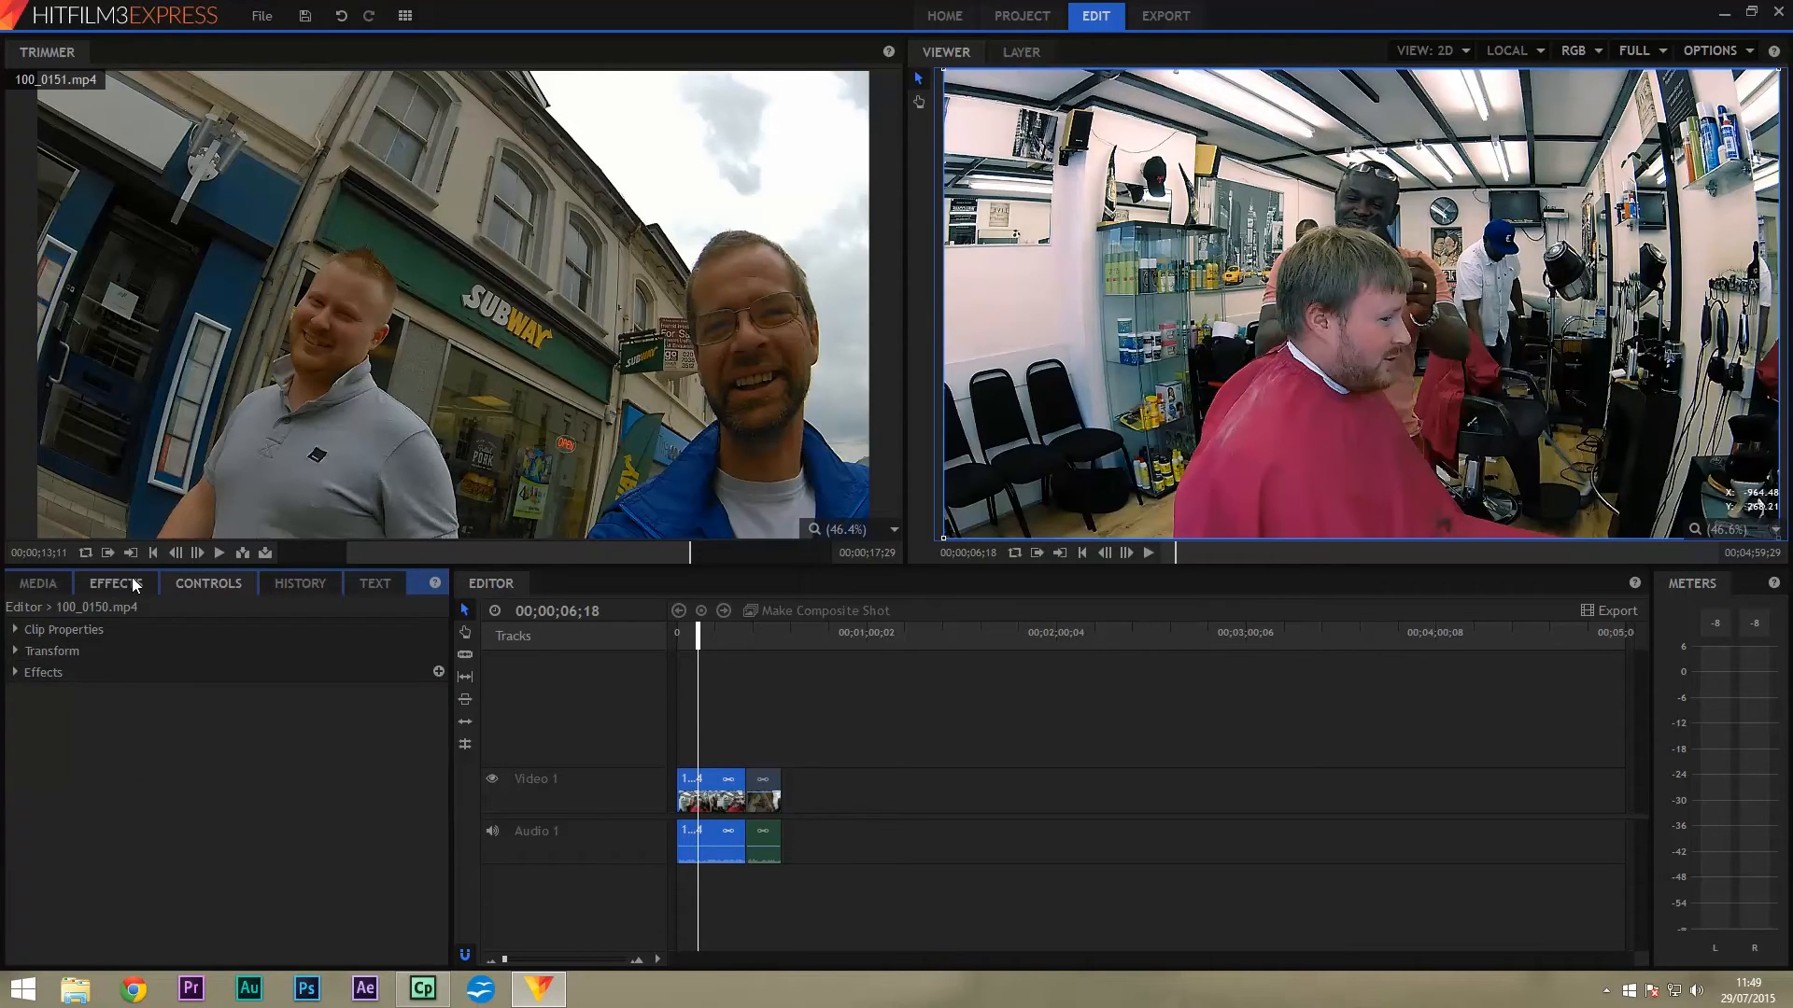
Apply Brightness & Contrast to the 100_0150.mp4 barbershop clip with Brightness 6 and Contrast 18.
click(131, 579)
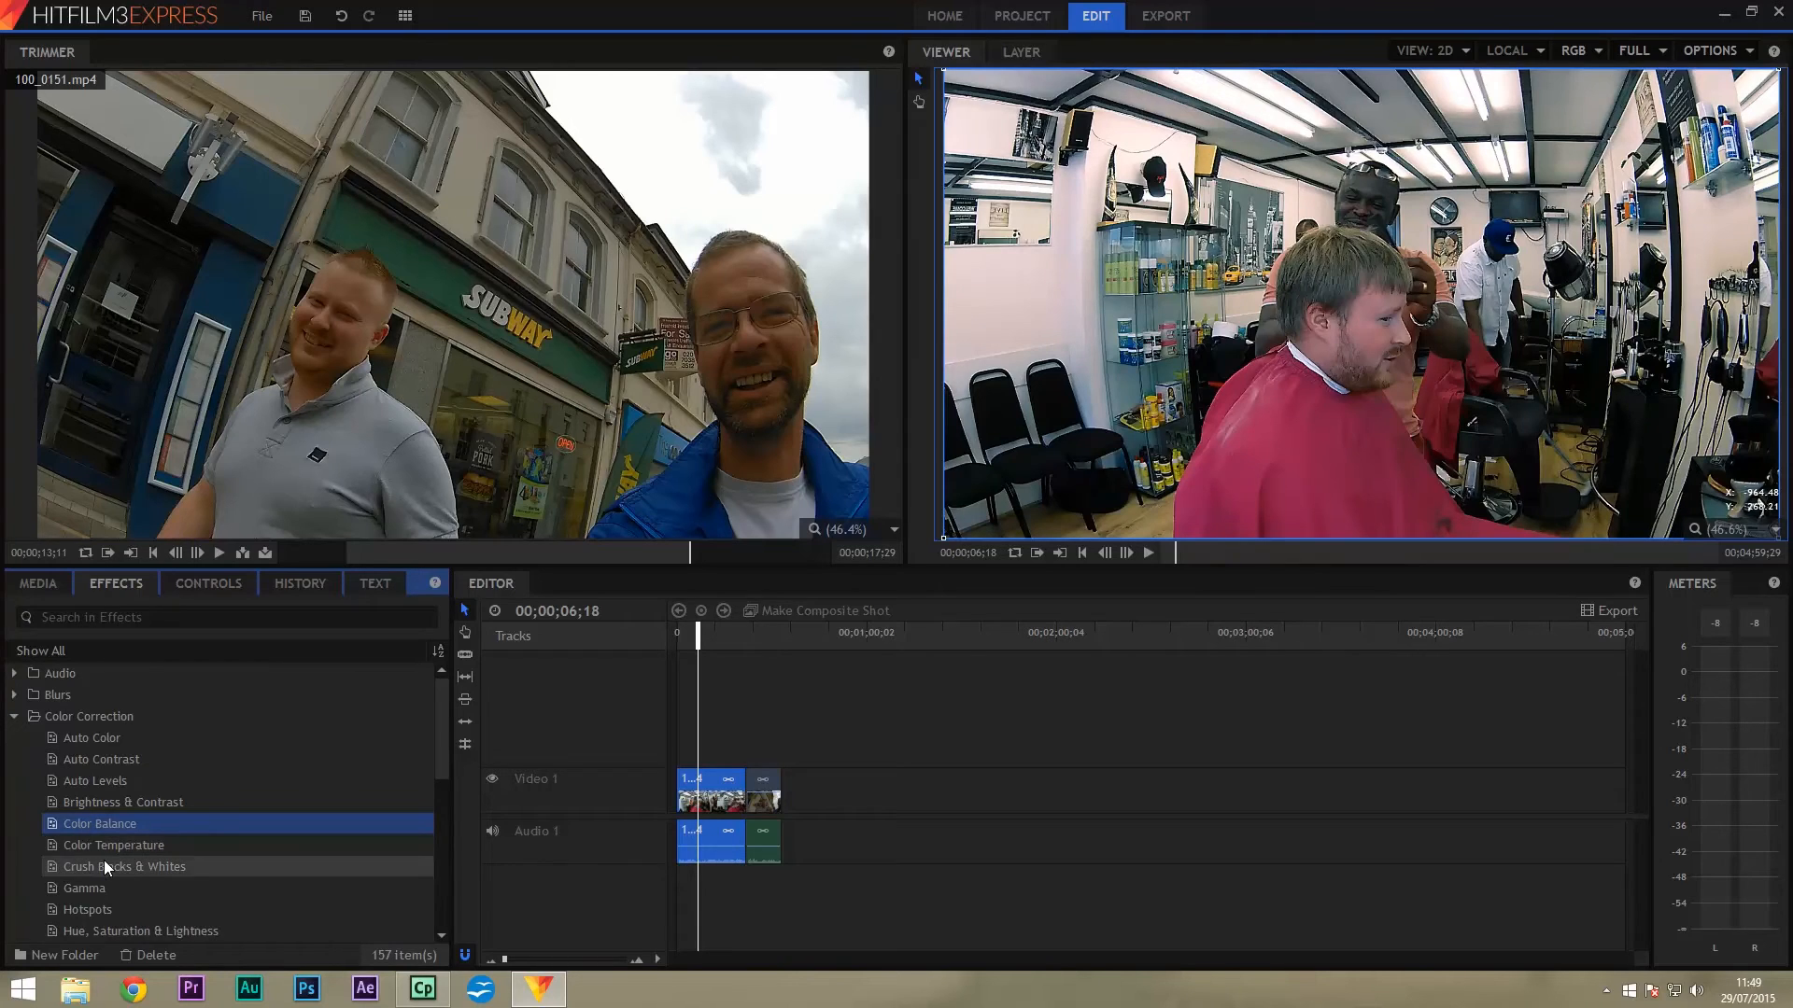
click(138, 804)
drag(79, 801, 747, 801)
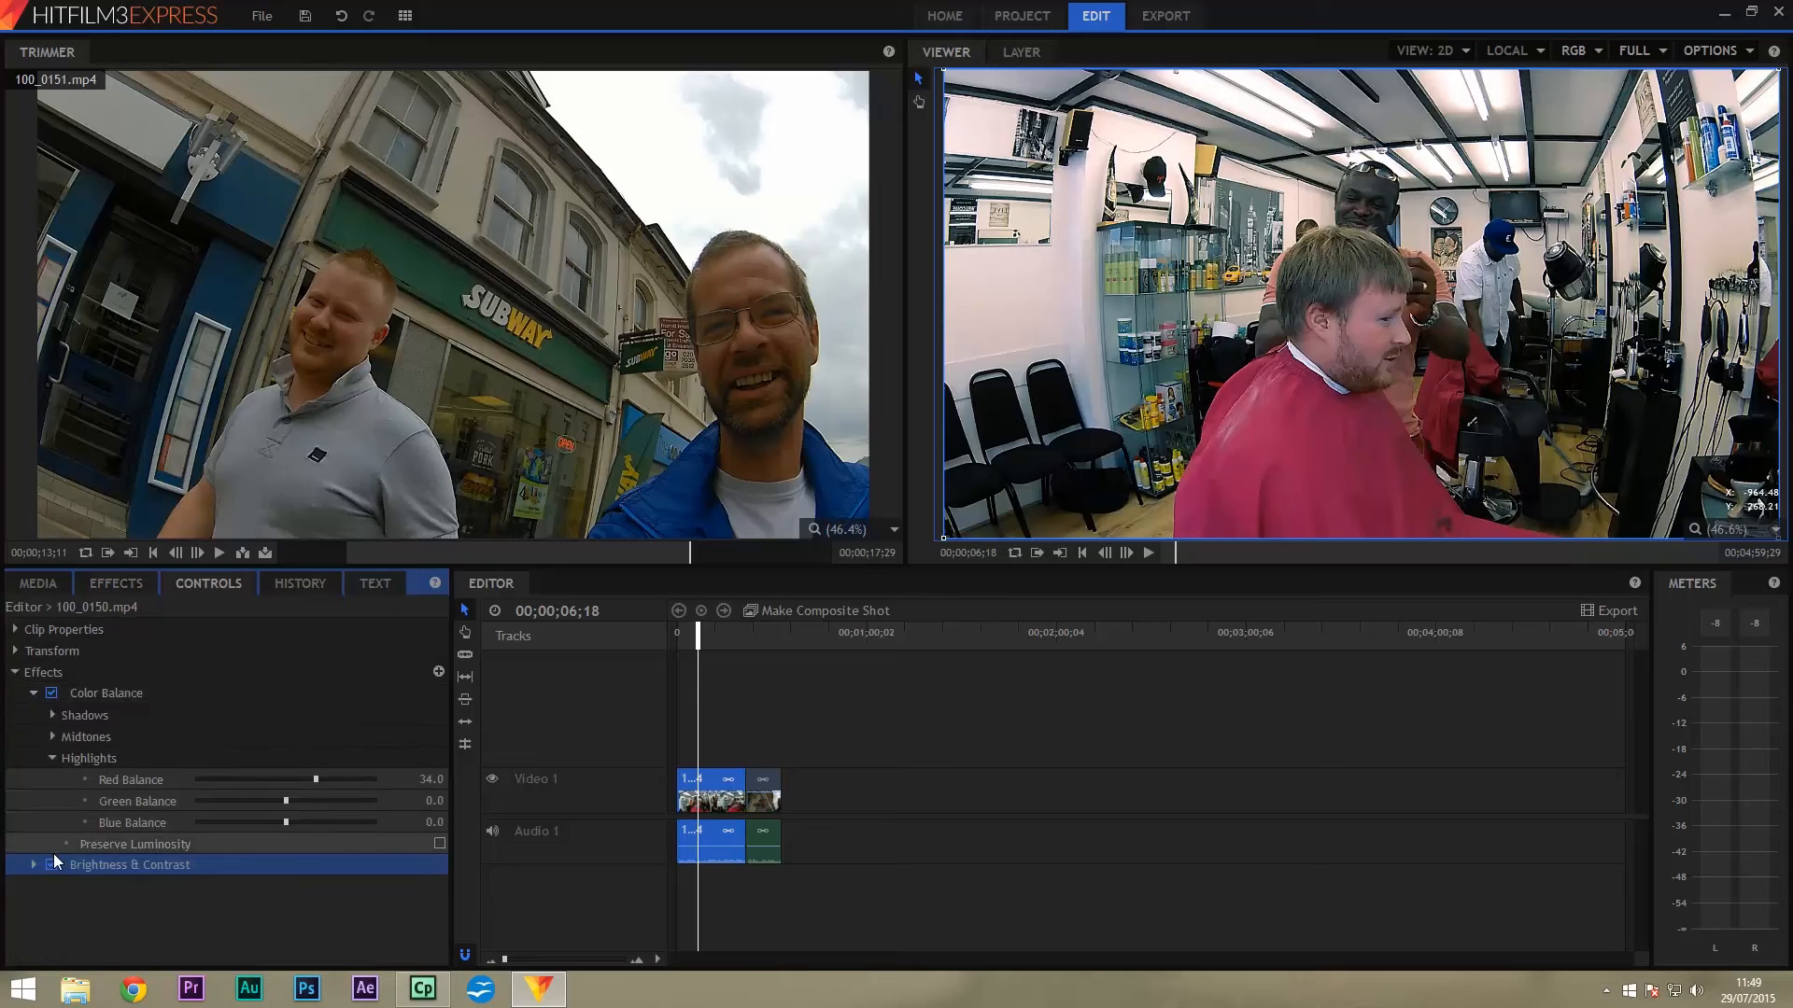
click(32, 693)
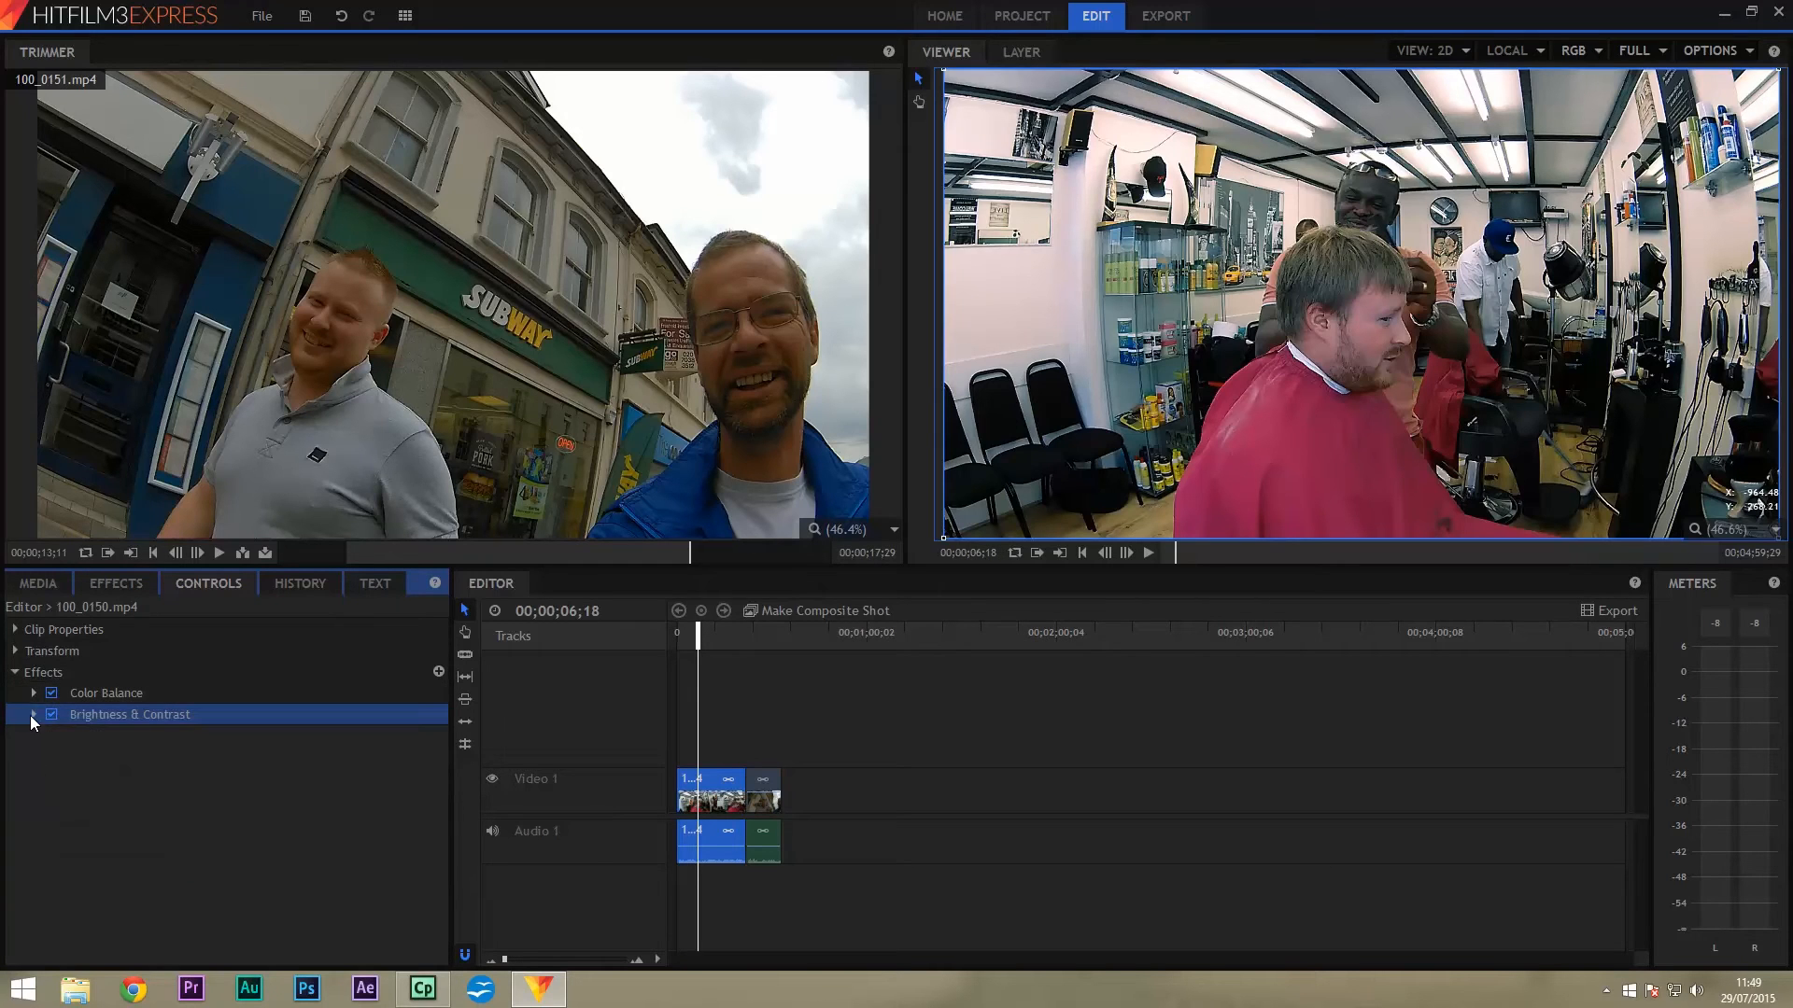
click(35, 716)
drag(275, 737, 293, 758)
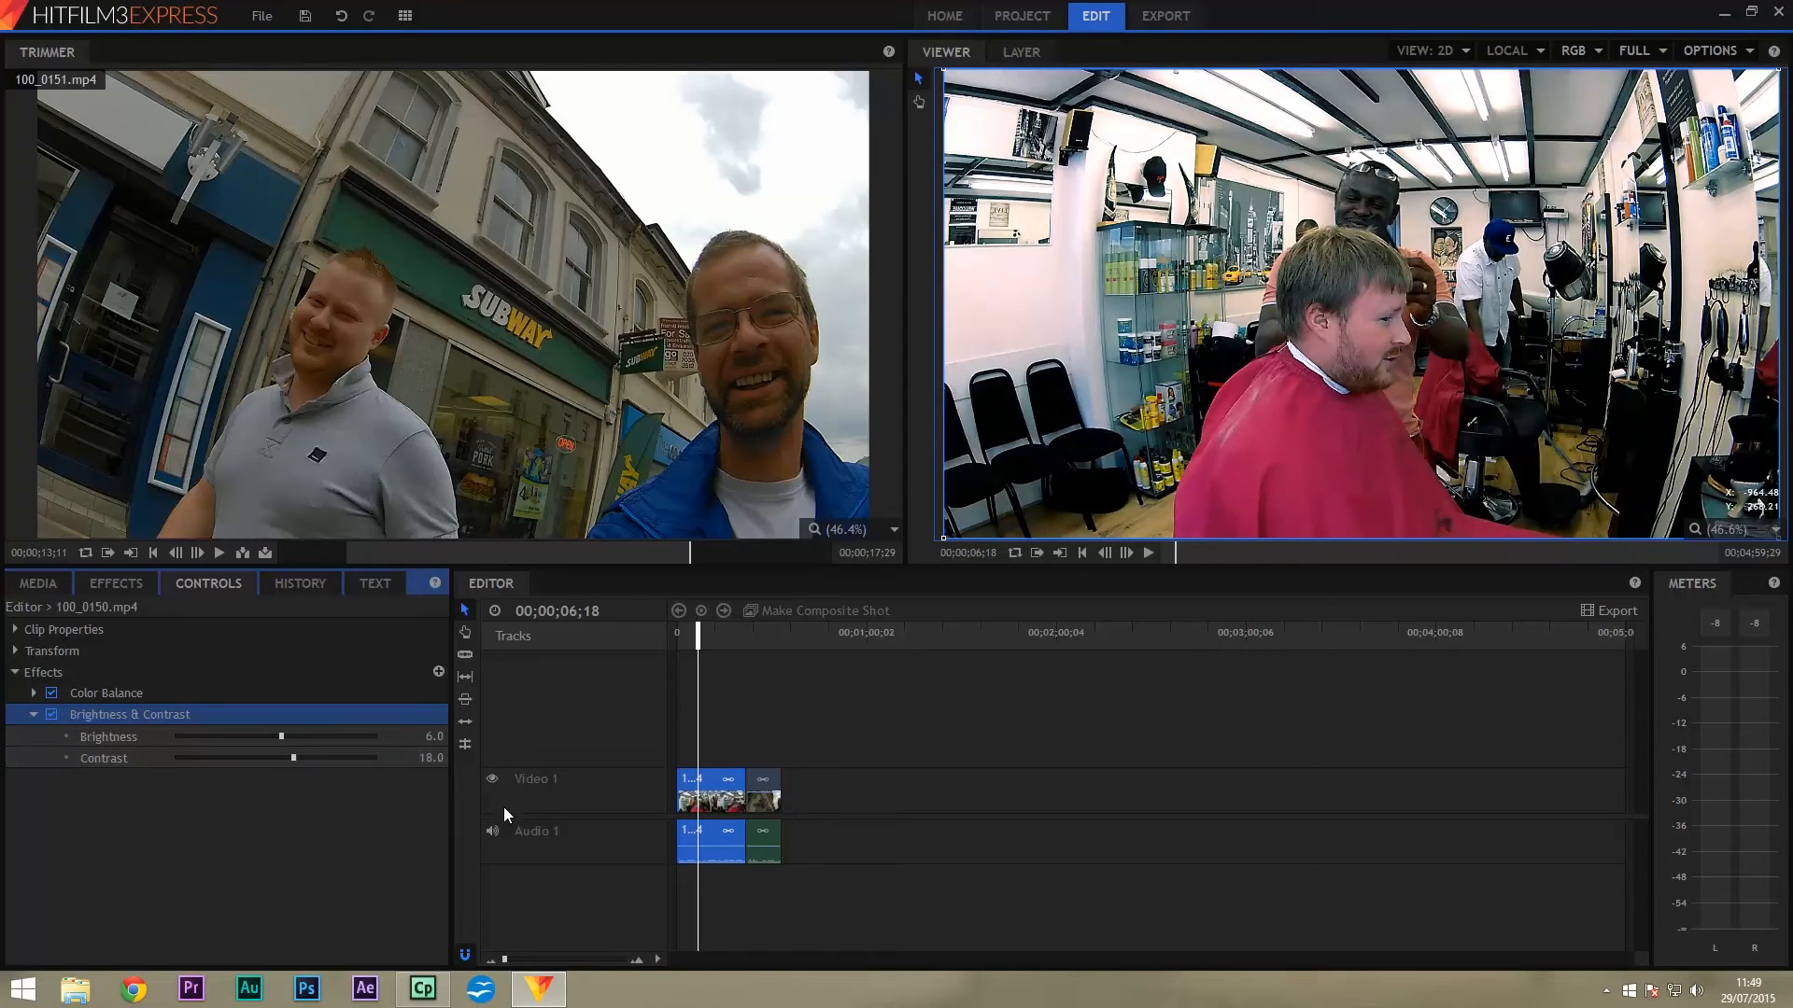
Copy the barbershop clip, then move the playhead into the 100_0151.mp4 street clip.
right_click(728, 804)
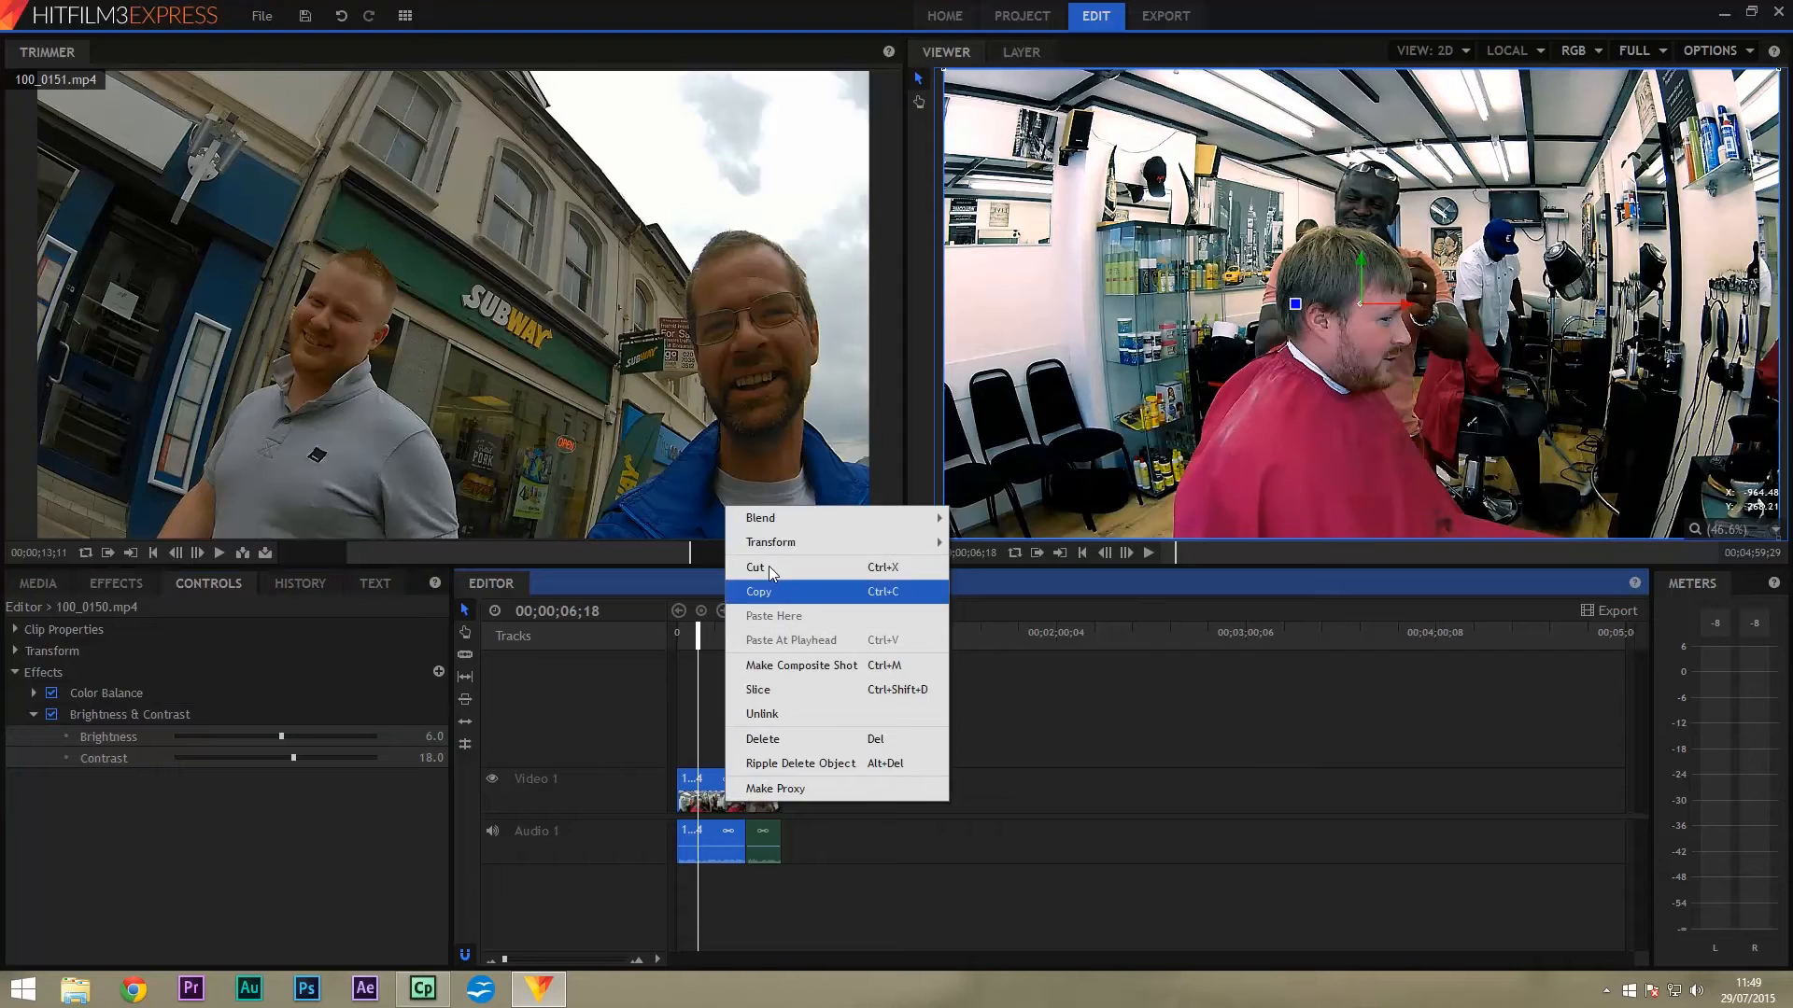
click(767, 594)
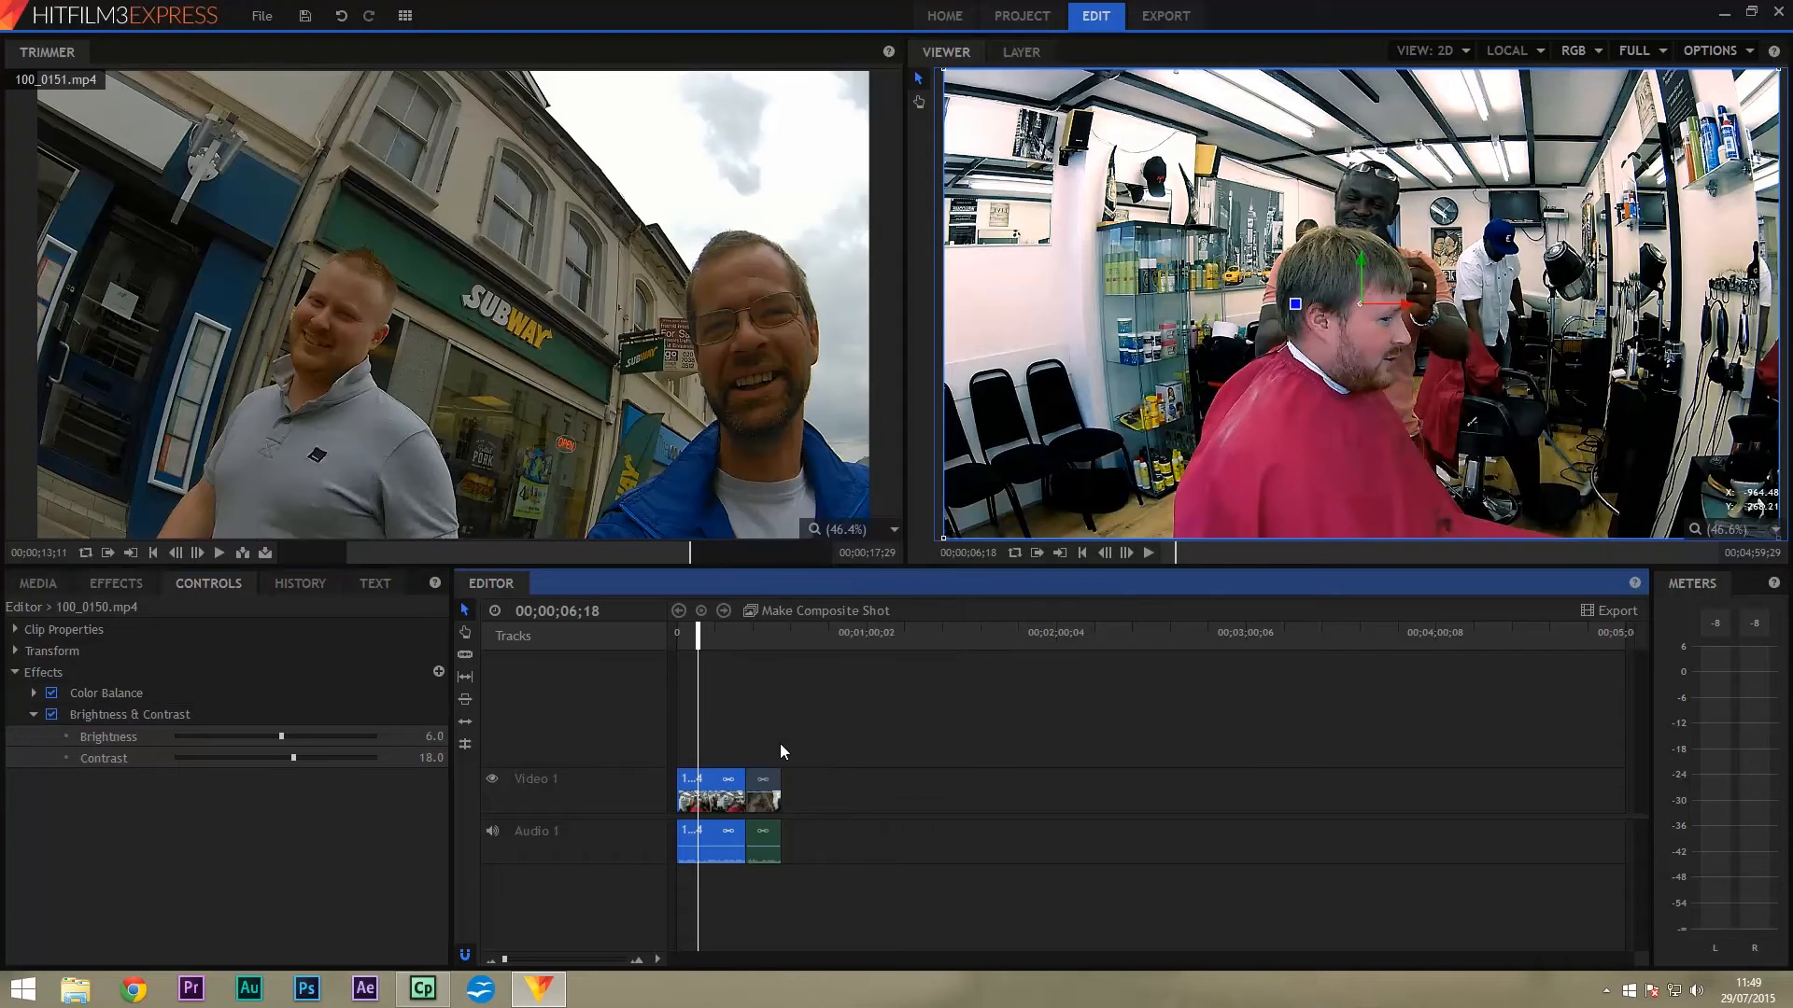
right_click(764, 799)
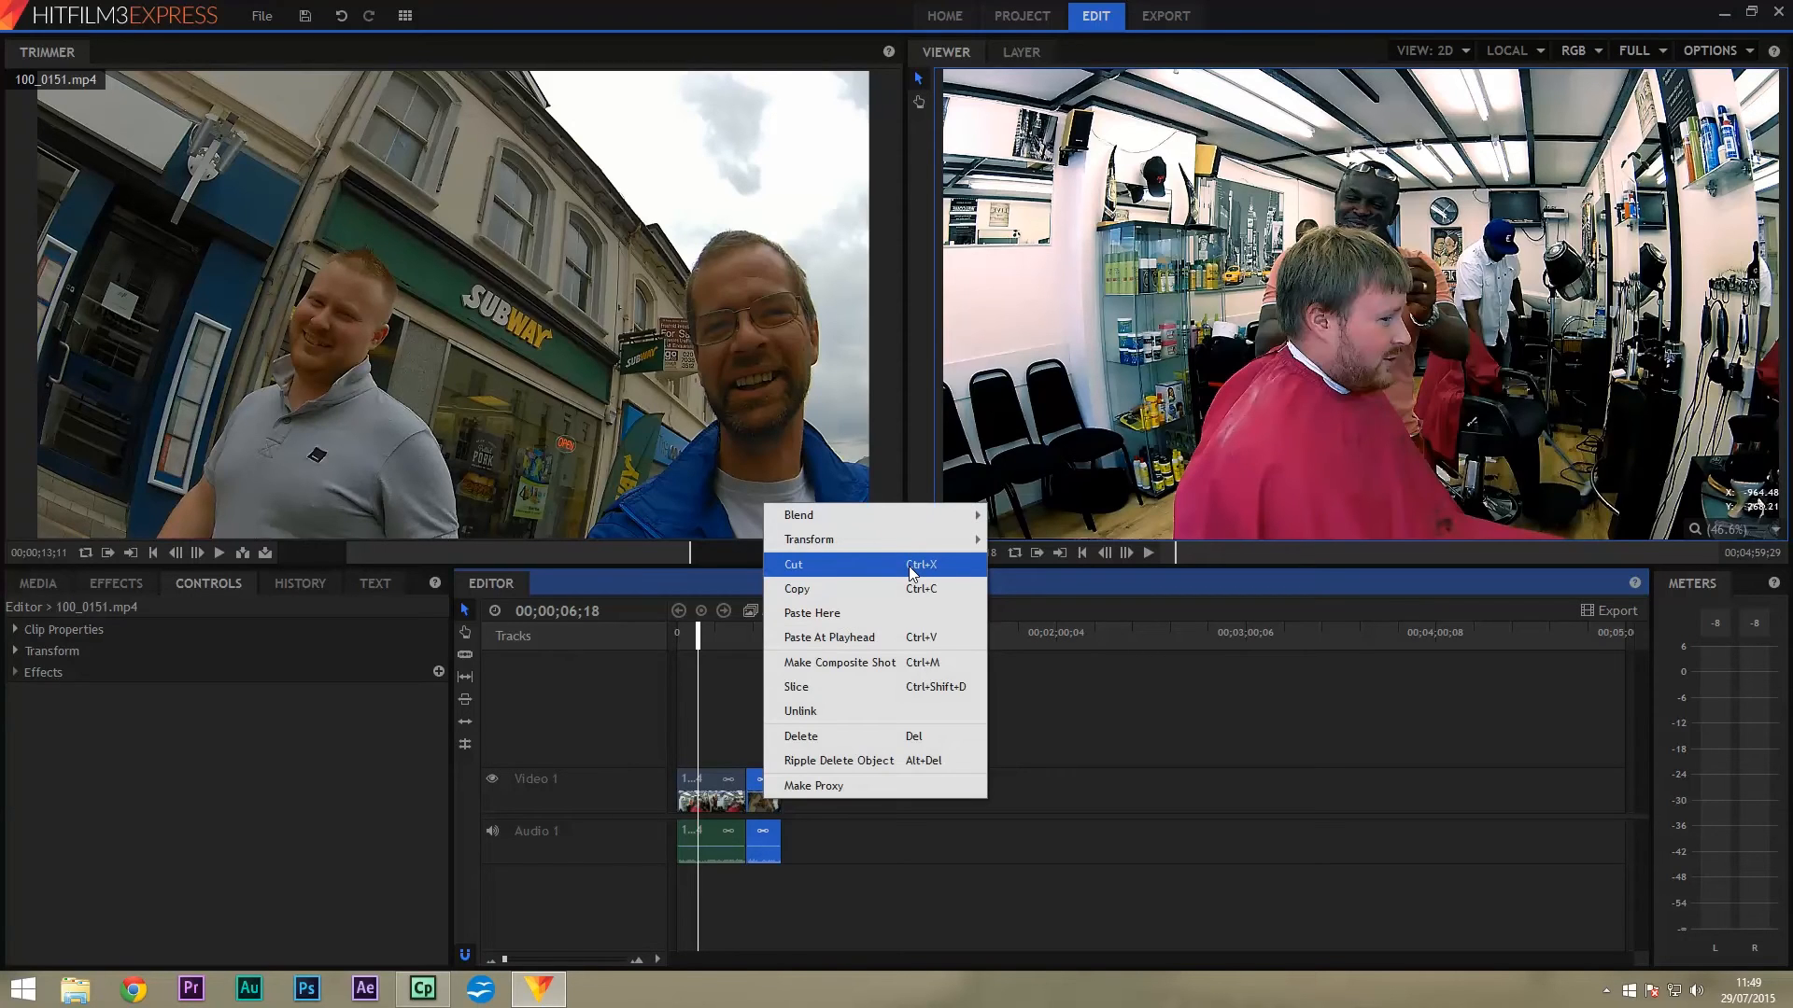
click(359, 803)
click(776, 635)
click(766, 634)
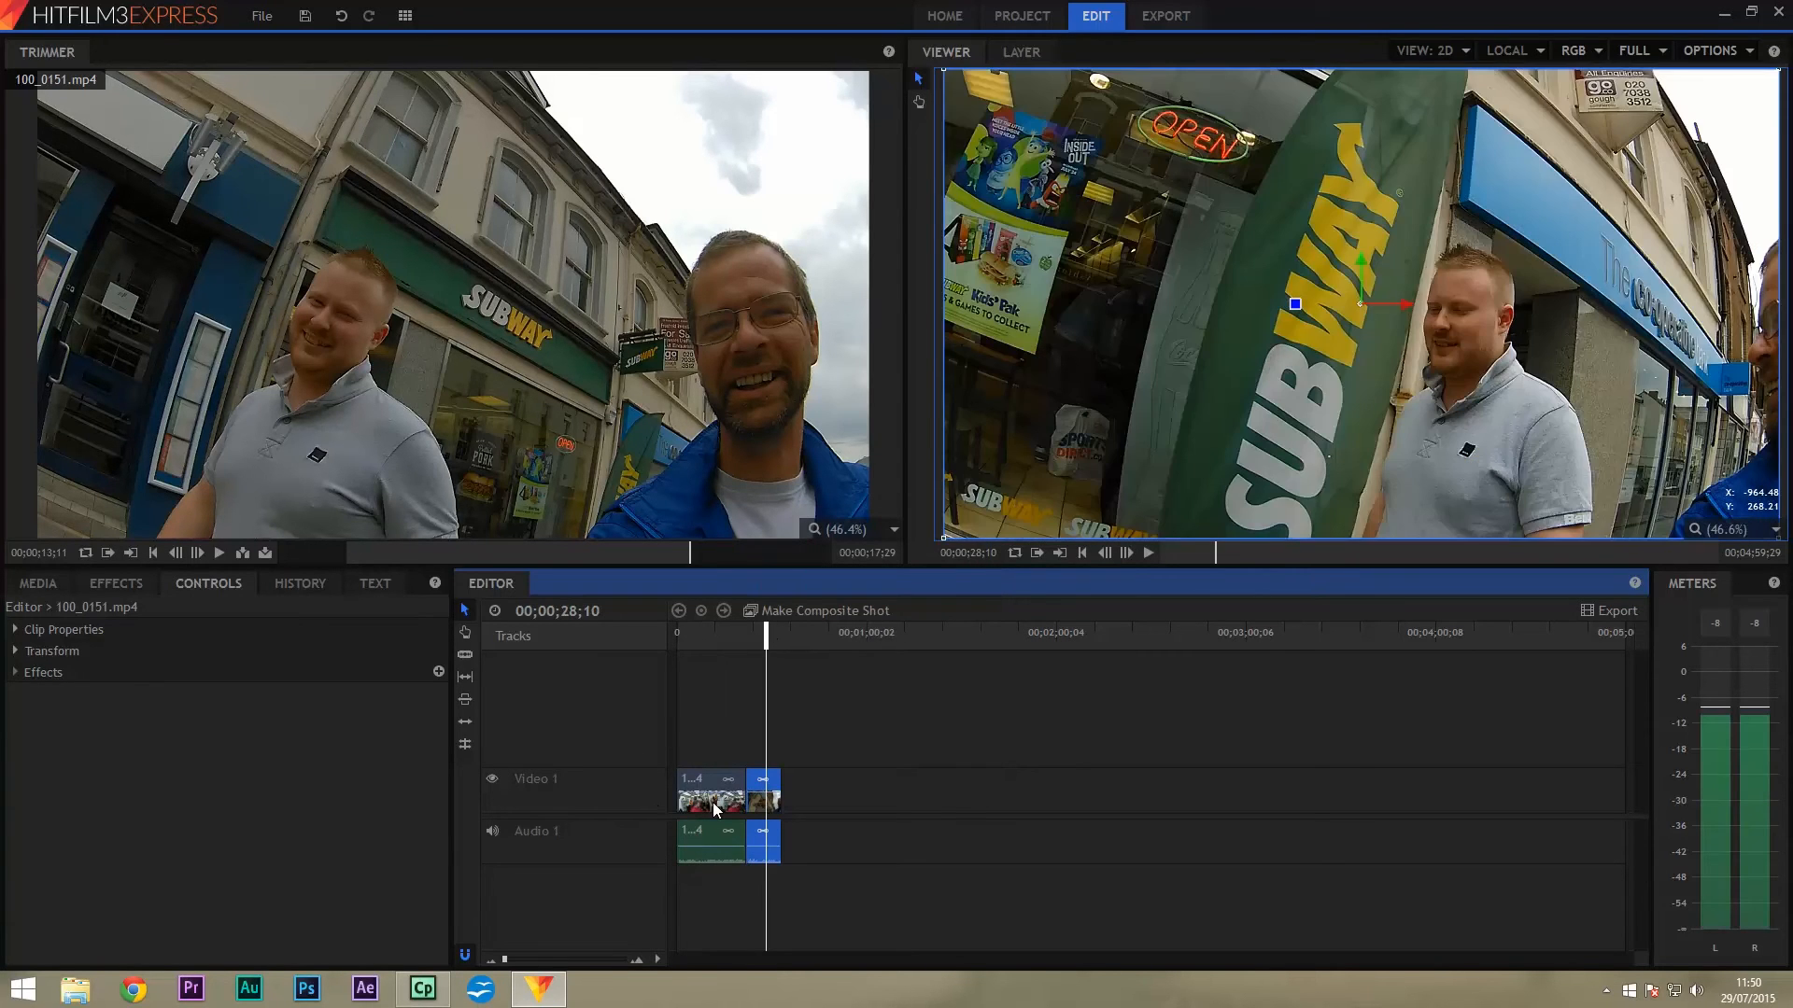
Apply Brightness & Contrast to the 100_0151.mp4 street clip with Brightness 14 and Contrast 18.
click(112, 584)
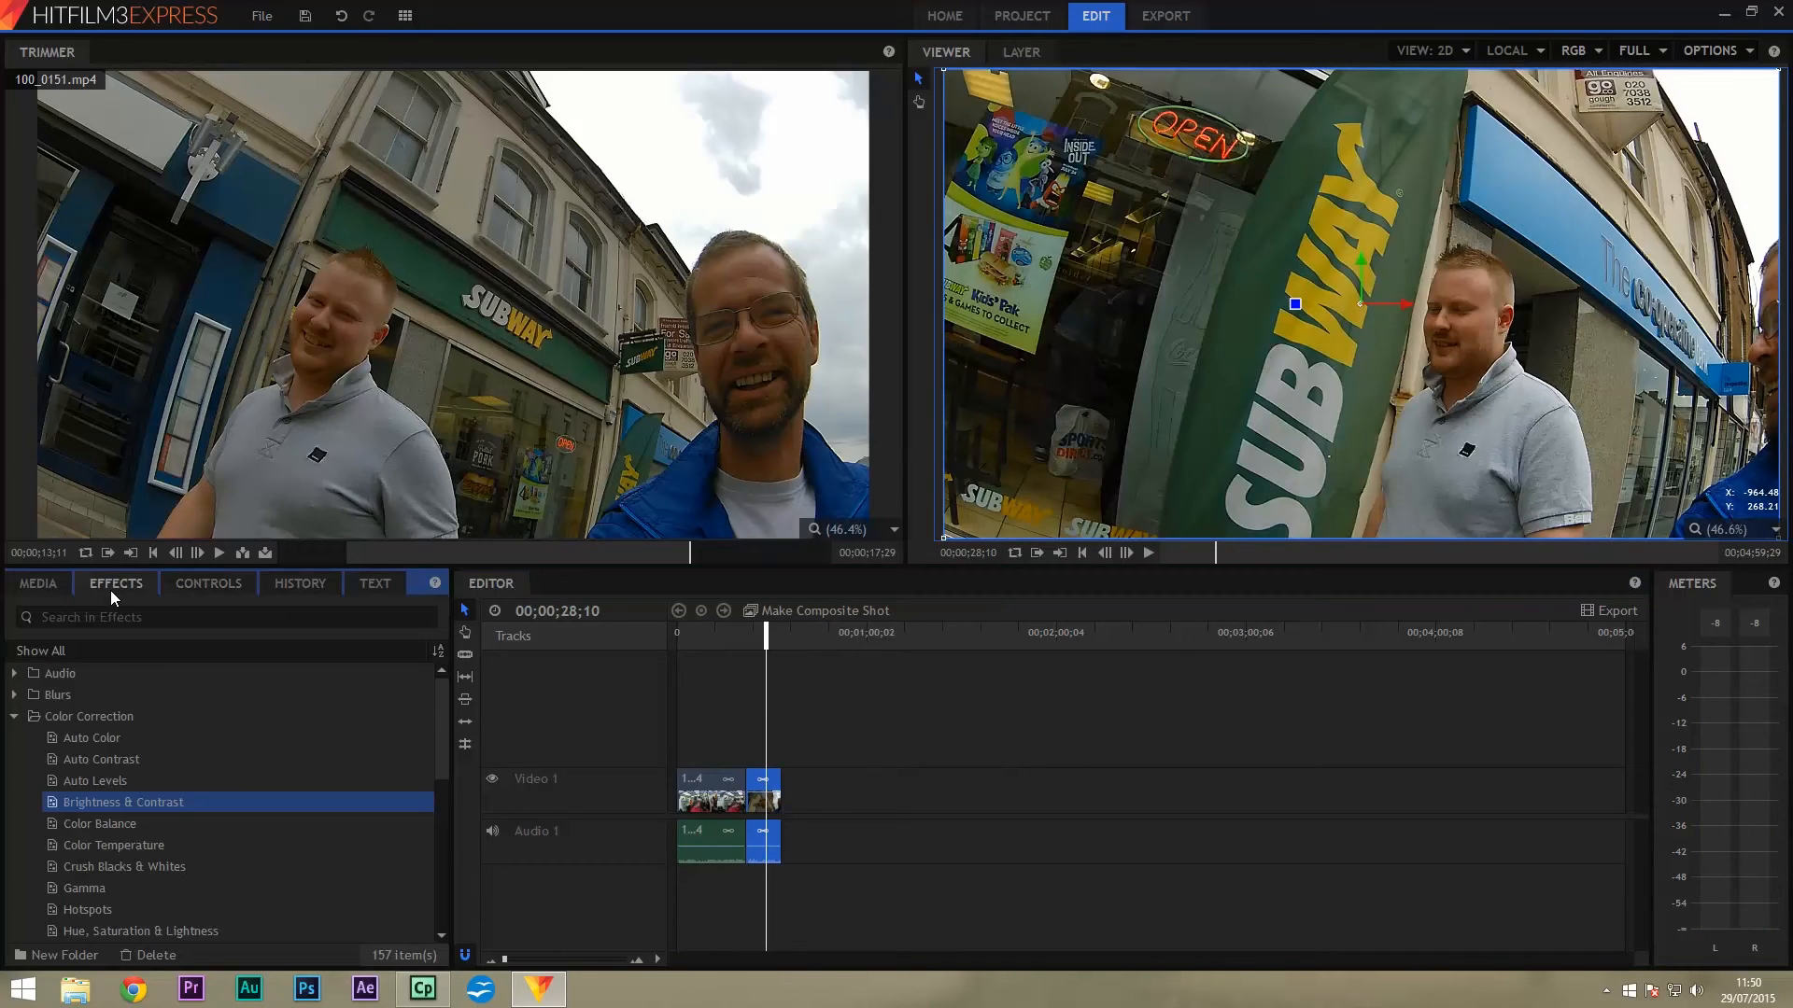
drag(52, 801, 753, 848)
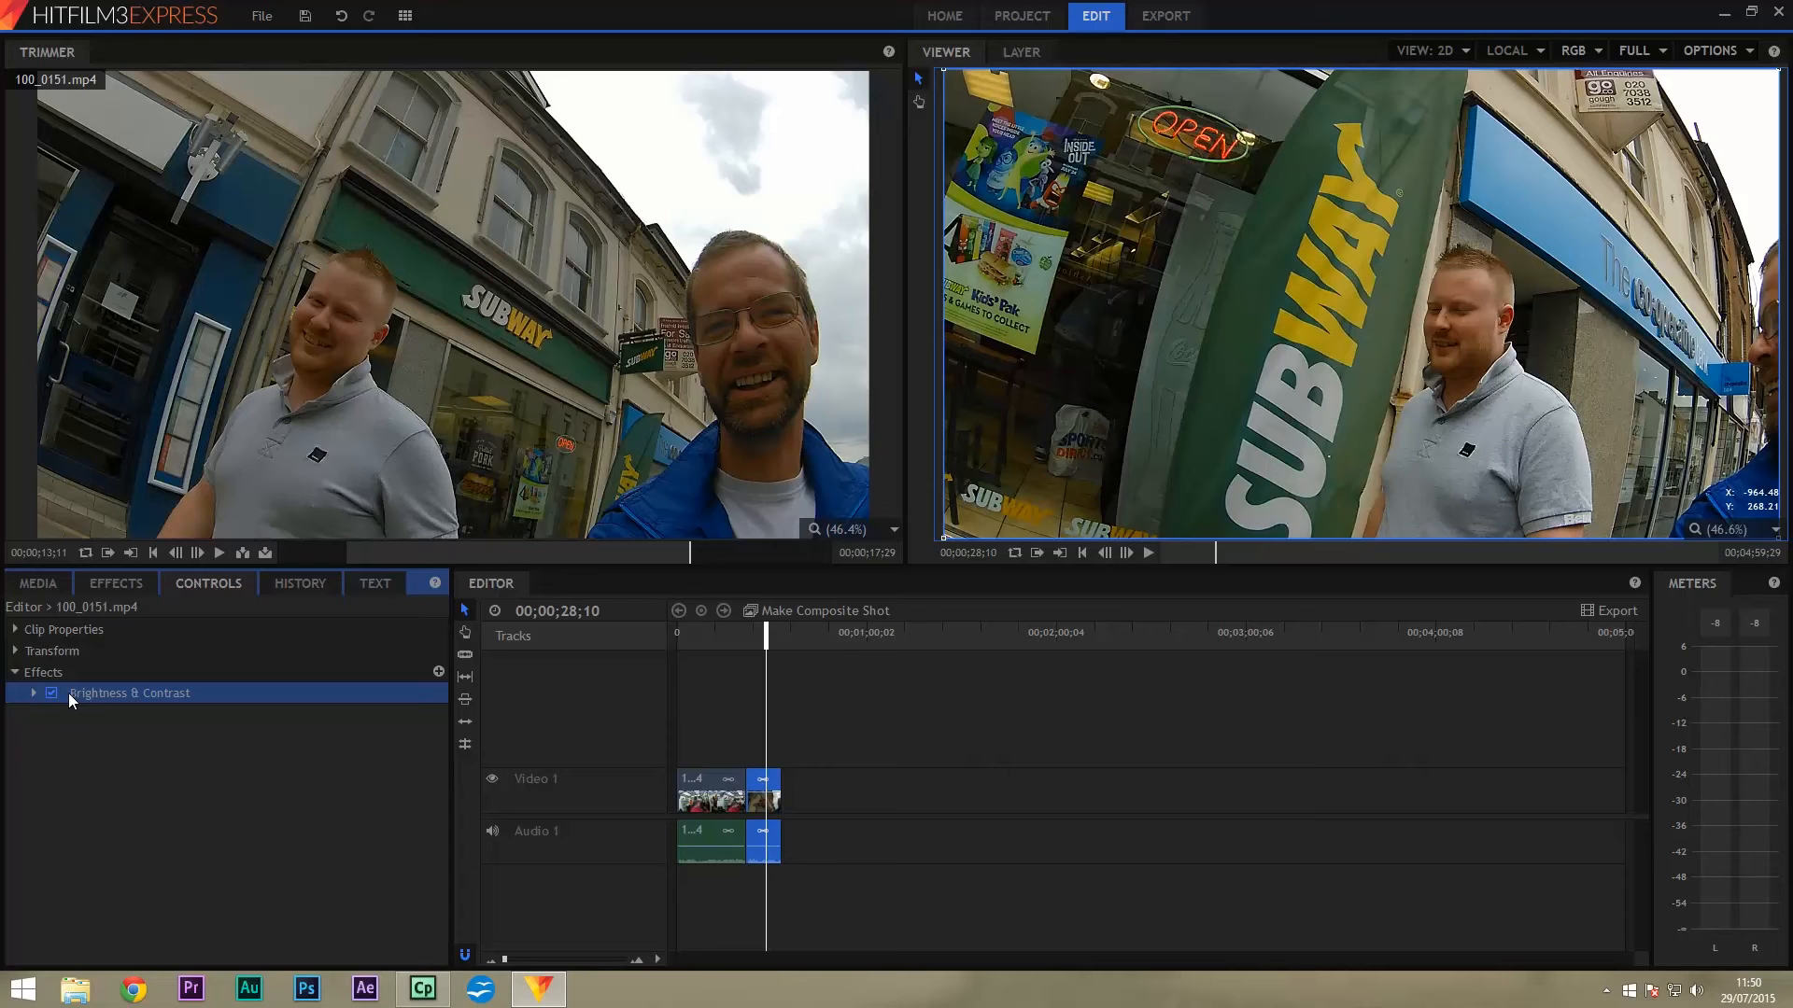
click(35, 694)
mouse_move(274, 715)
mouse_down()
mouse_move(288, 738)
mouse_move(288, 715)
mouse_up()
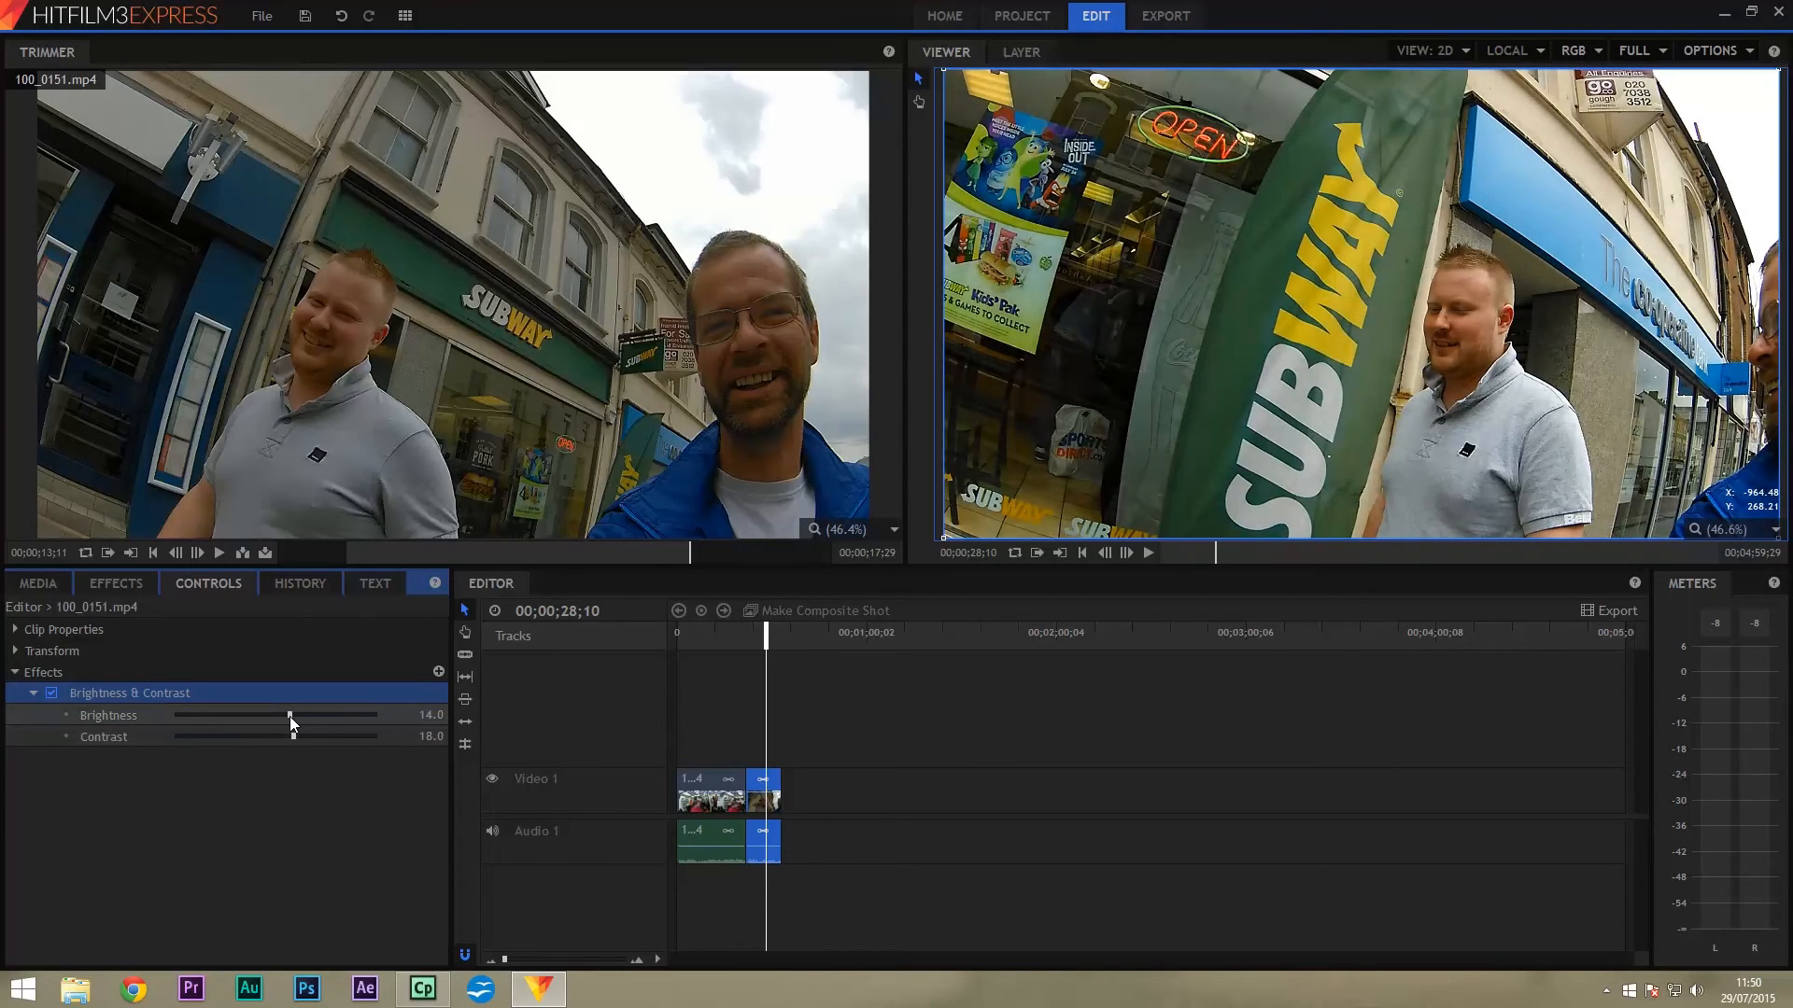
click(34, 692)
Add Color Balance to the street clip with shadows red −8, green 4, blue 6.
click(112, 586)
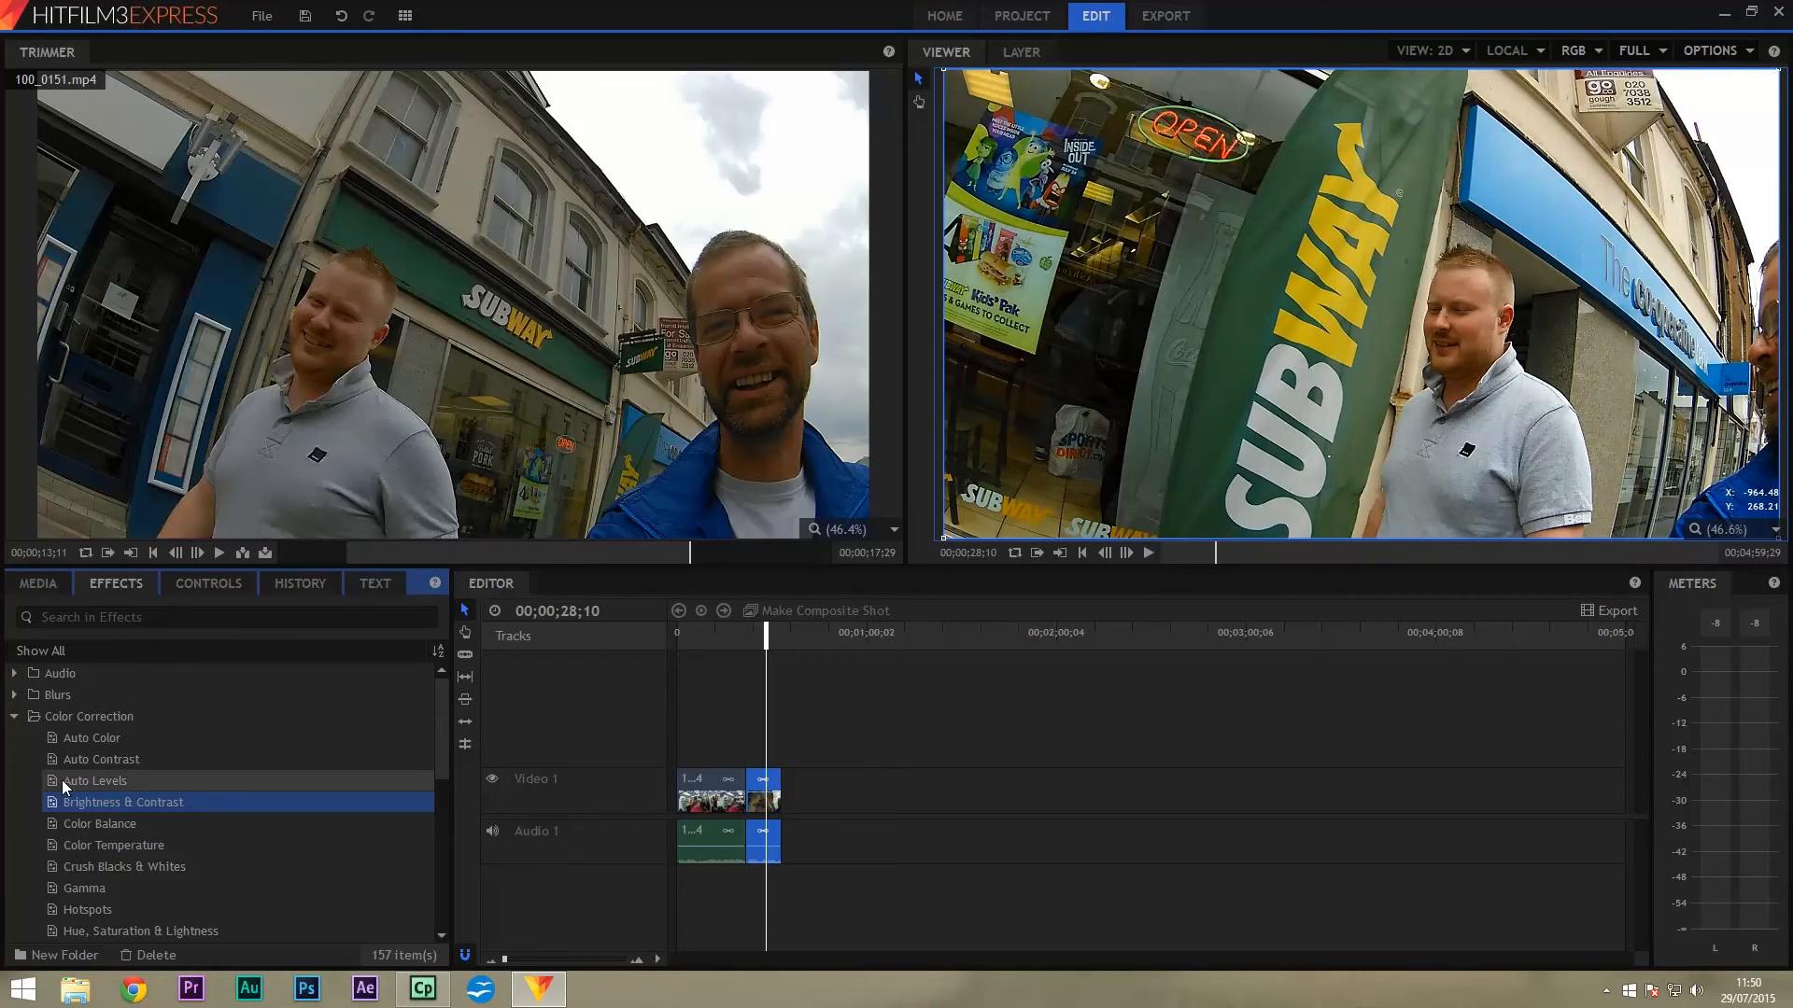
drag(48, 822, 765, 801)
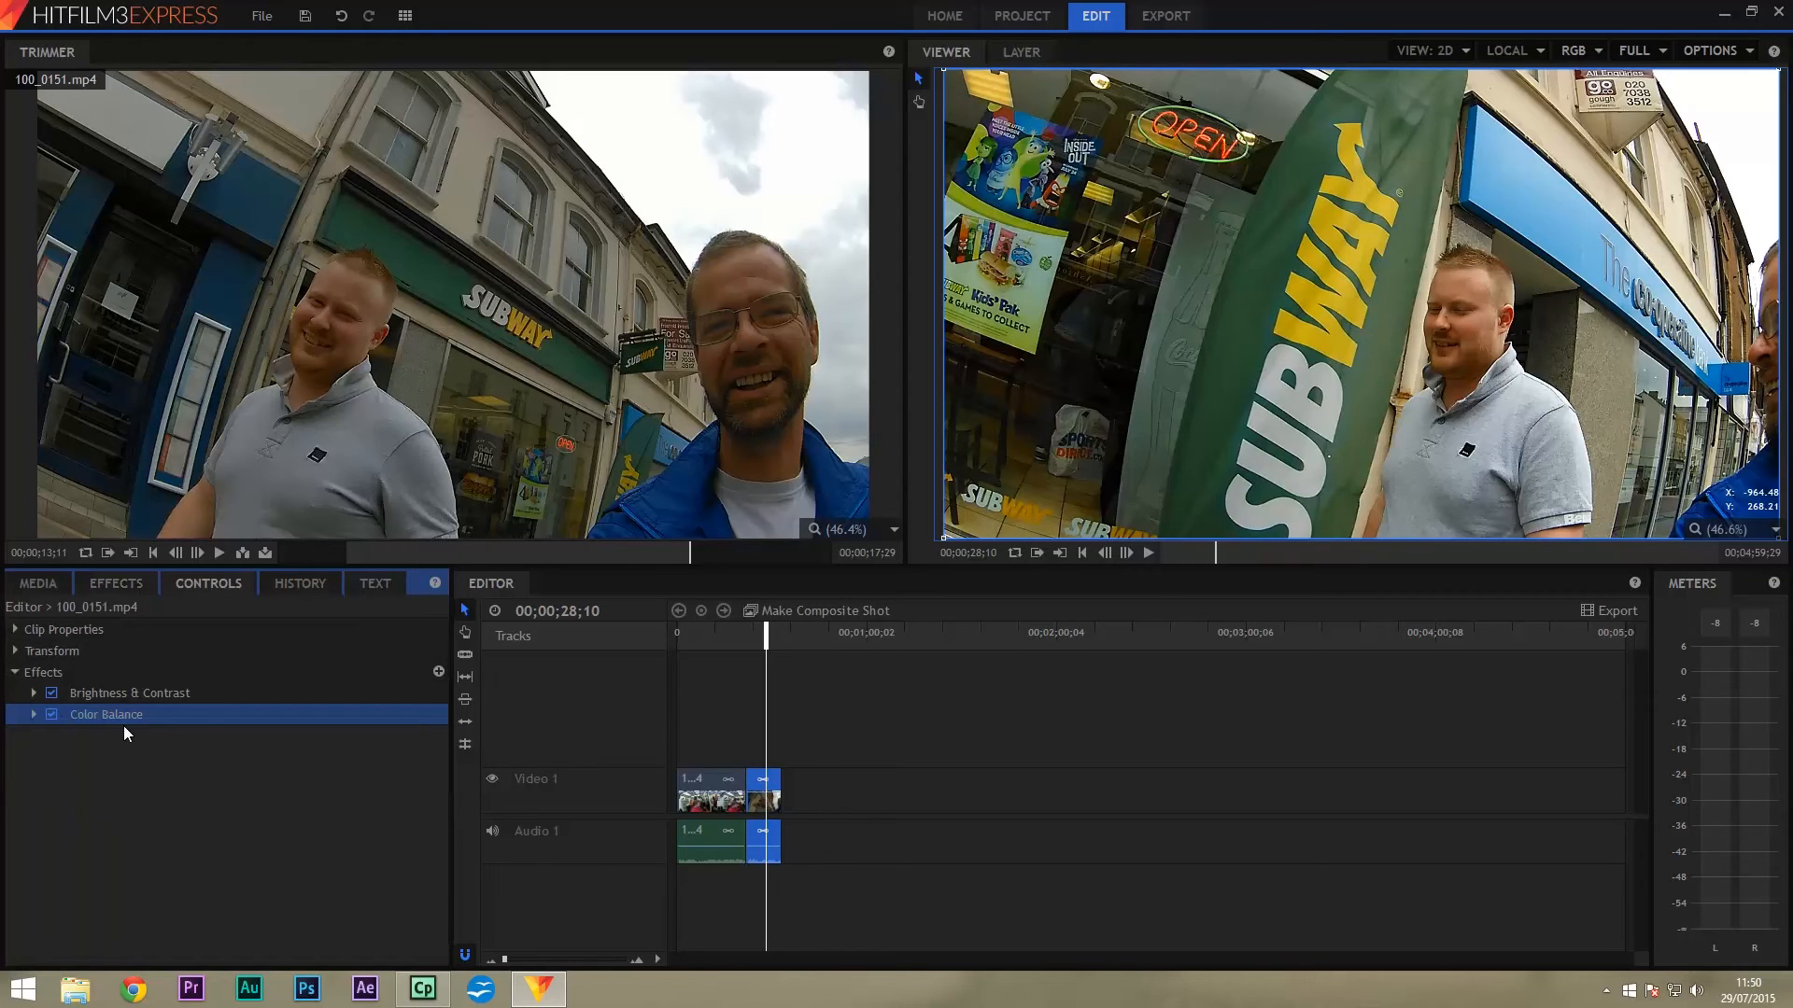
click(35, 714)
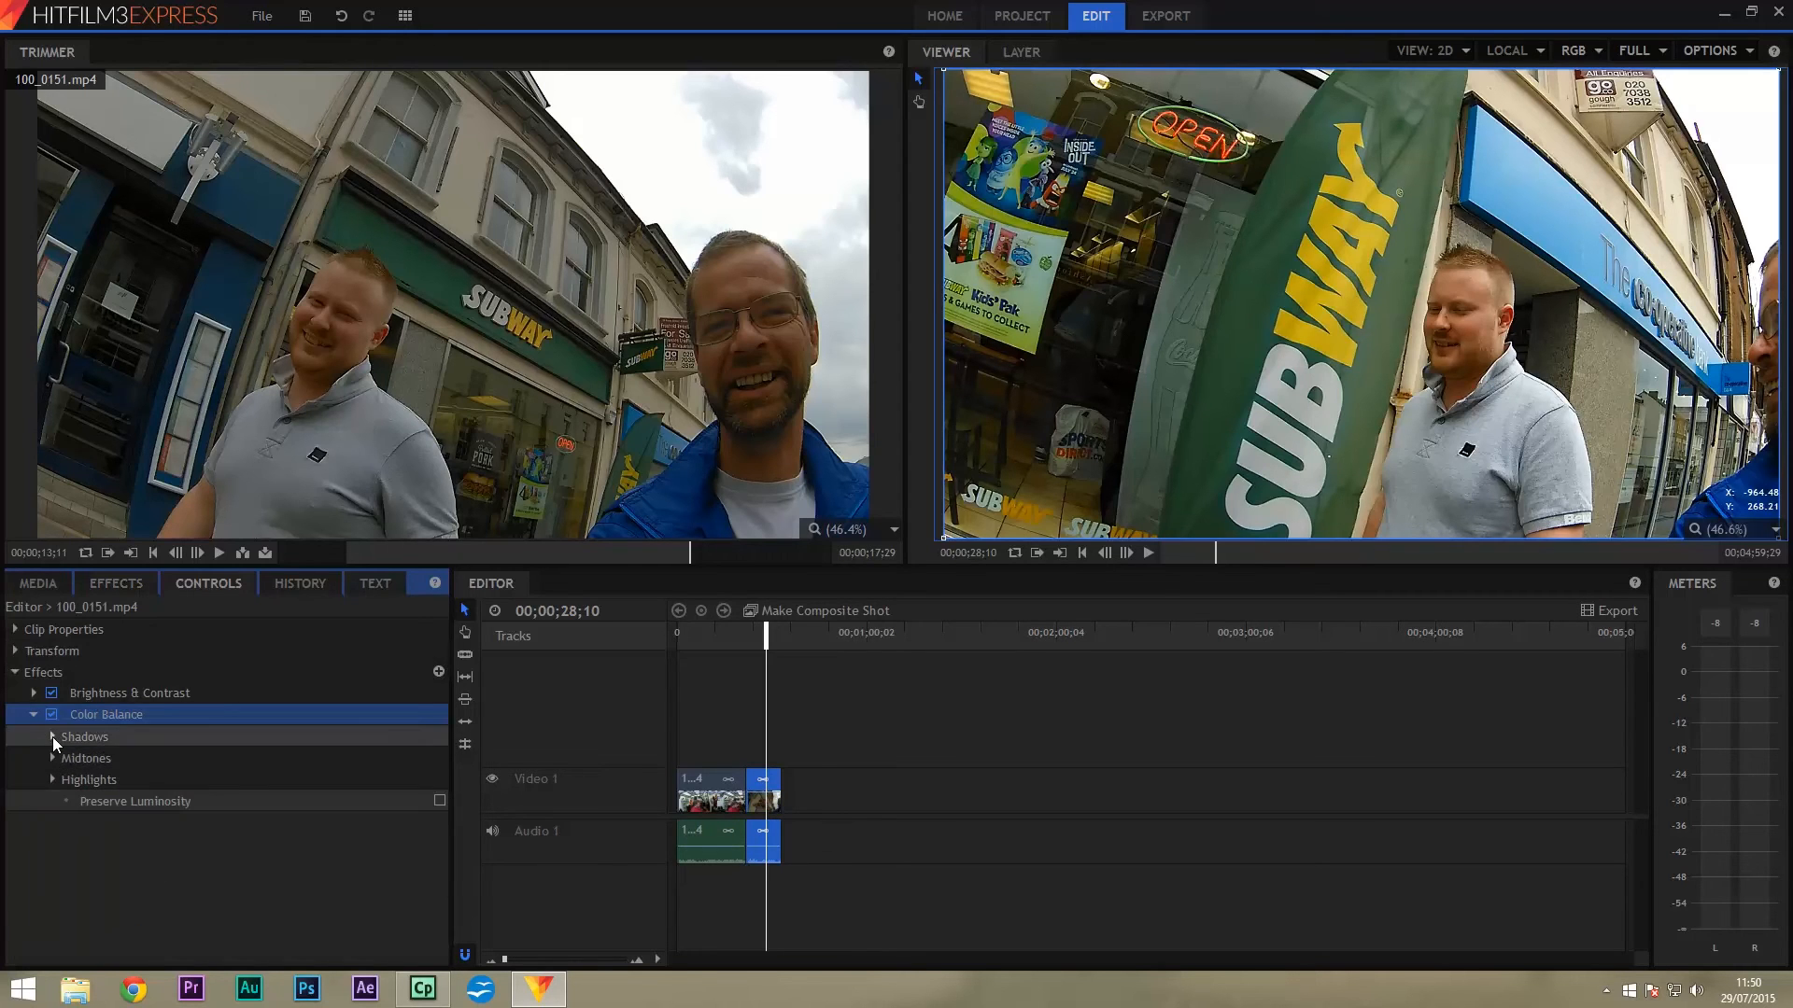
click(54, 737)
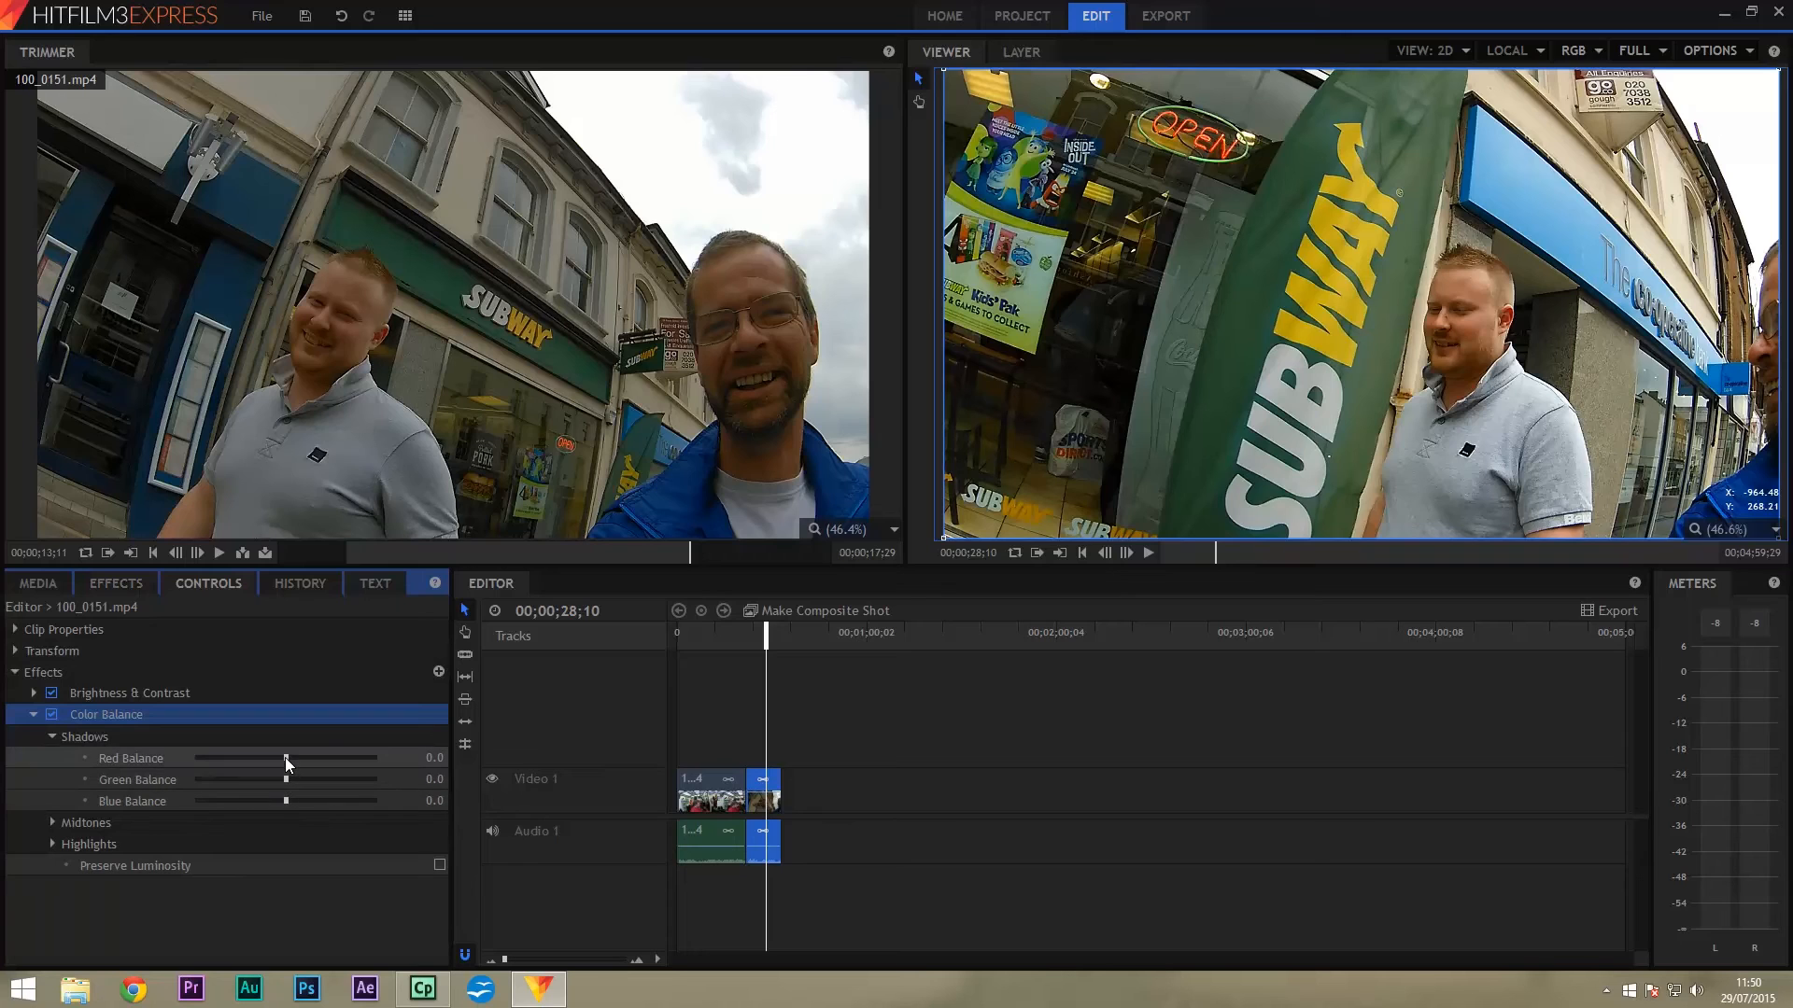
drag(286, 756, 288, 758)
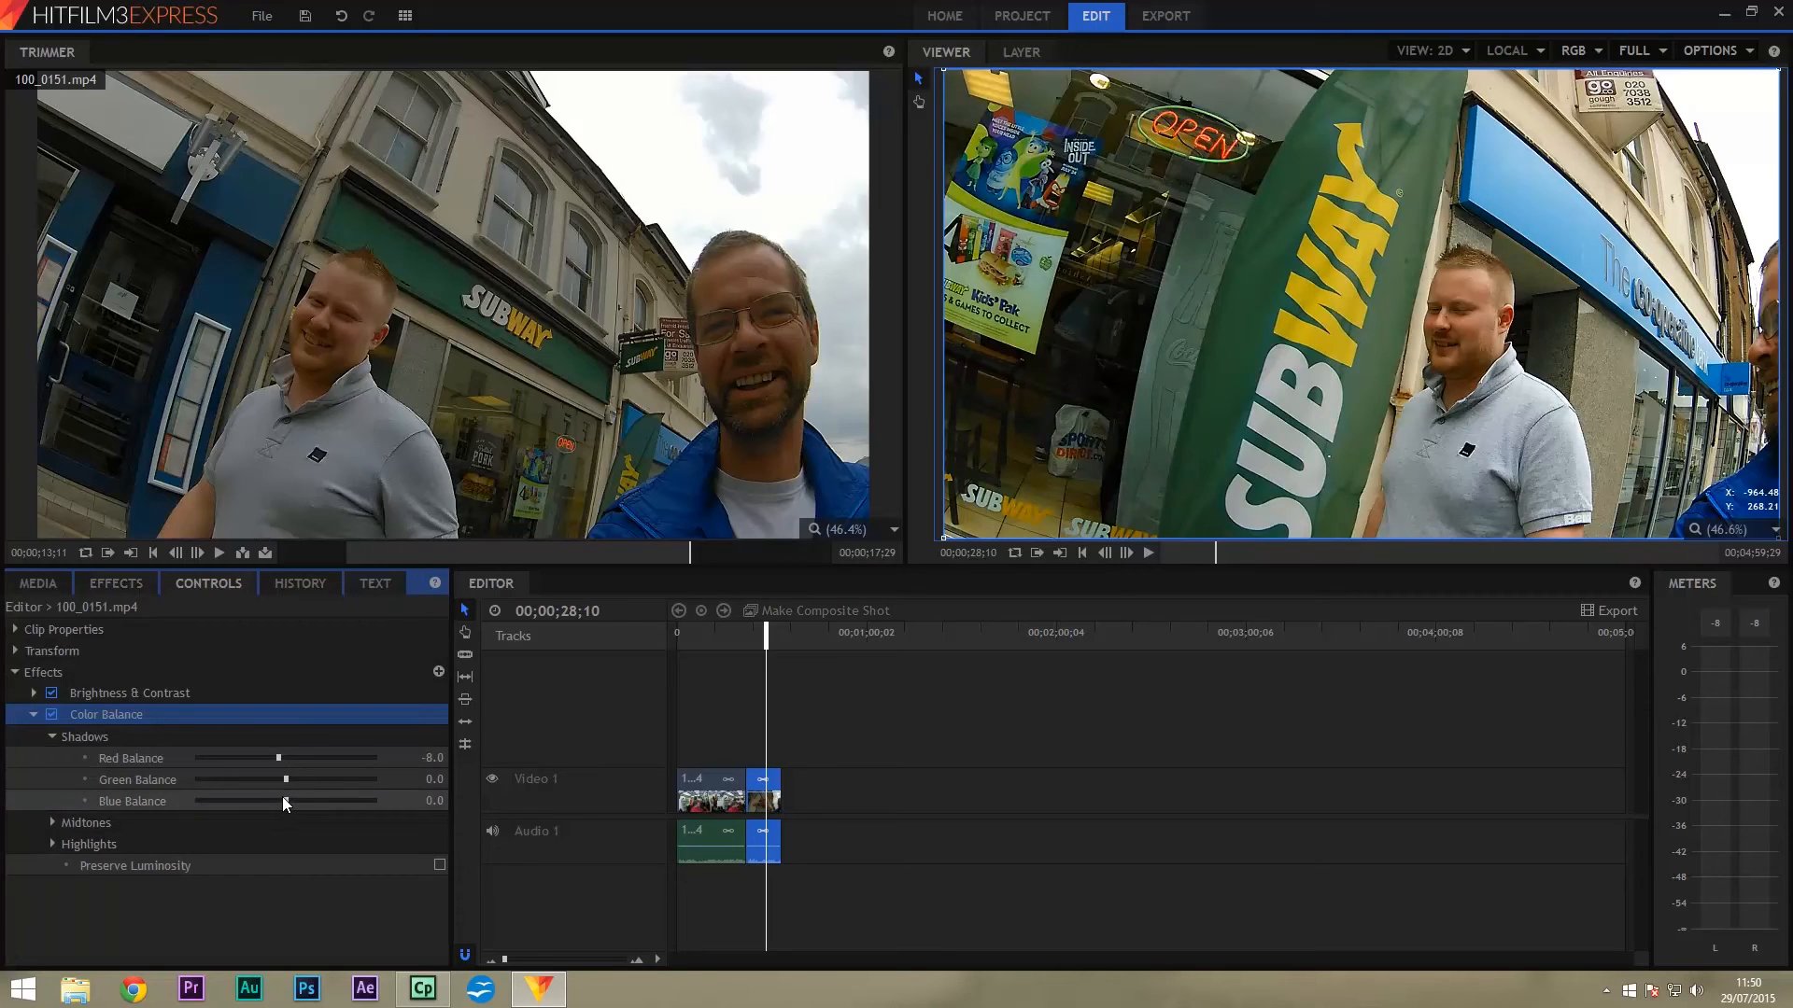
drag(297, 797, 291, 793)
Set the street clip's highlights to red −22 and blue 12, then preview the grade.
click(55, 843)
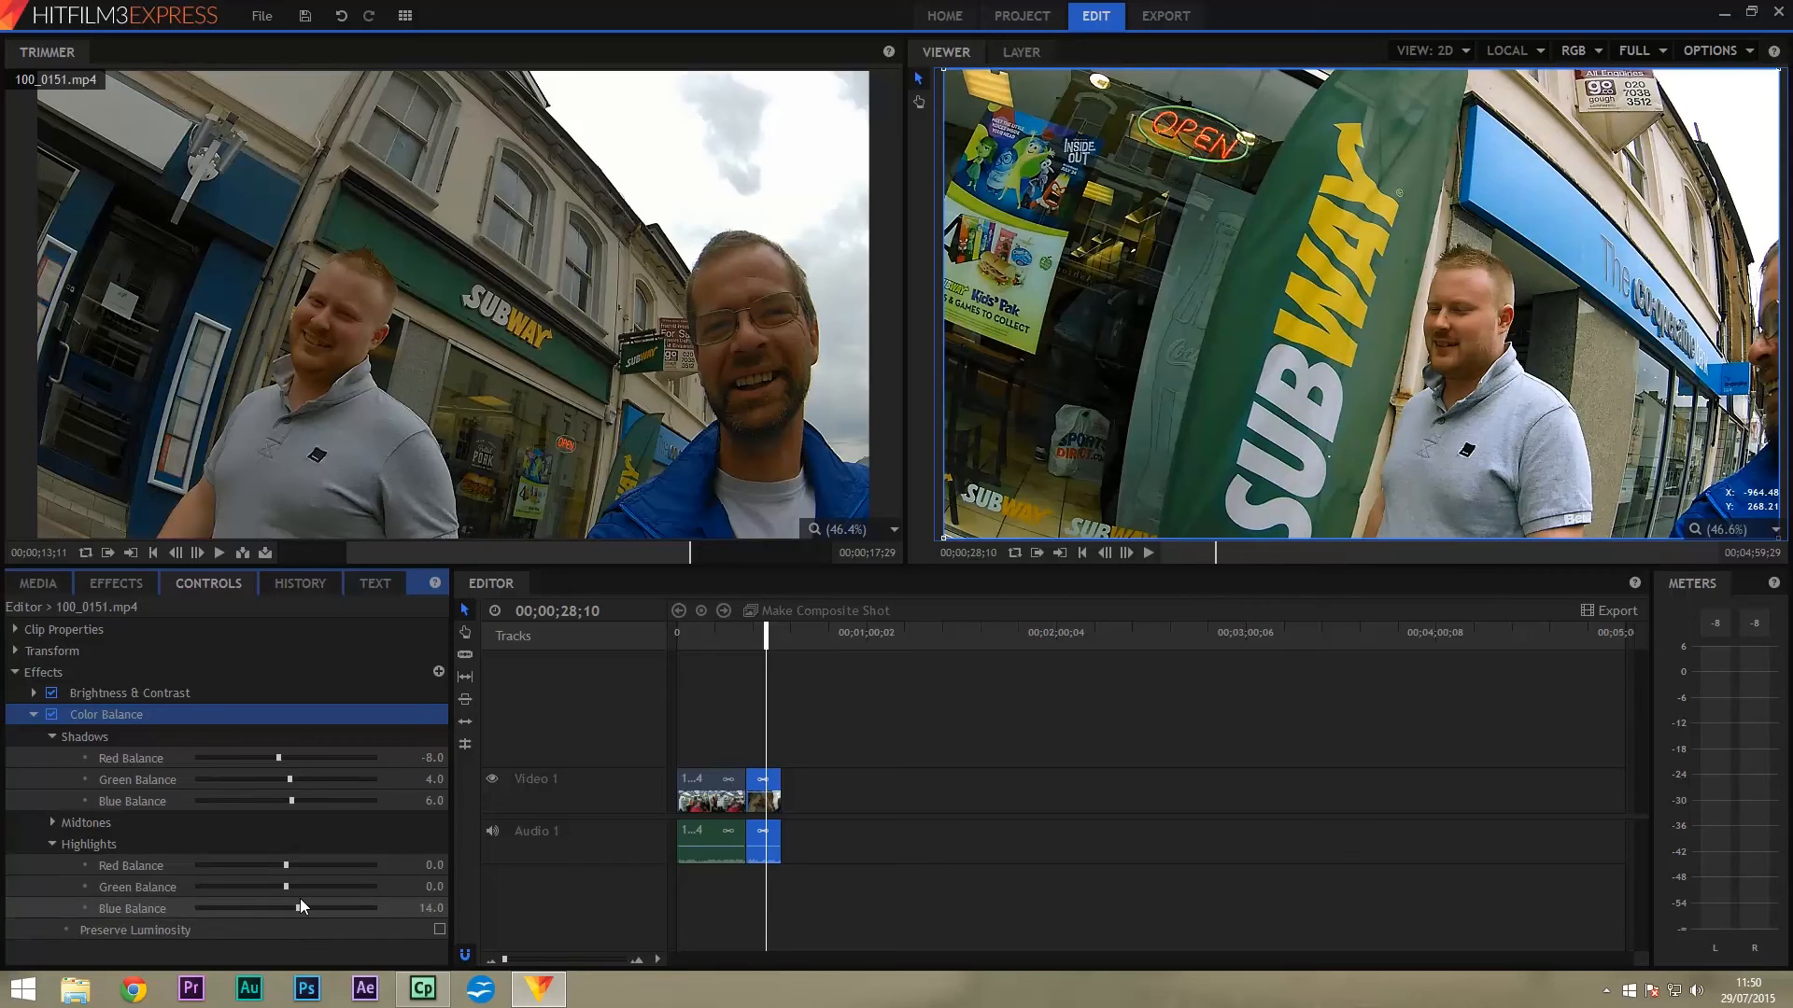
drag(287, 860, 273, 853)
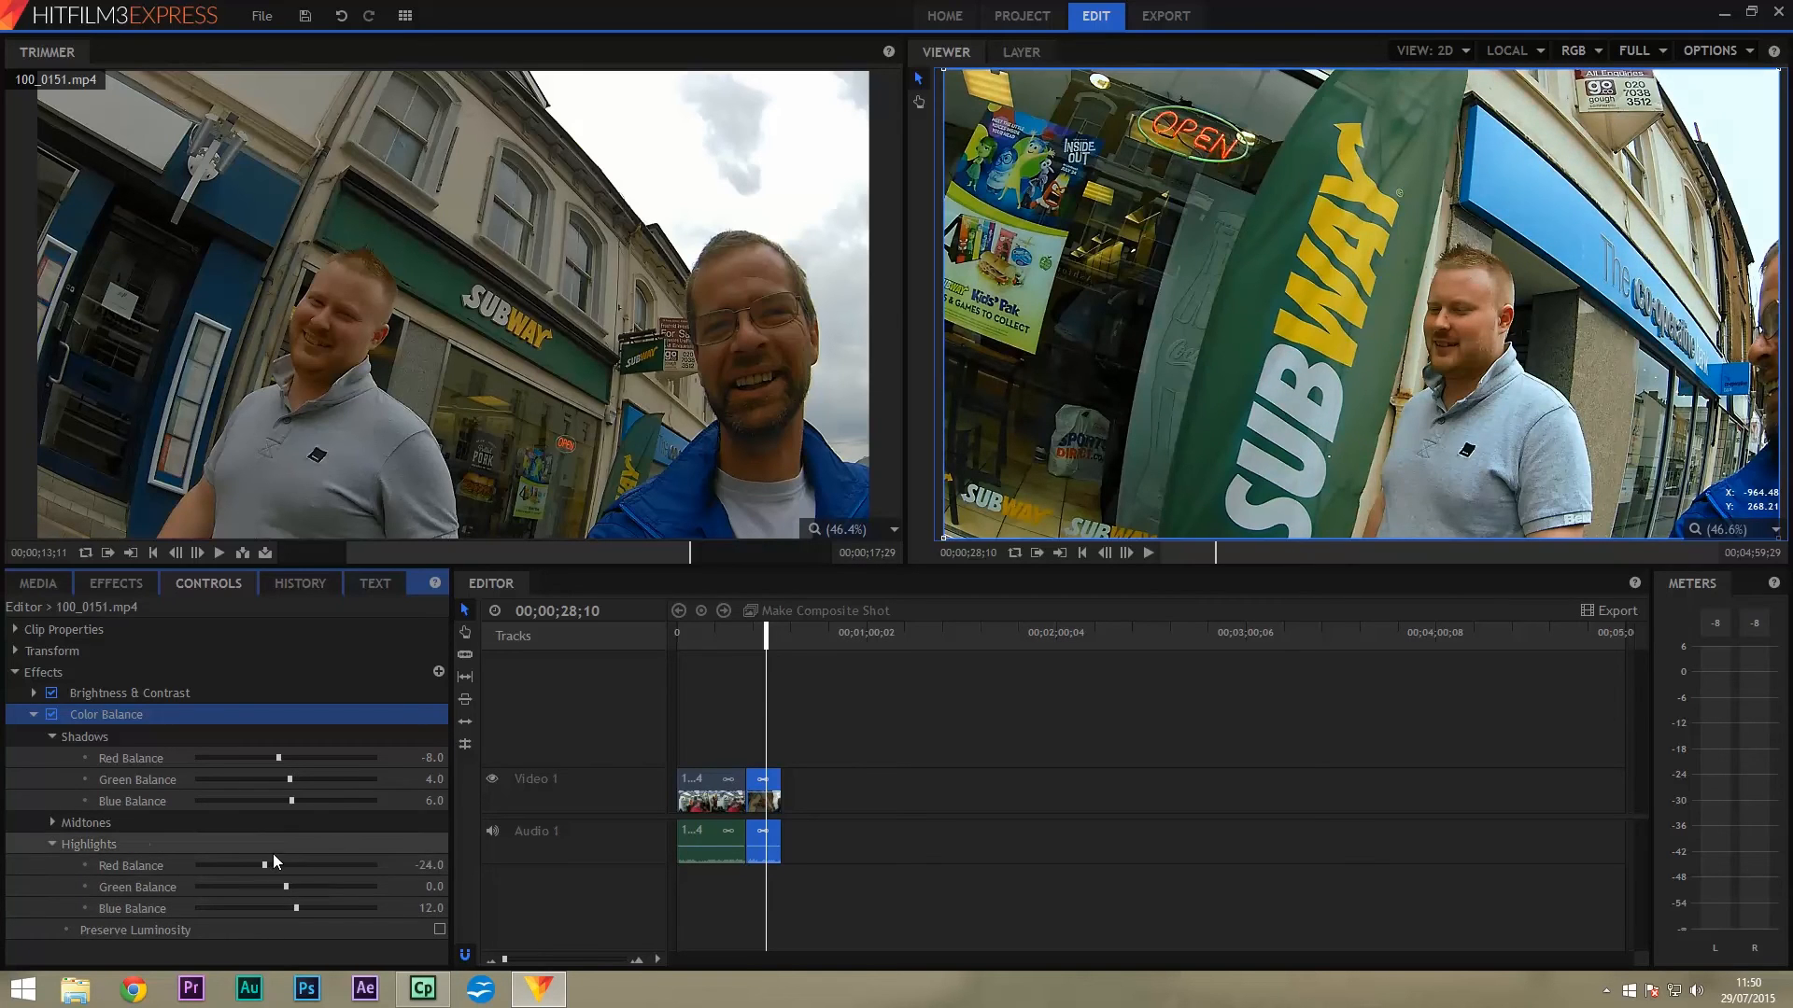
mouse_move(762, 634)
mouse_down()
mouse_move(720, 646)
mouse_move(759, 646)
mouse_up()
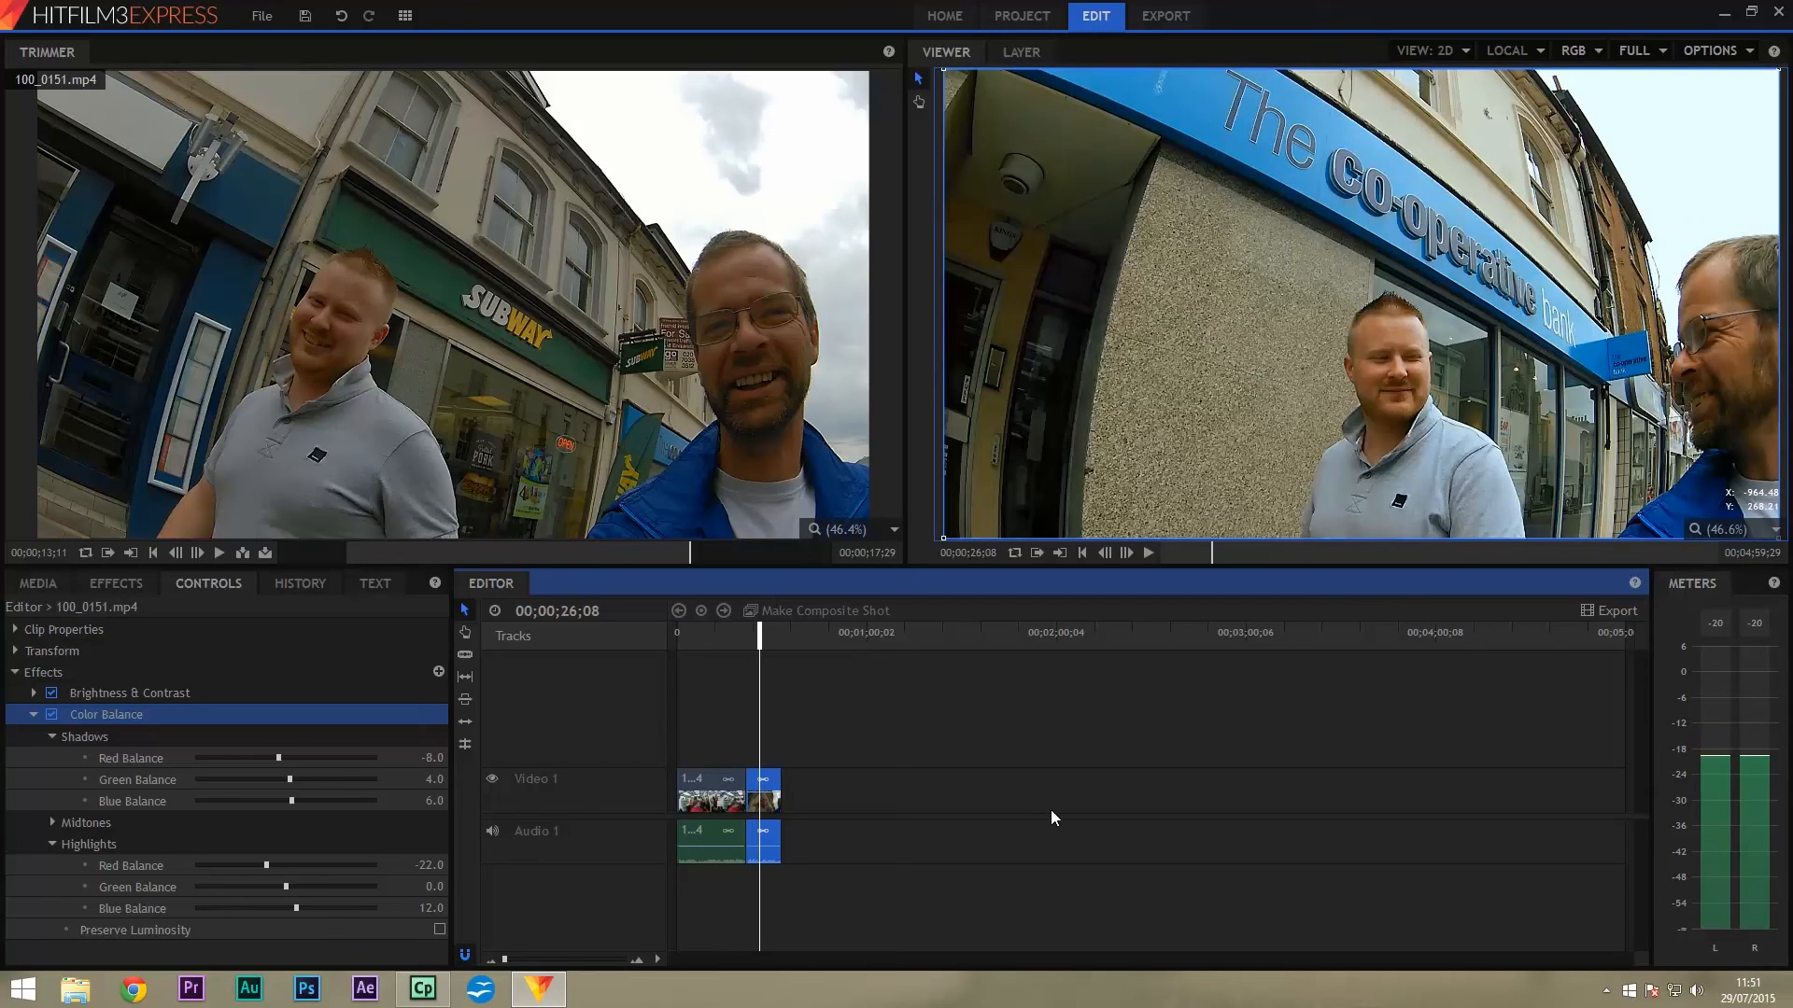
Compare the Image Sequence and AVI options, then export with H.264 at 1920×1080, 29.97 fps, AAC.
click(1166, 16)
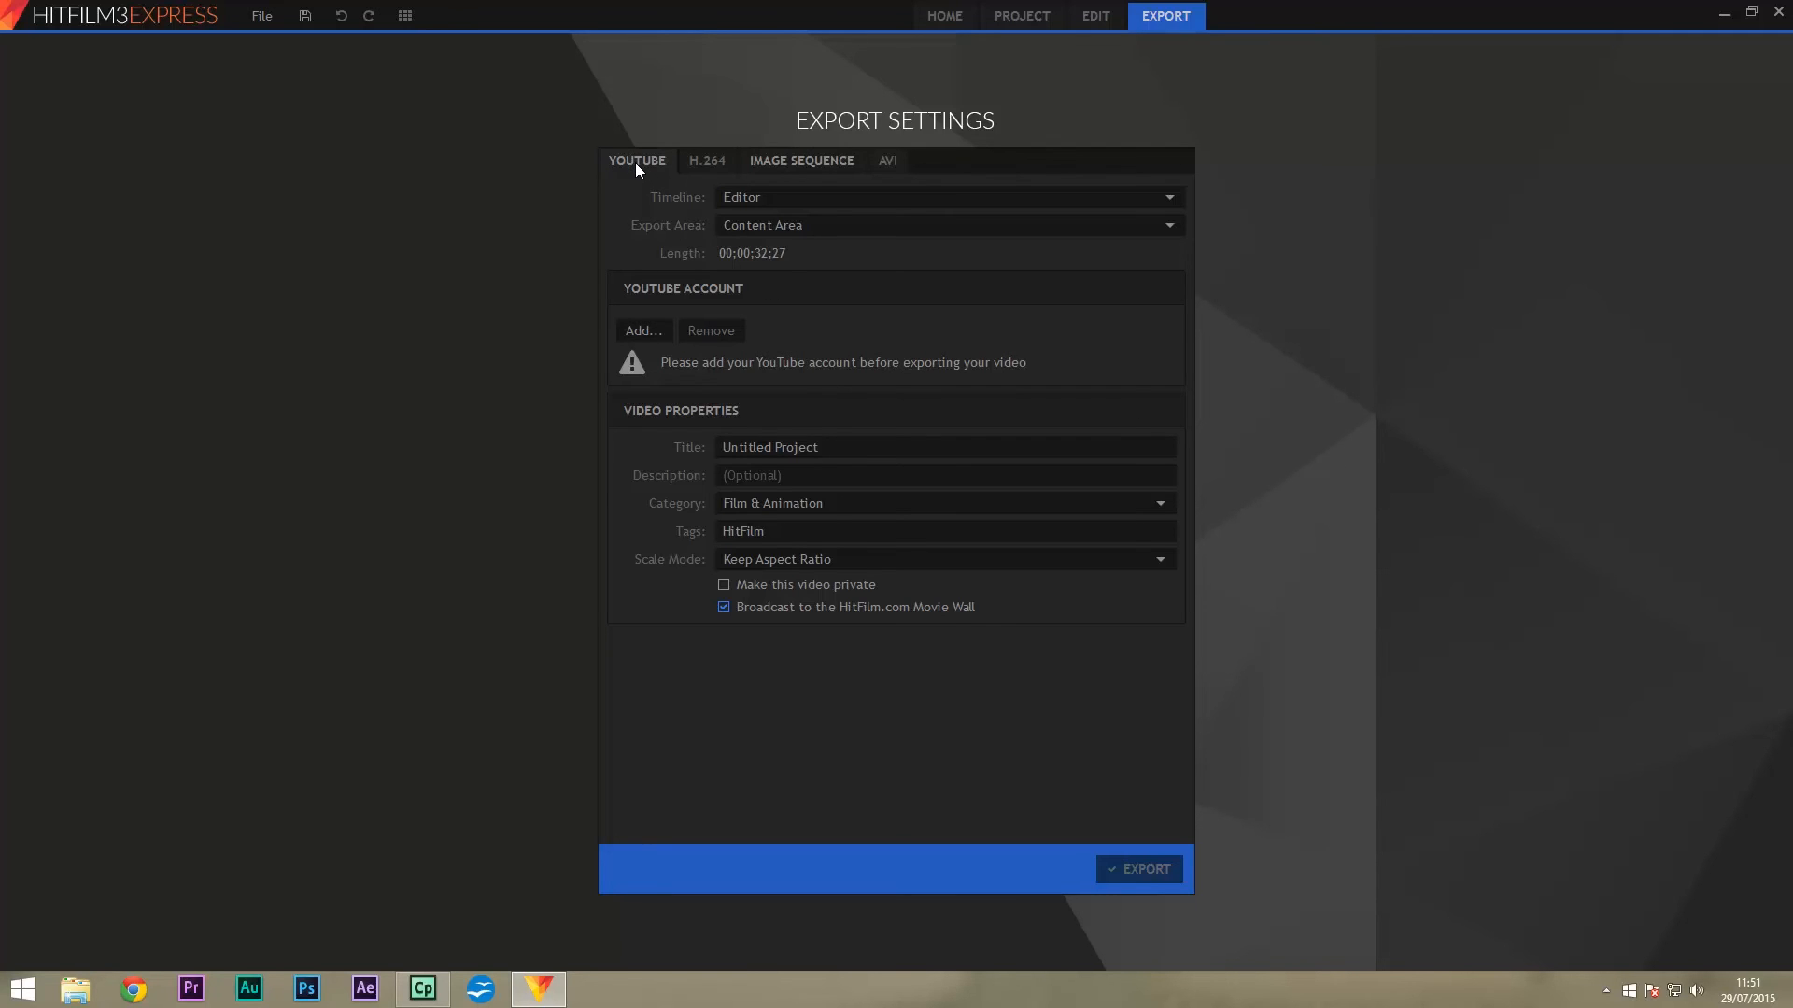
click(696, 161)
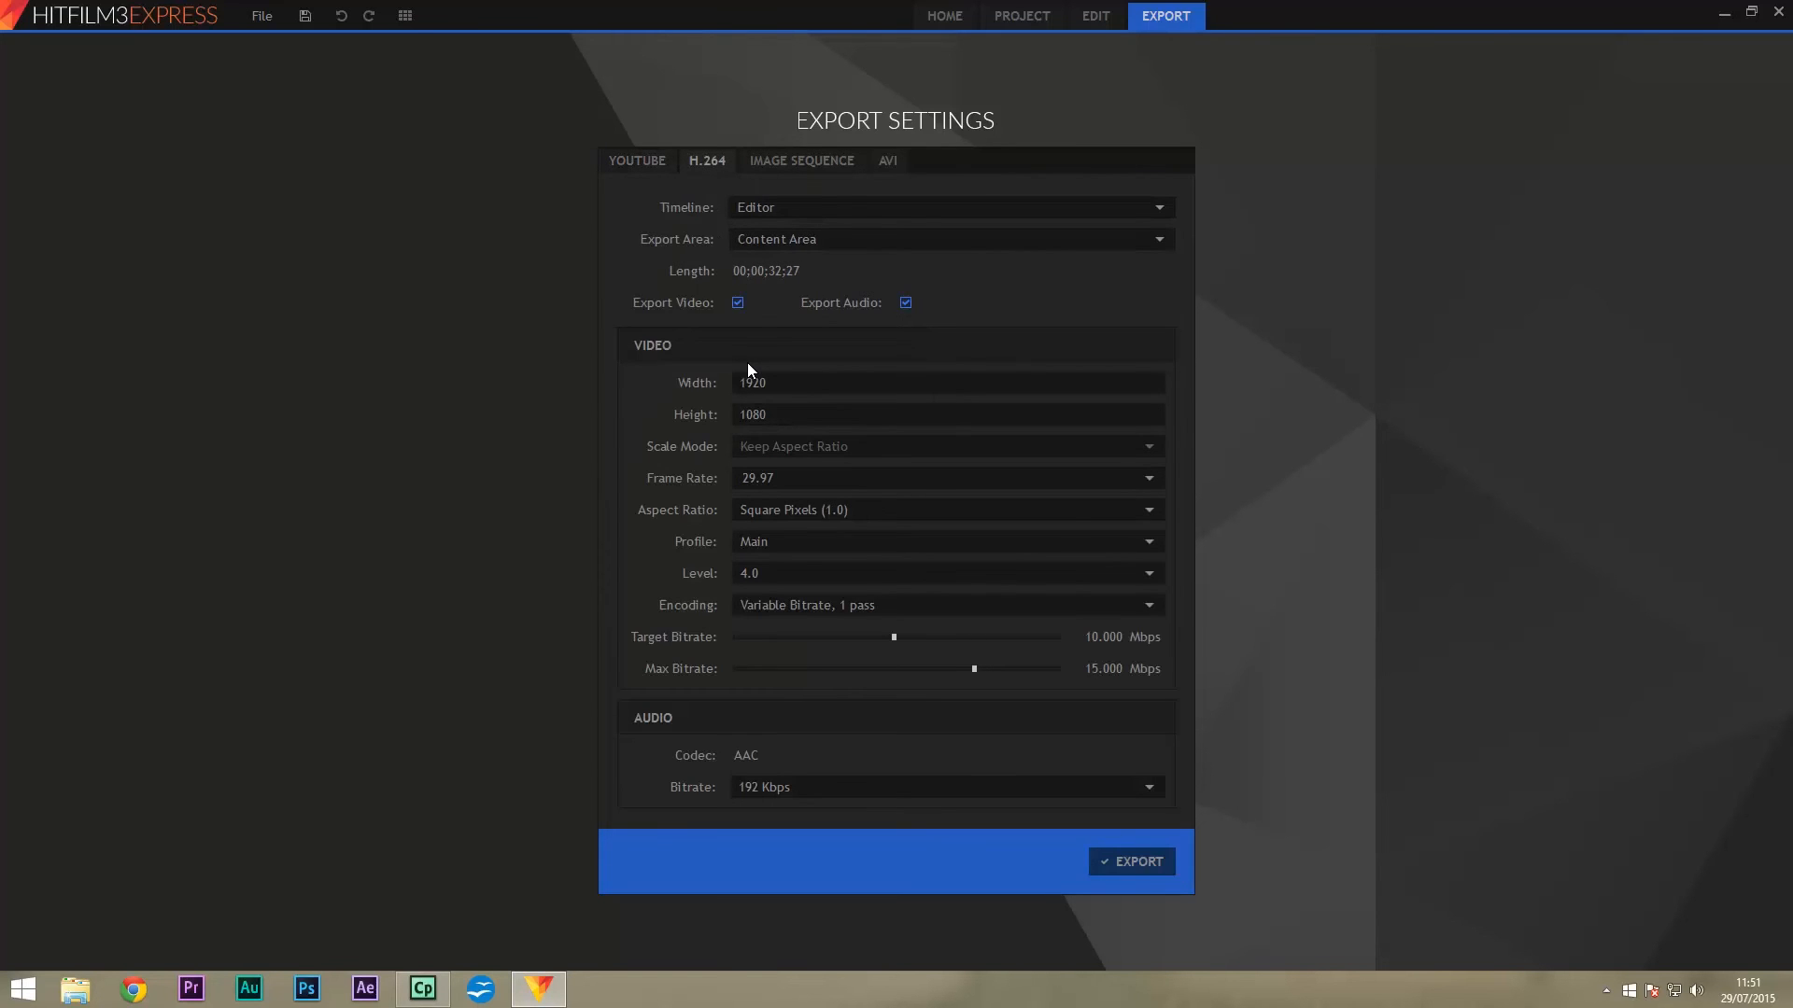
click(822, 166)
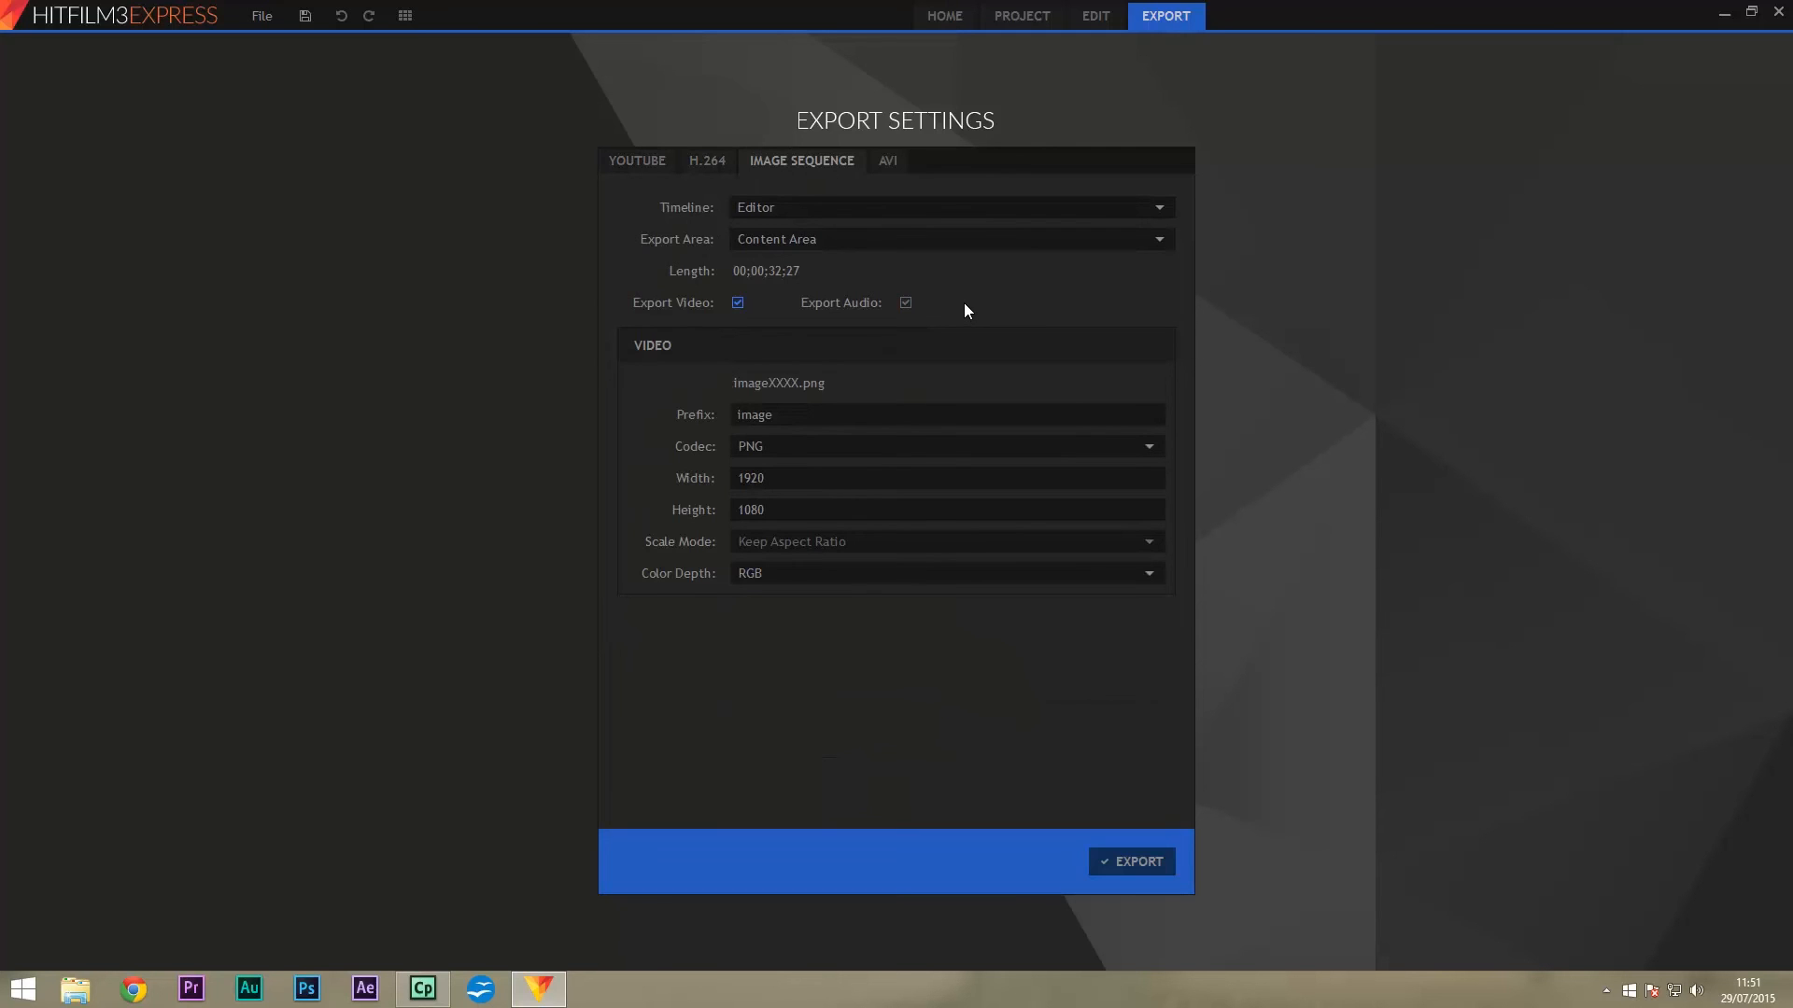
click(894, 153)
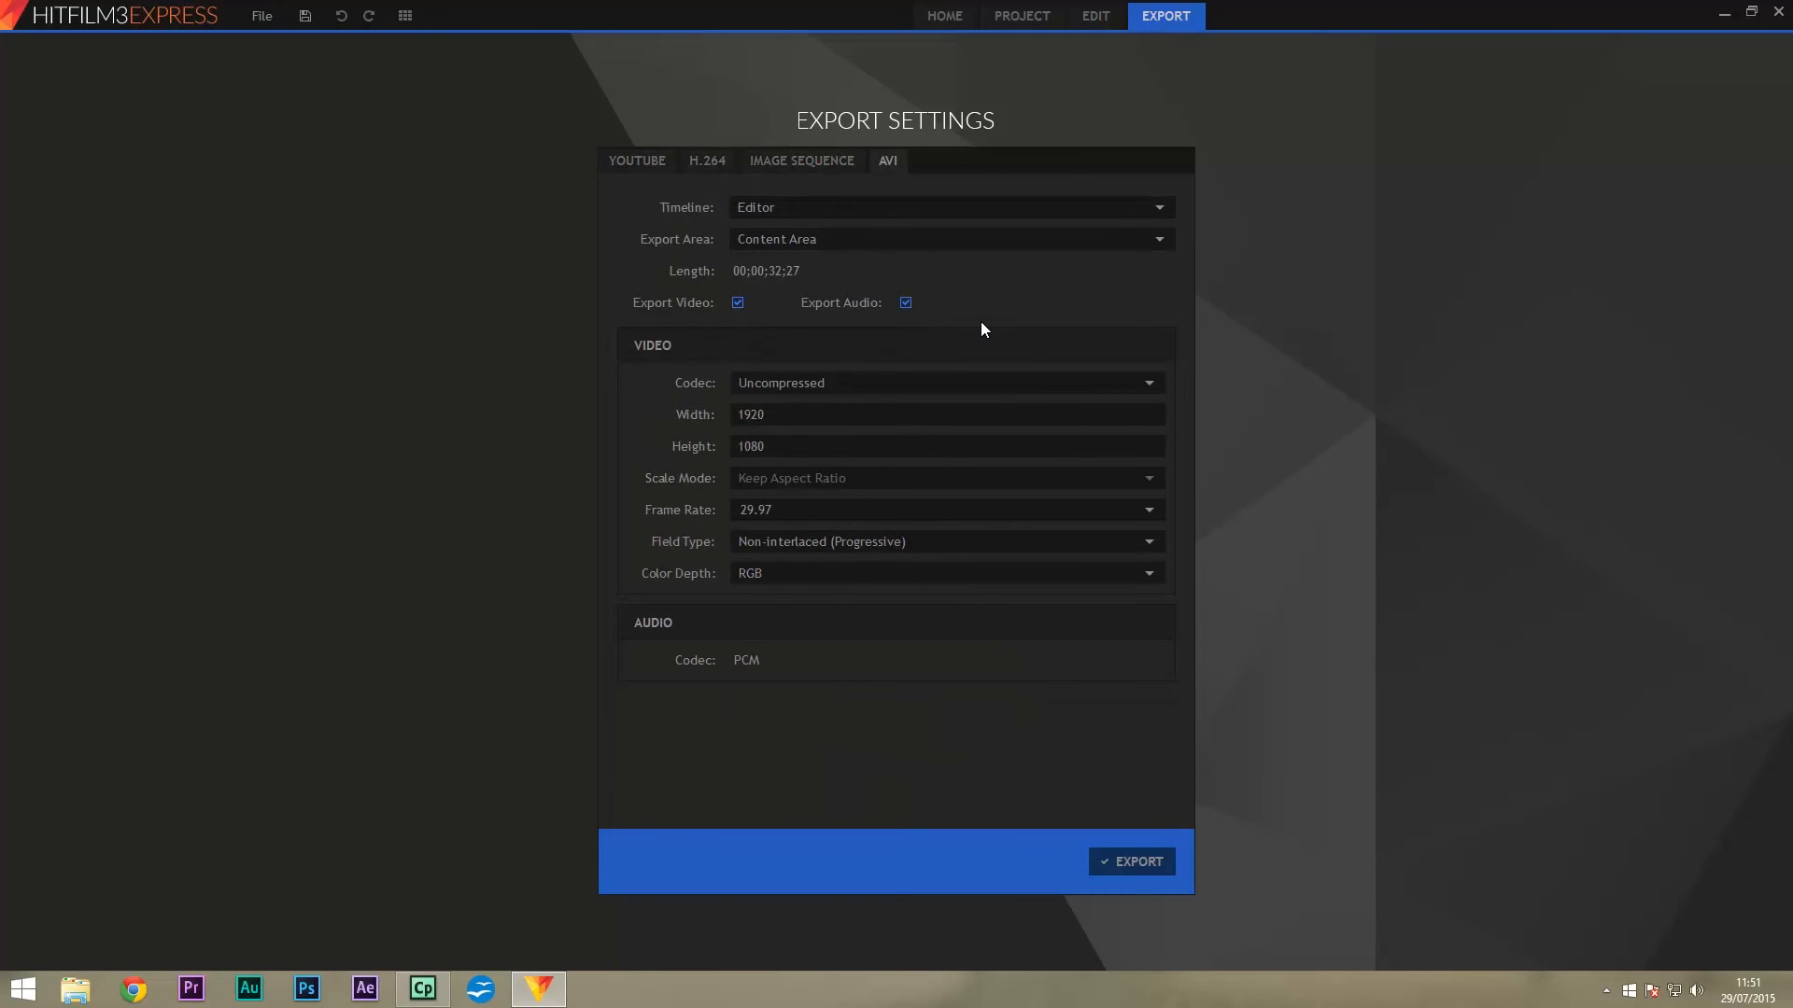
click(702, 162)
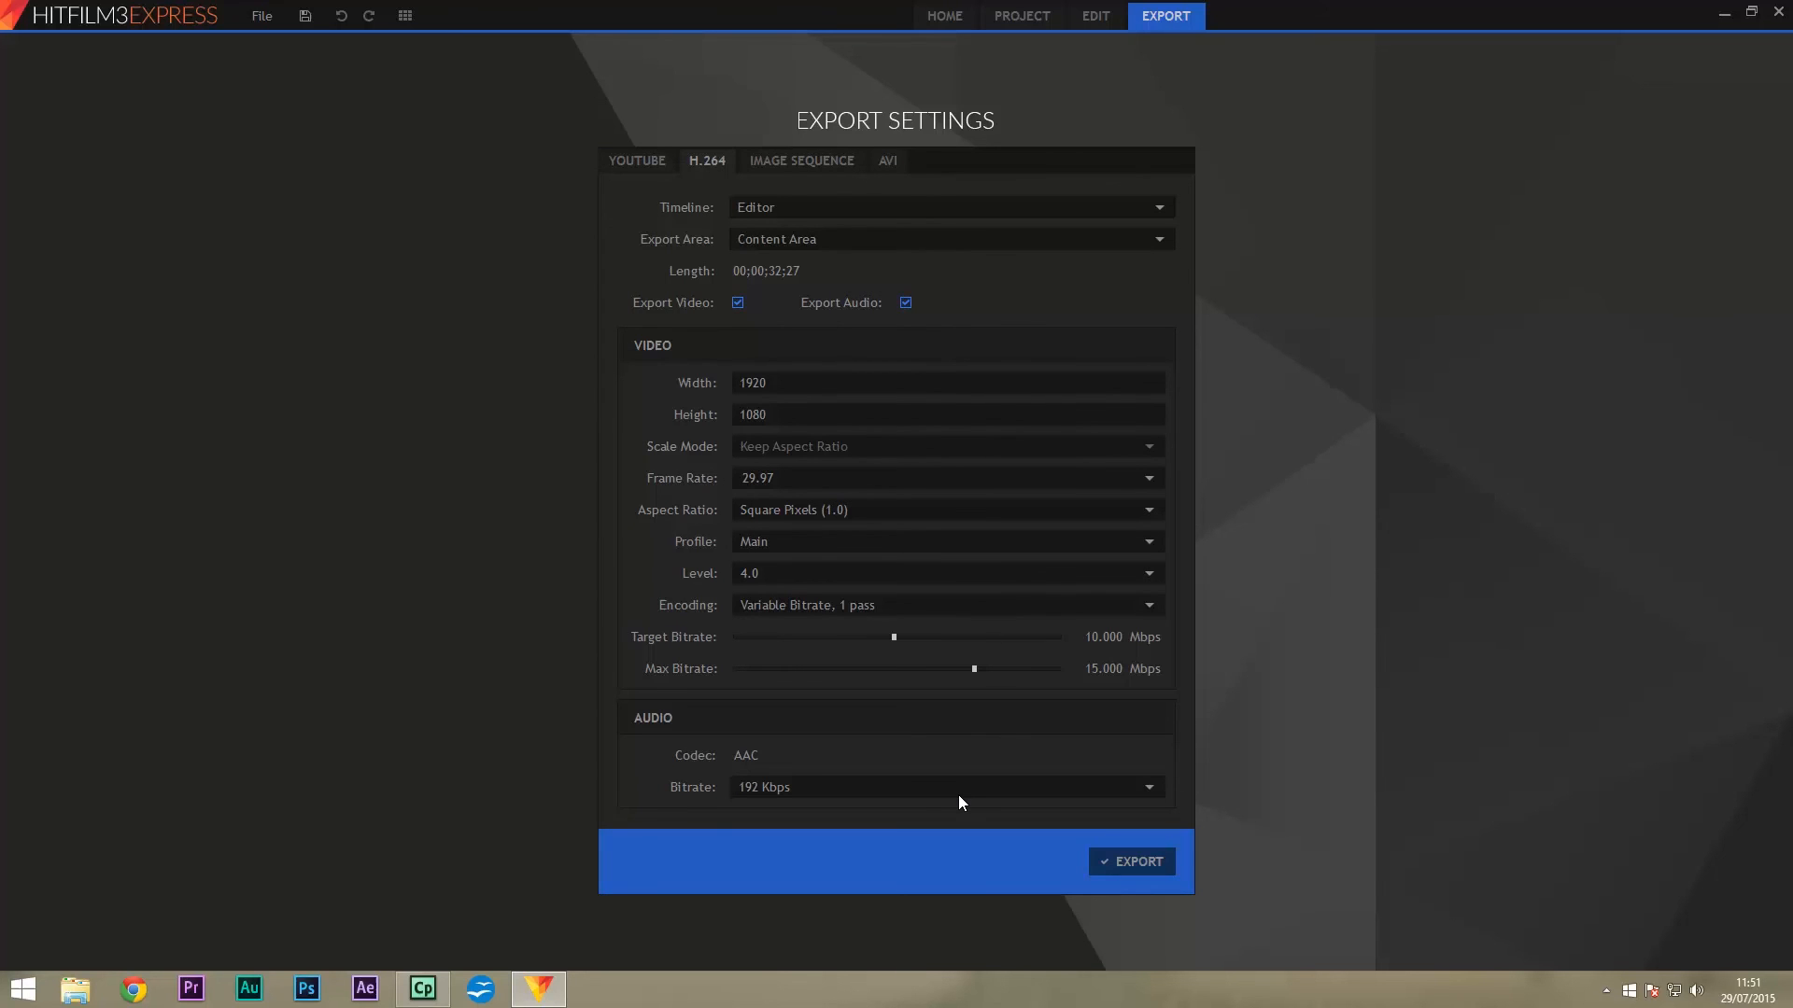
click(1148, 863)
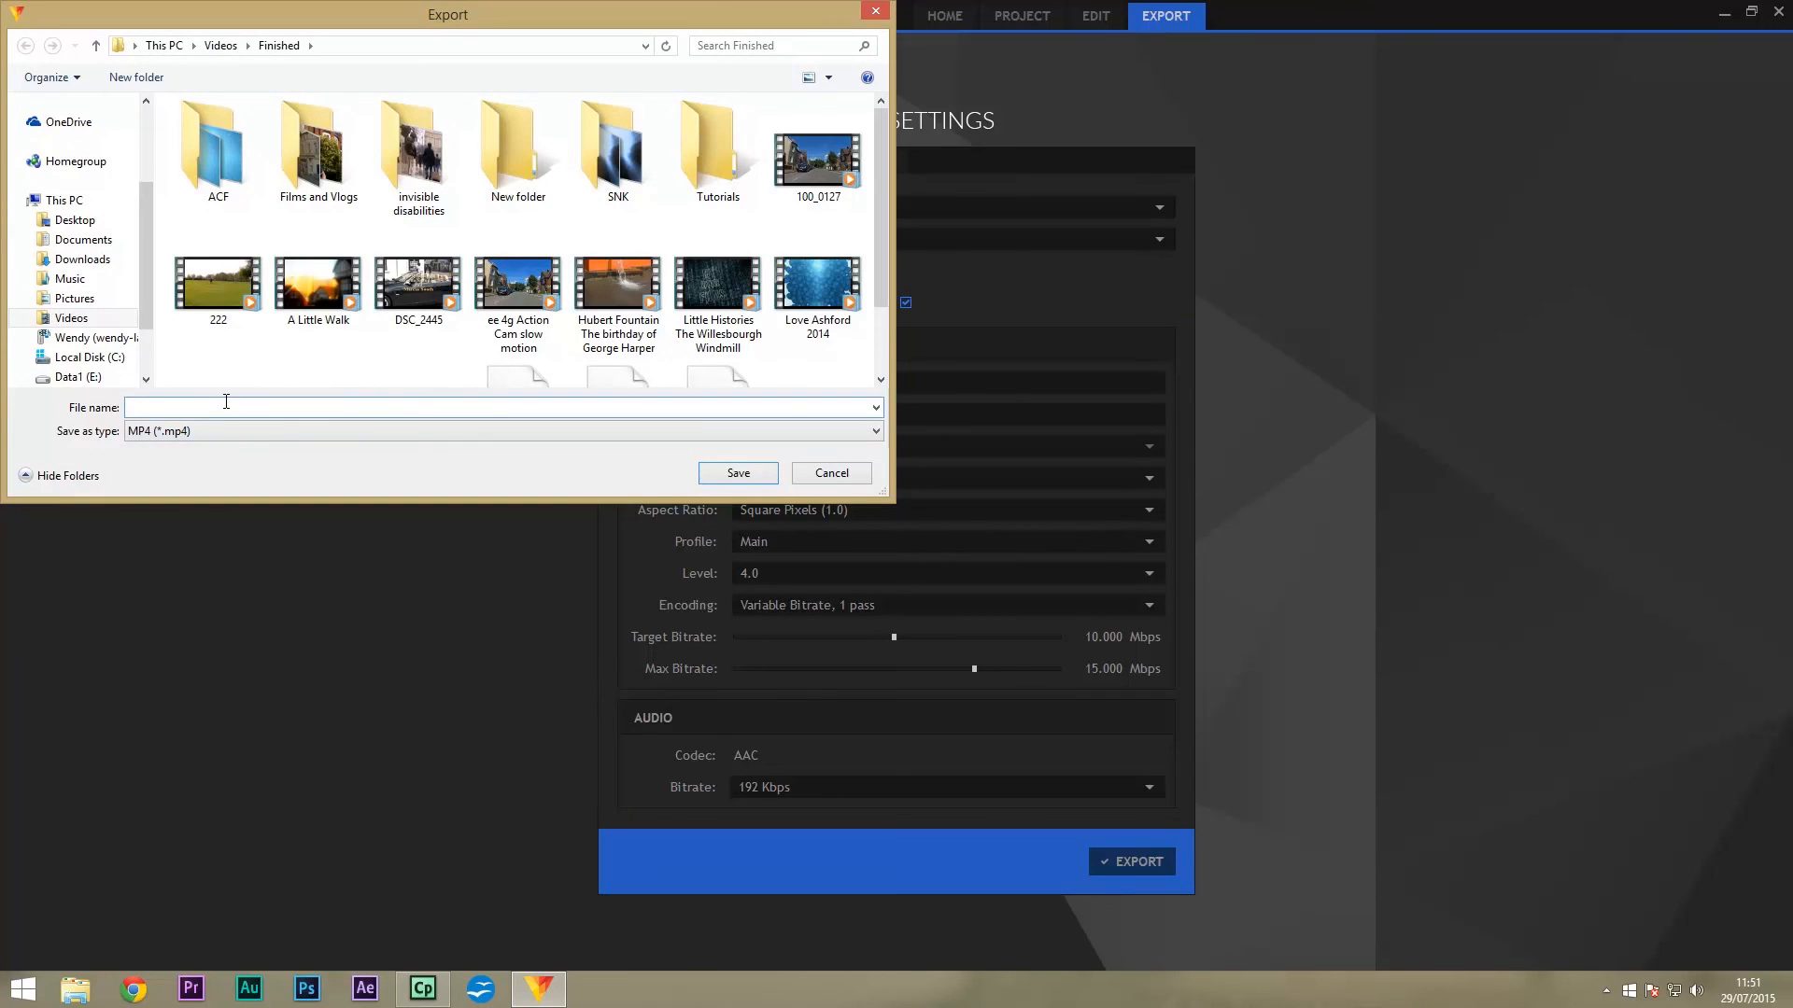
Save the export as the 'Hitfilm Test' MP4 in Videos › Finished to start rendering.
text(H)
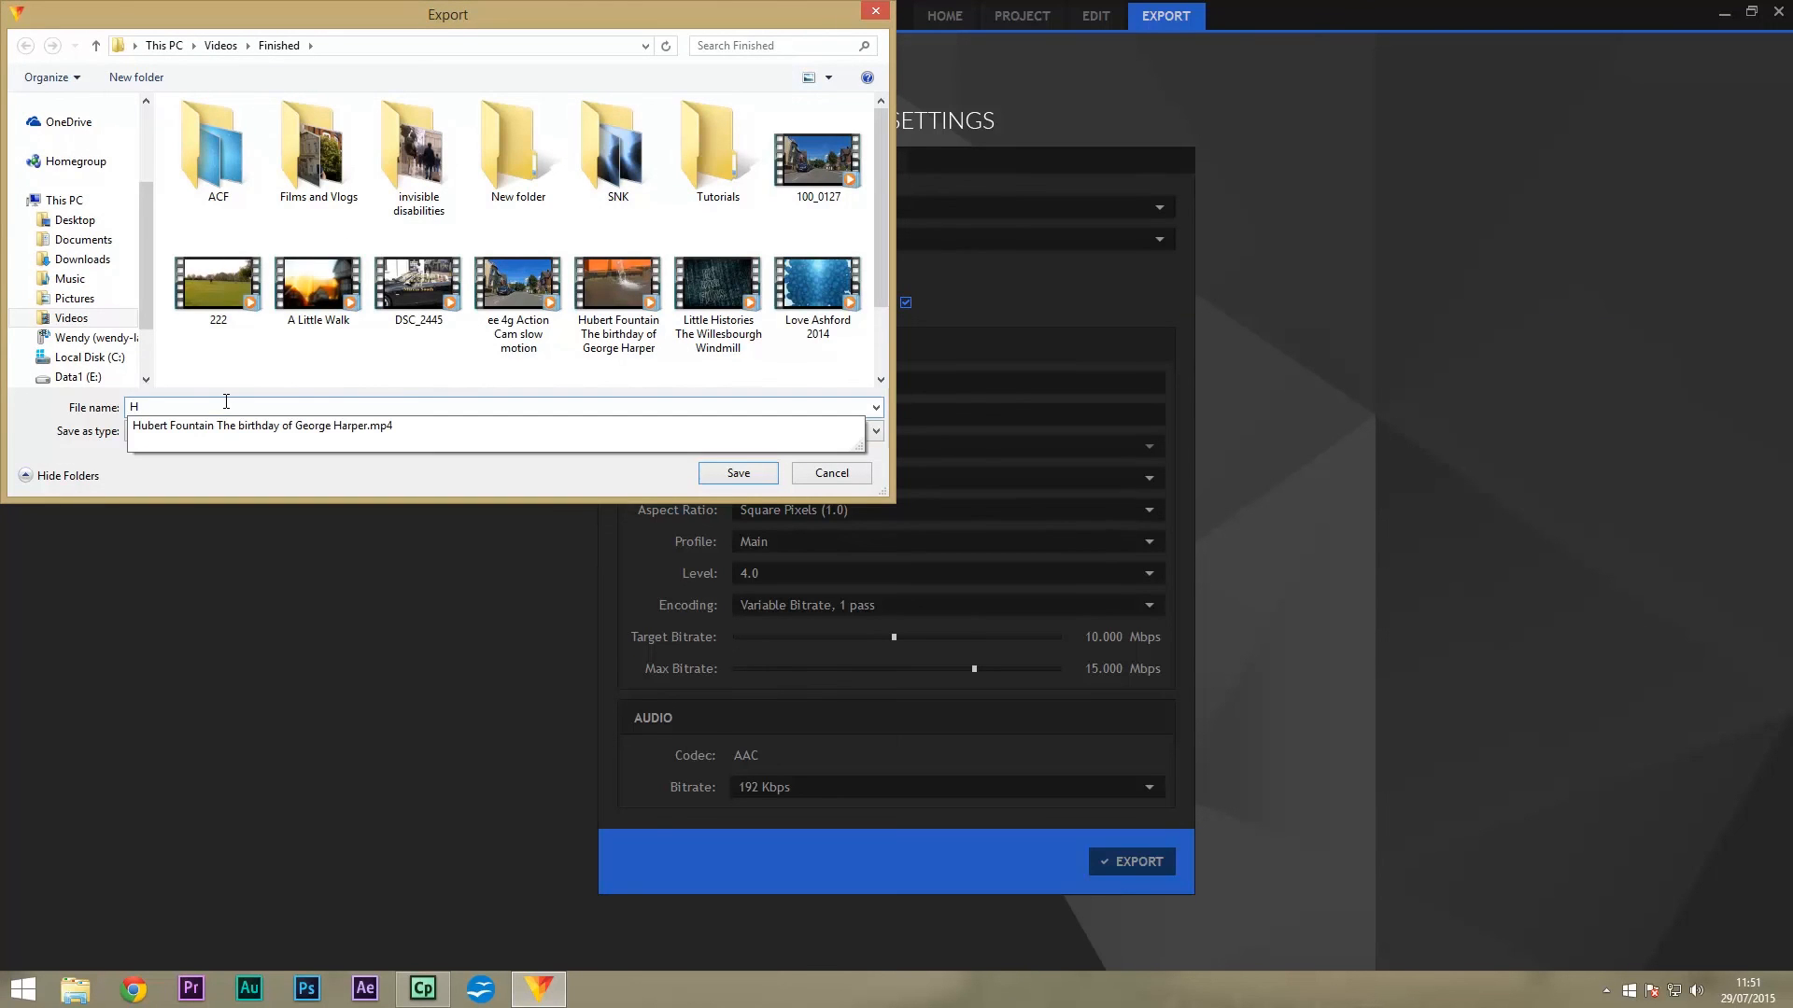
text(itfilm Test)
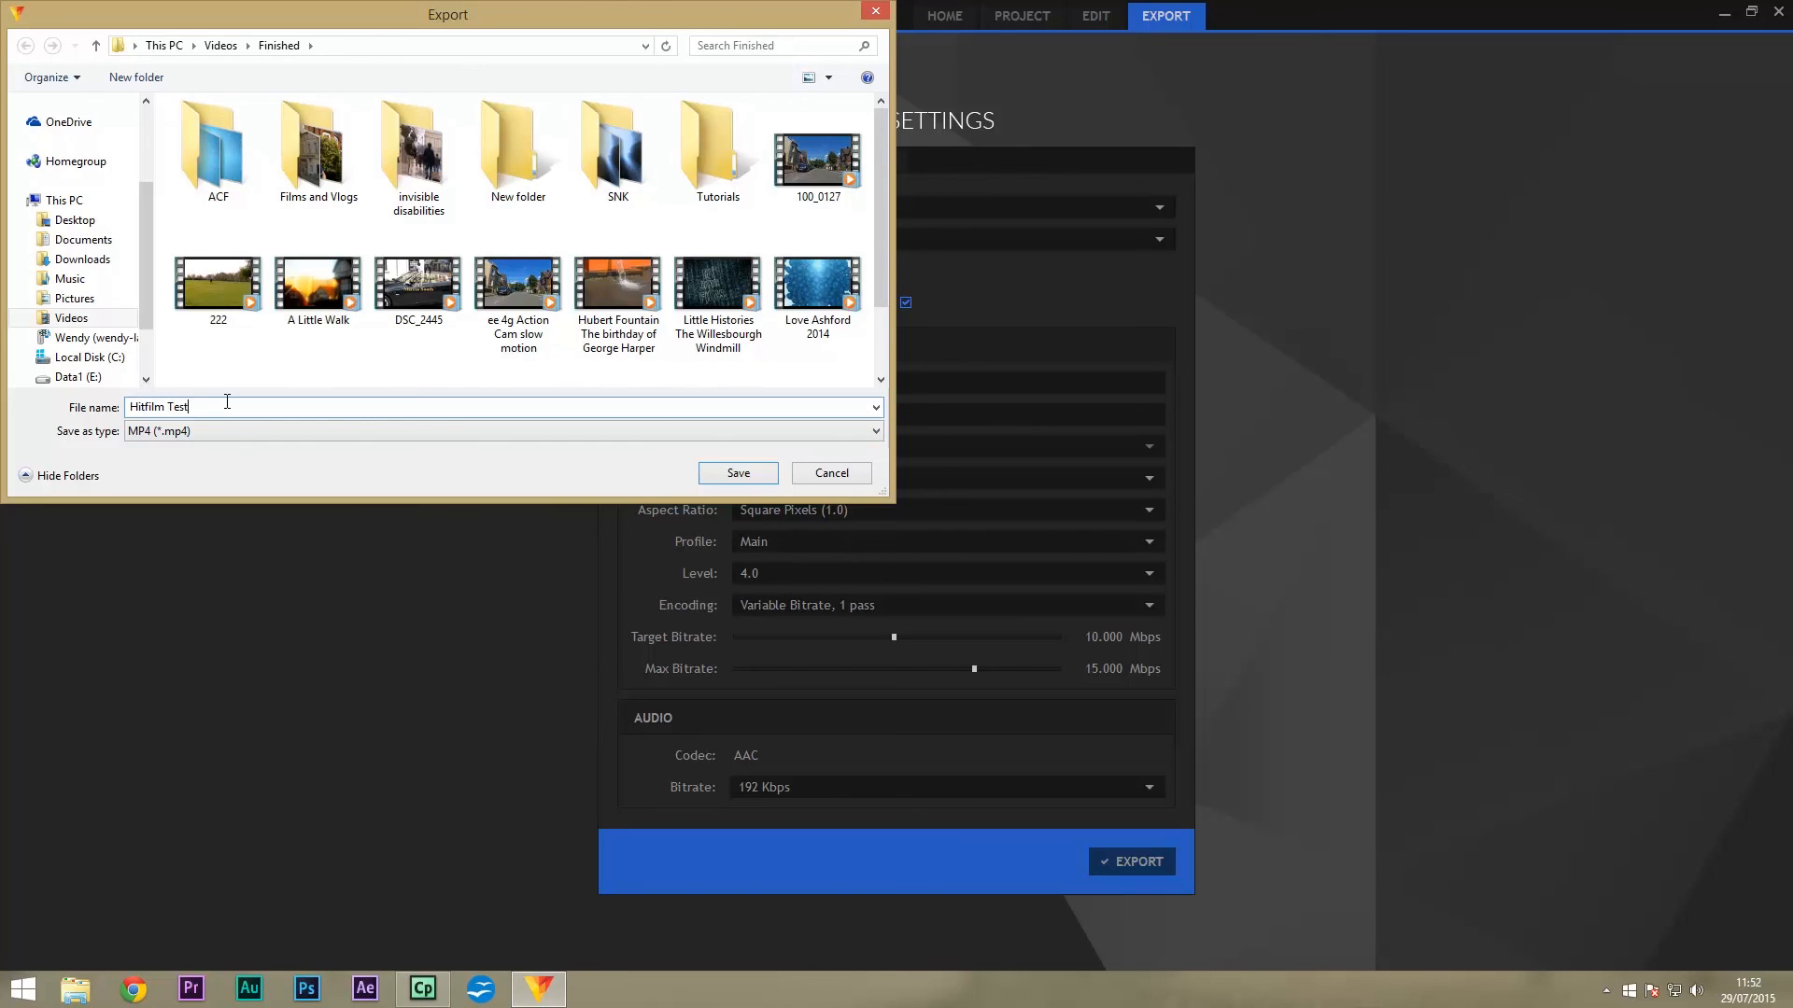
click(753, 475)
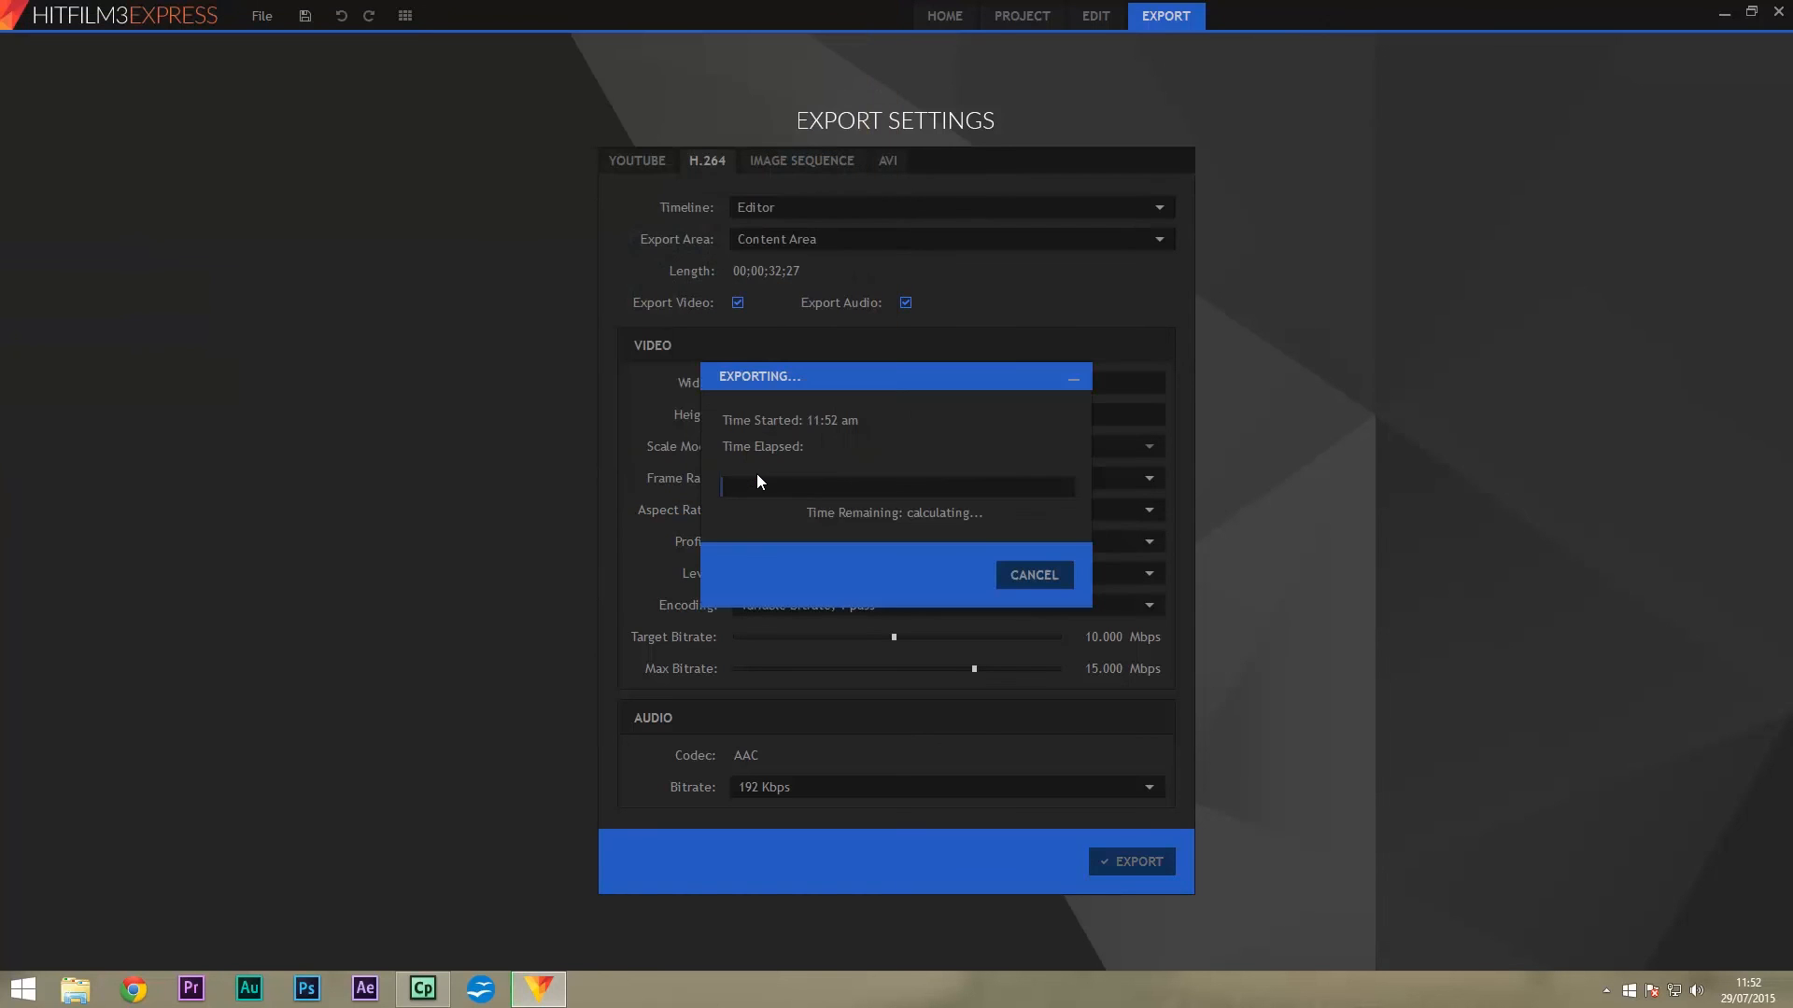